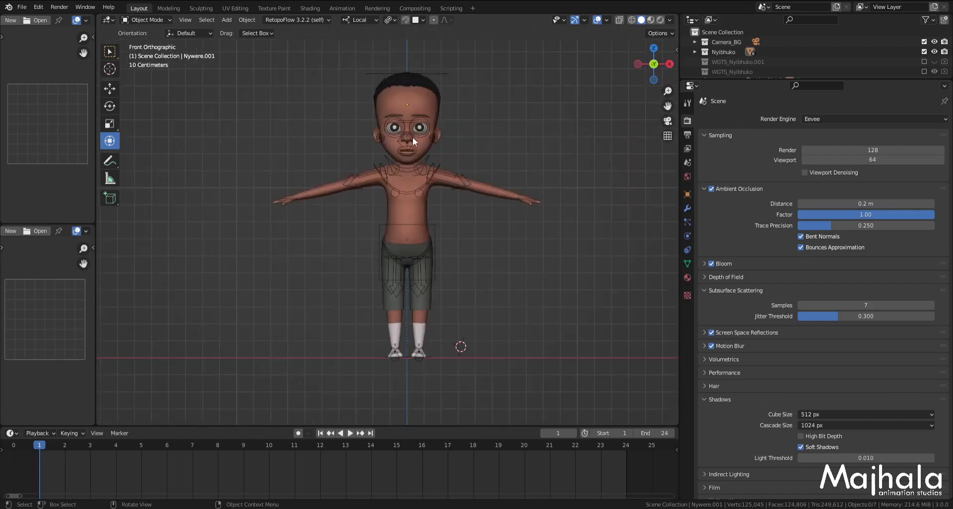
Step: Examine the character's existing hair cap from the front and right side
scroll(413, 135, up, 2)
shift+middle_drag(445, 147, 450, 171)
scroll(415, 88, up, 2)
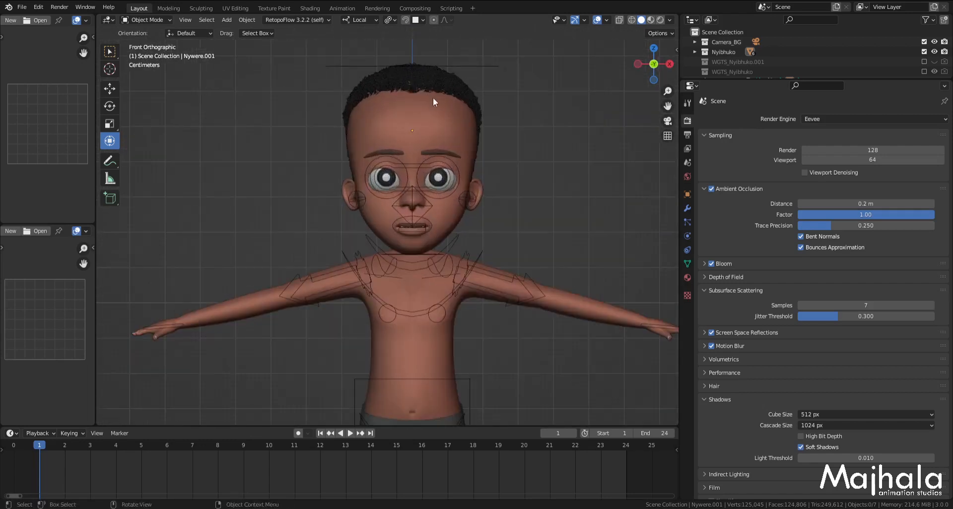
key(KP_3)
scroll(493, 130, up, 2)
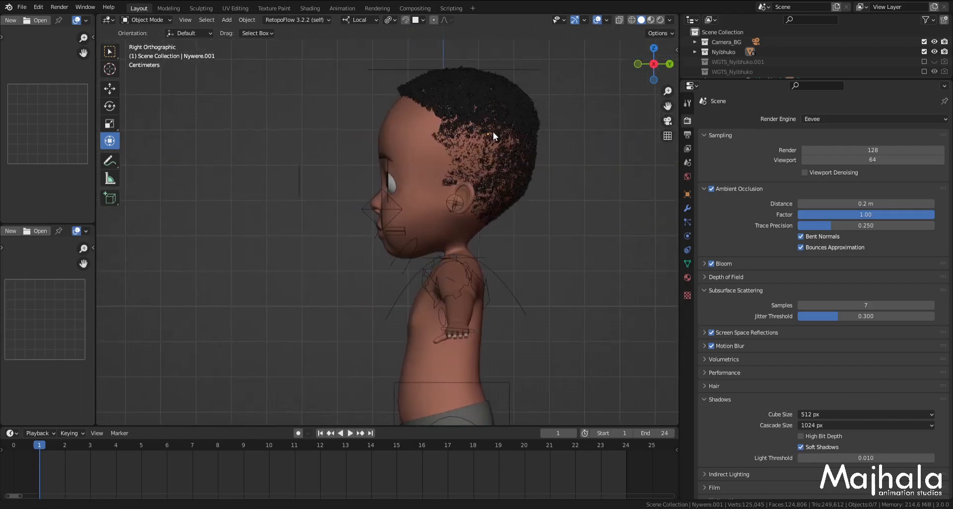
scroll(492, 127, up, 1)
click(492, 127)
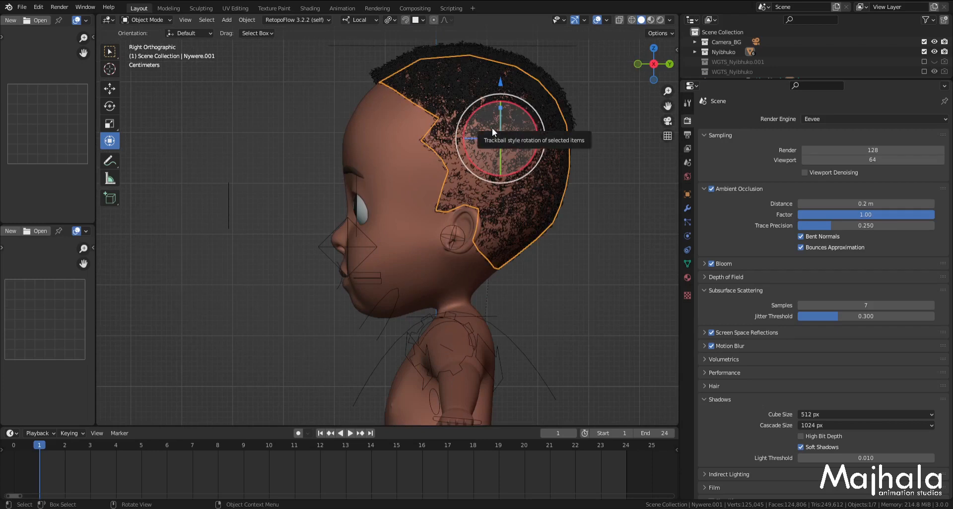
scroll(495, 151, up, 1)
scroll(495, 154, down, 2)
key(KP_1)
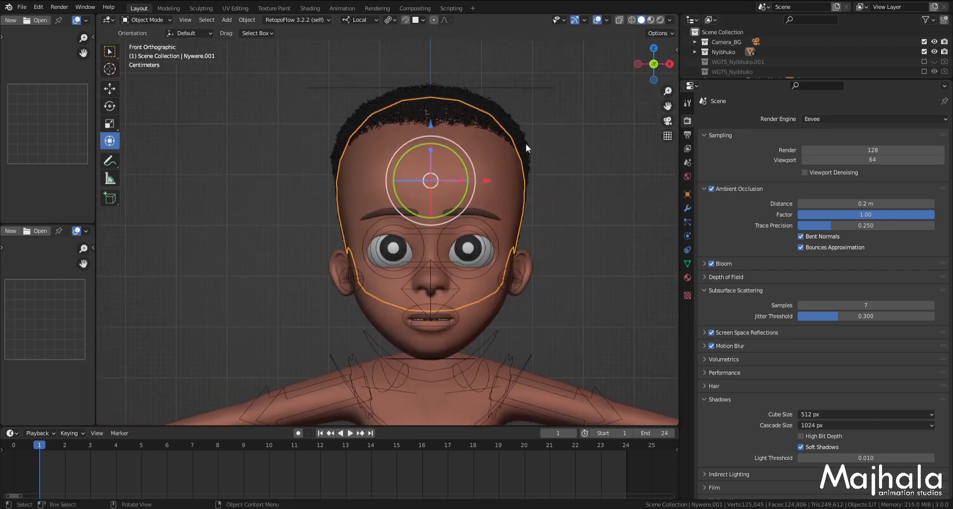
click(566, 139)
key(KP_3)
Step: Hide the hair cap object and open the character's body mesh in Edit Mode
click(501, 145)
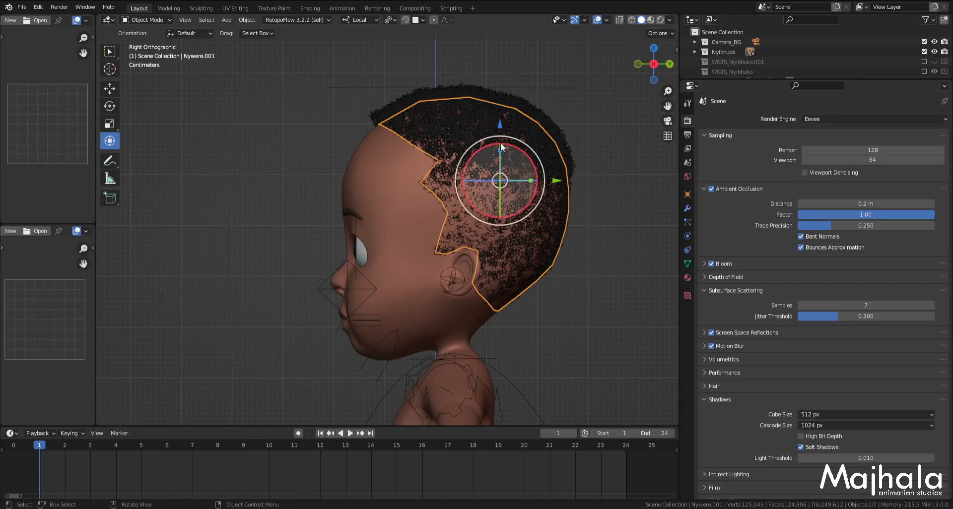
shift+middle_drag(540, 185, 518, 177)
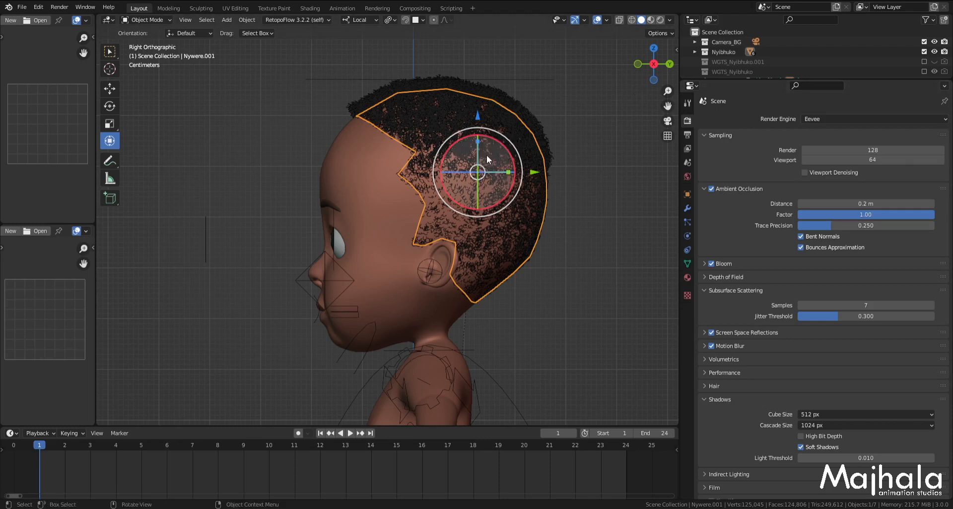
key(h)
click(515, 130)
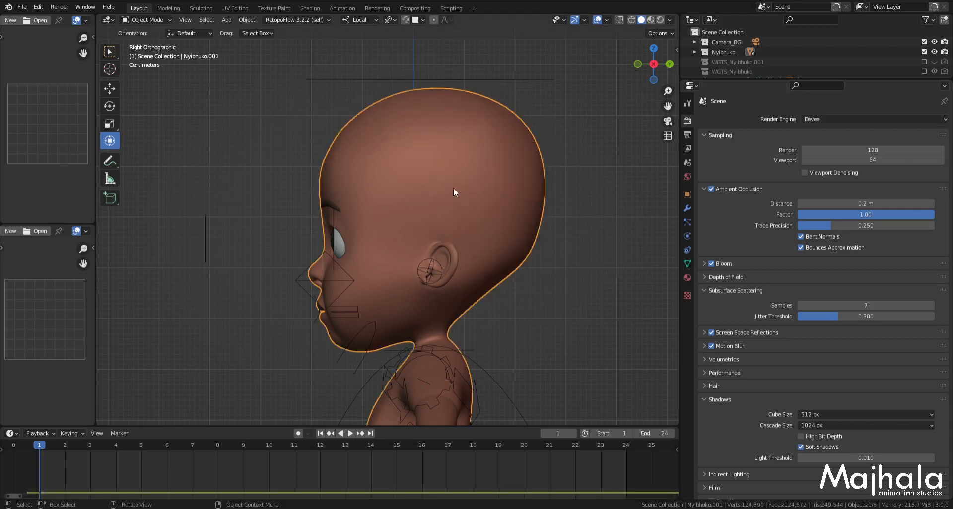
key(Tab)
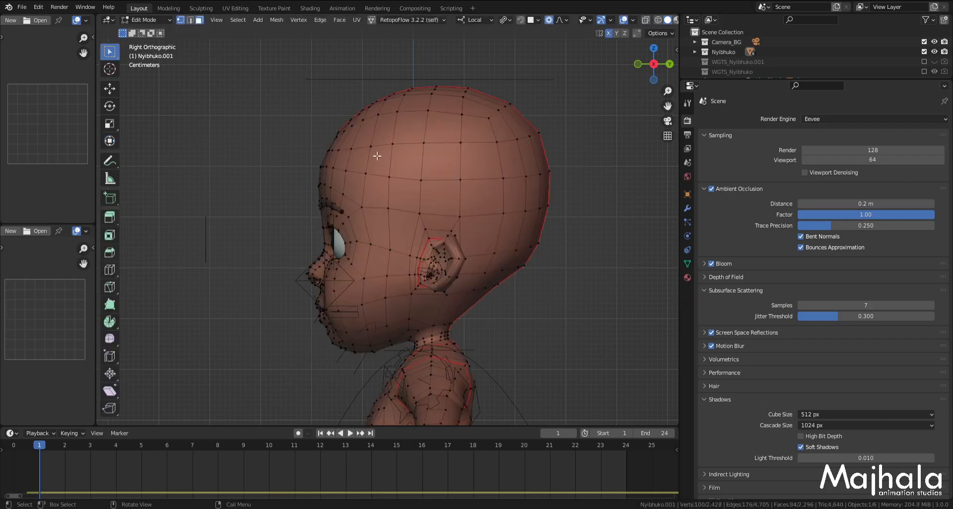
Step: Circle-select the scalp faces on the side of the head, from the forehead to the nape
key(c)
mouse_move(488, 120)
mouse_down()
mouse_move(519, 106)
mouse_move(353, 99)
mouse_move(407, 105)
mouse_move(566, 241)
mouse_move(512, 285)
mouse_move(461, 160)
mouse_move(374, 119)
mouse_move(332, 116)
mouse_up()
mouse_move(493, 297)
middle_down()
mouse_move(444, 340)
mouse_move(451, 345)
middle_up()
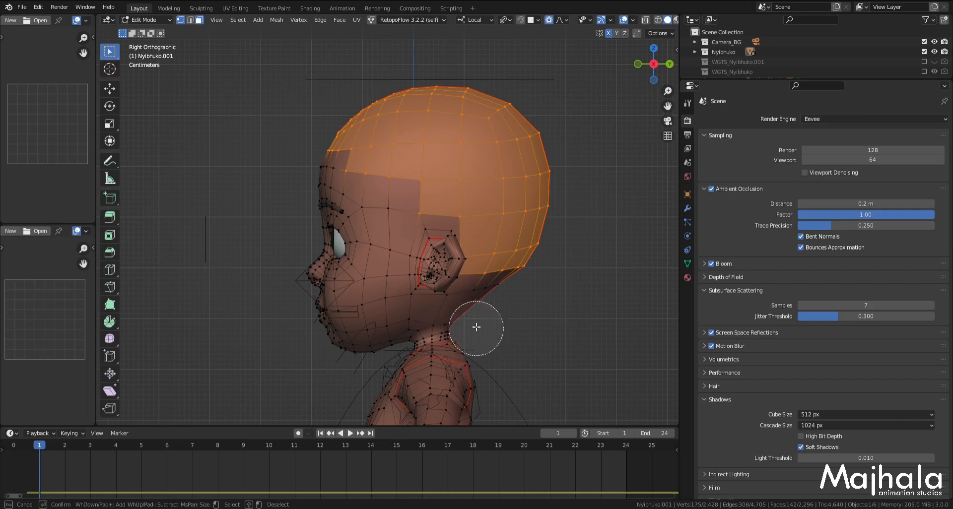
key(Escape)
Step: Switch to wireframe shading and circle-select the scalp faces through both sides of the head
scroll(453, 283, up, 4)
scroll(478, 305, up, 2)
key(z)
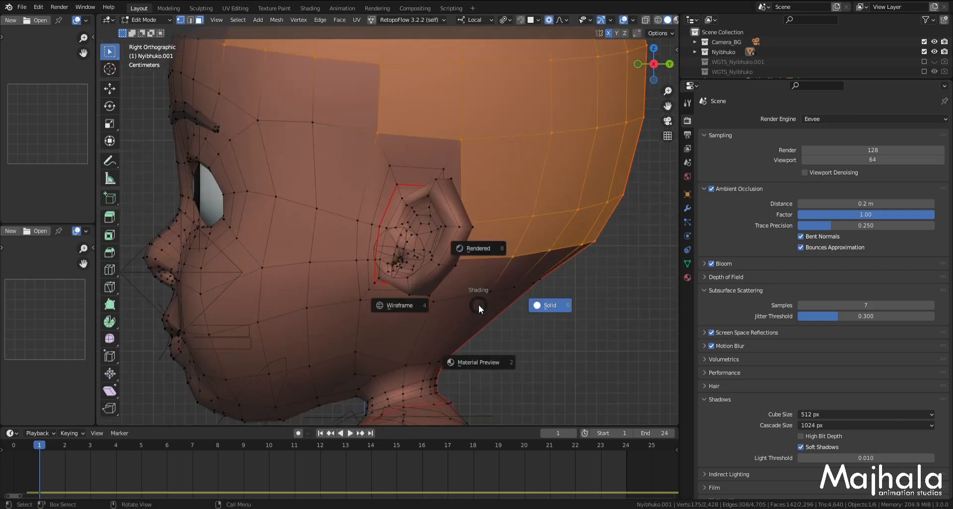
click(382, 309)
scroll(382, 308, down, 5)
scroll(511, 285, up, 3)
key(c)
mouse_move(484, 210)
mouse_down()
mouse_move(356, 131)
mouse_move(273, 139)
mouse_move(330, 146)
mouse_up()
key(Escape)
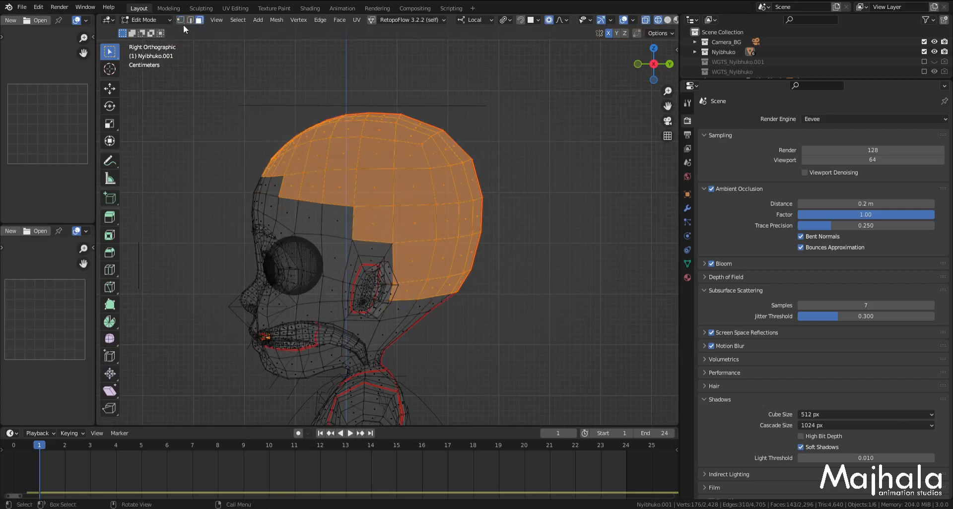
Step: In vertex selection, extend the scalp selection around the ear and nape and deselect vertices along the forehead and temple
click(182, 21)
scroll(451, 282, up, 1)
key(c)
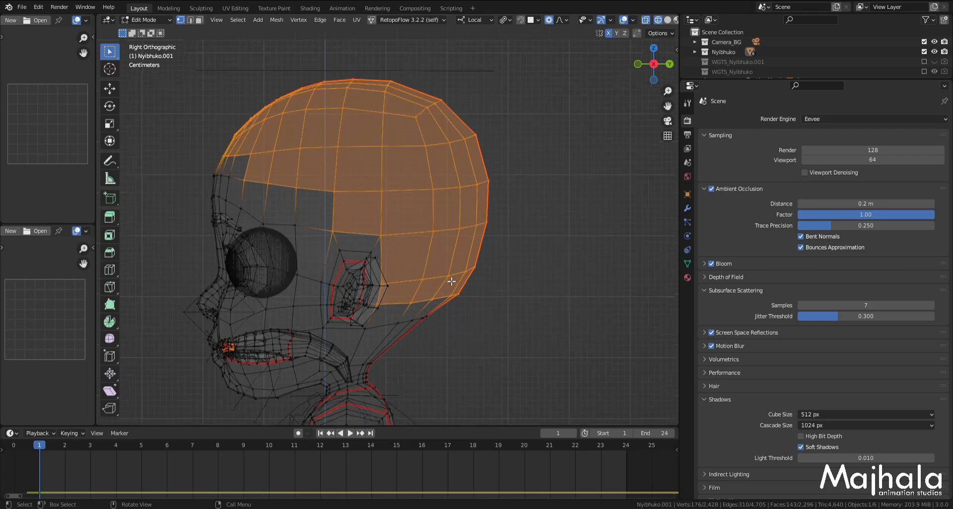
drag(377, 332, 455, 296)
shift+drag(238, 168, 323, 185)
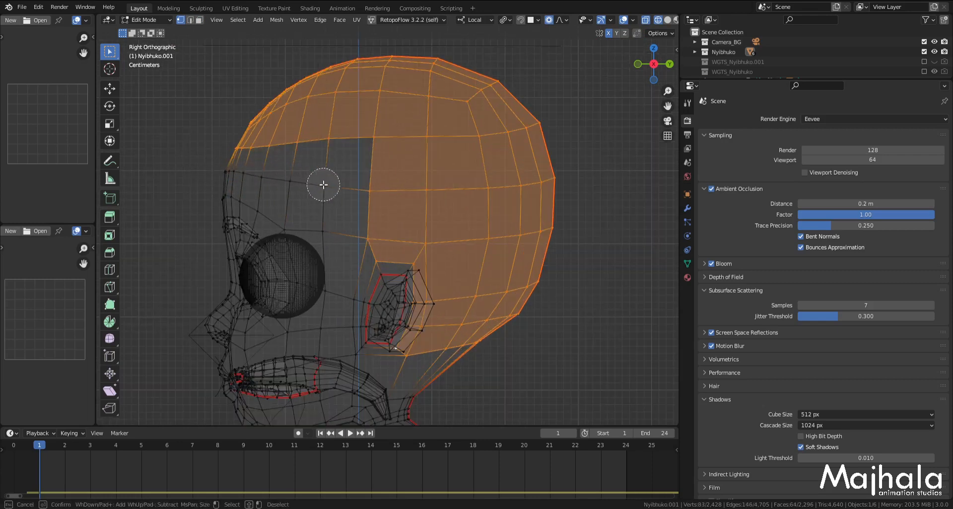
click(323, 134)
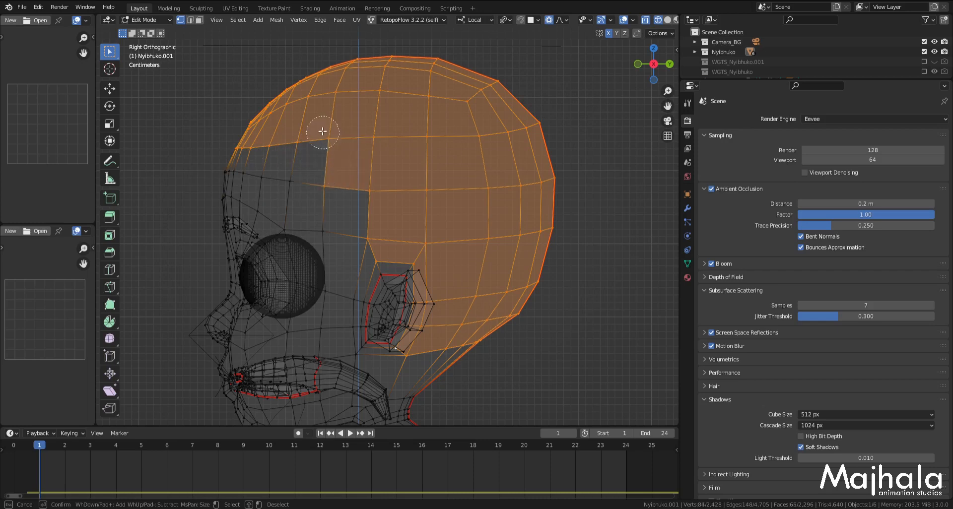
key(Escape)
Step: Duplicate the selected scalp faces in place, then undo the duplication
middle_drag(353, 152, 412, 185)
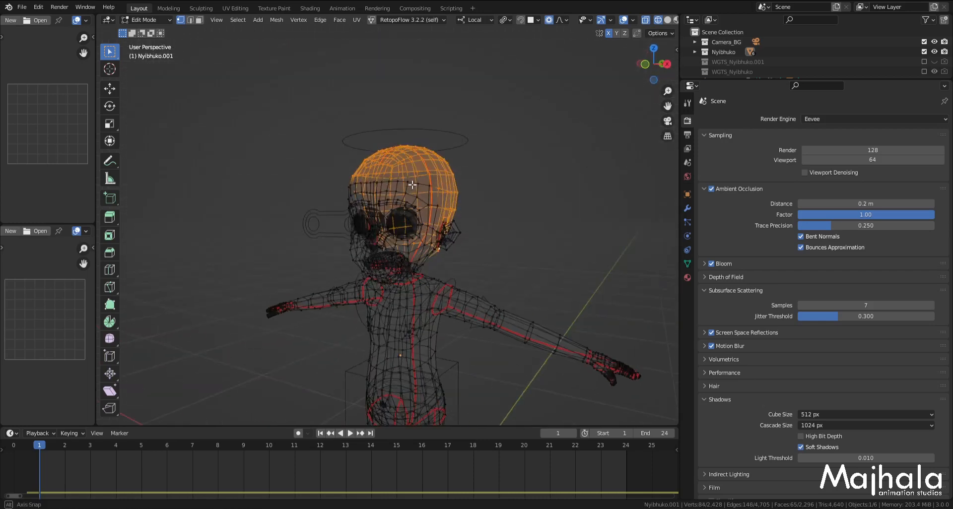
key(KP_3)
scroll(397, 198, up, 2)
key(shift+d)
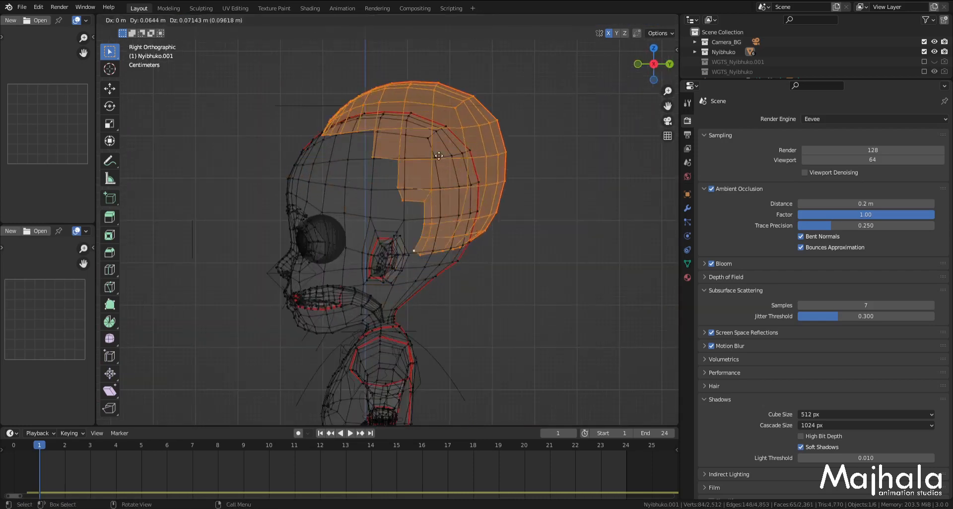
right_click(458, 150)
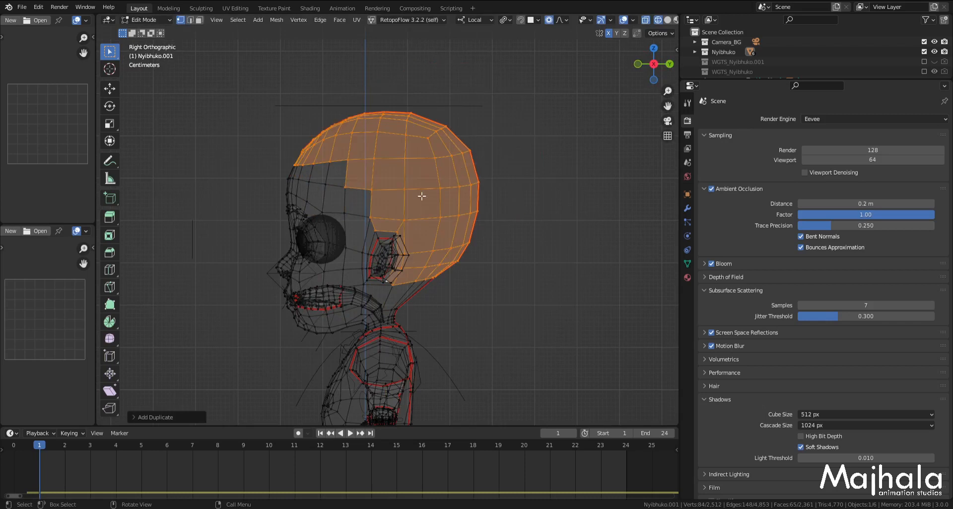
key(ctrl+z)
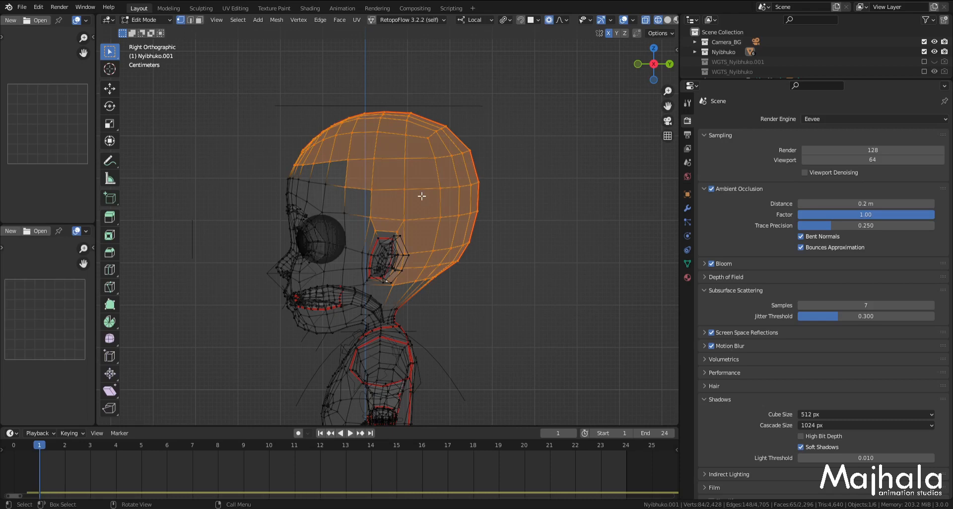
Step: Return the body mesh to Object Mode with solid viewport shading
key(Tab)
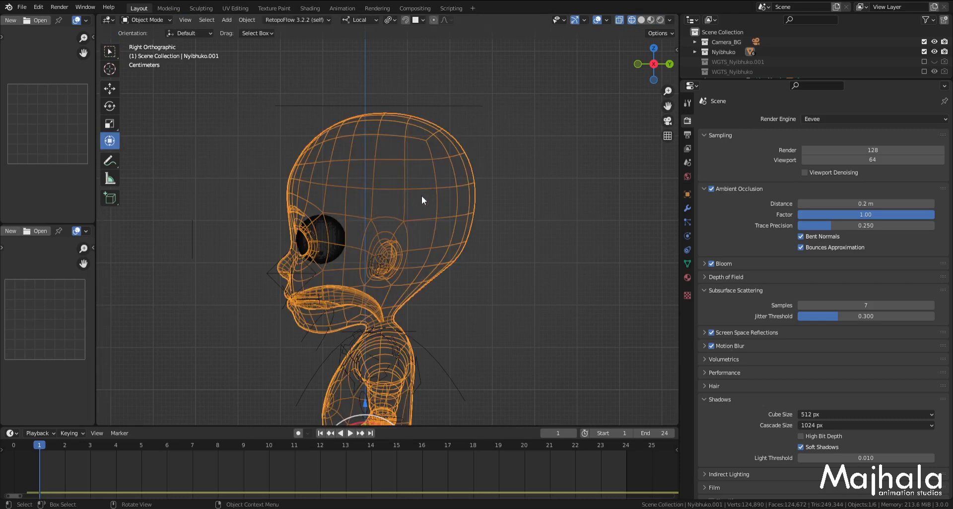
key(z)
click(501, 195)
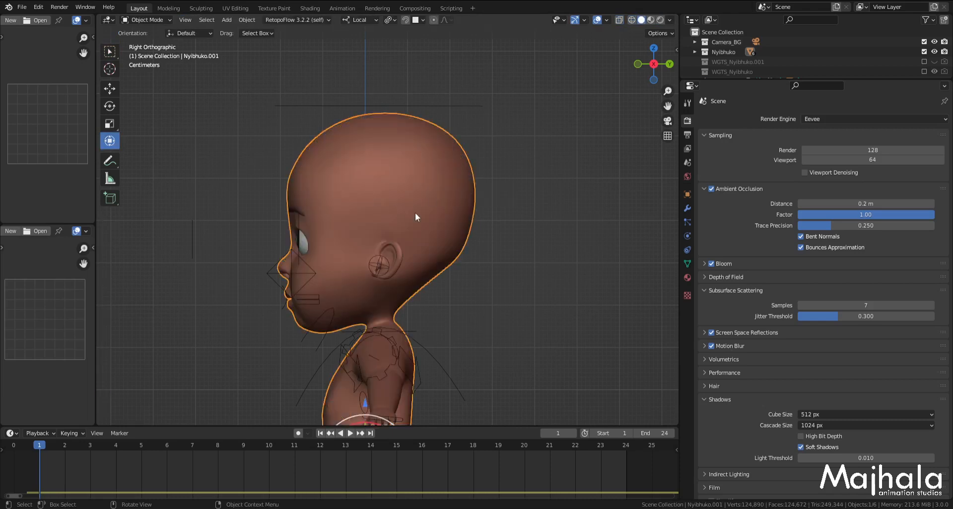
Step: Reveal all hidden objects and hide only the character's base rig armature
key(alt+h)
click(459, 134)
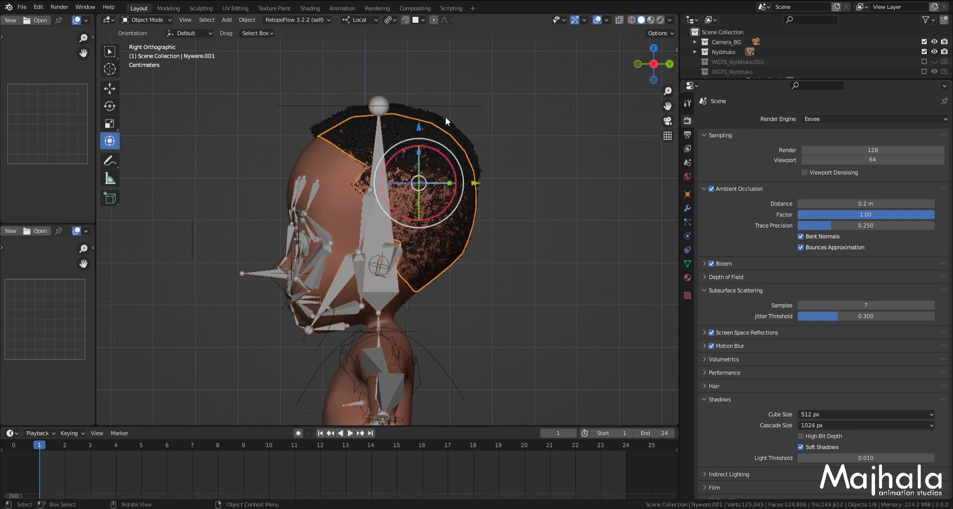
click(377, 107)
click(377, 185)
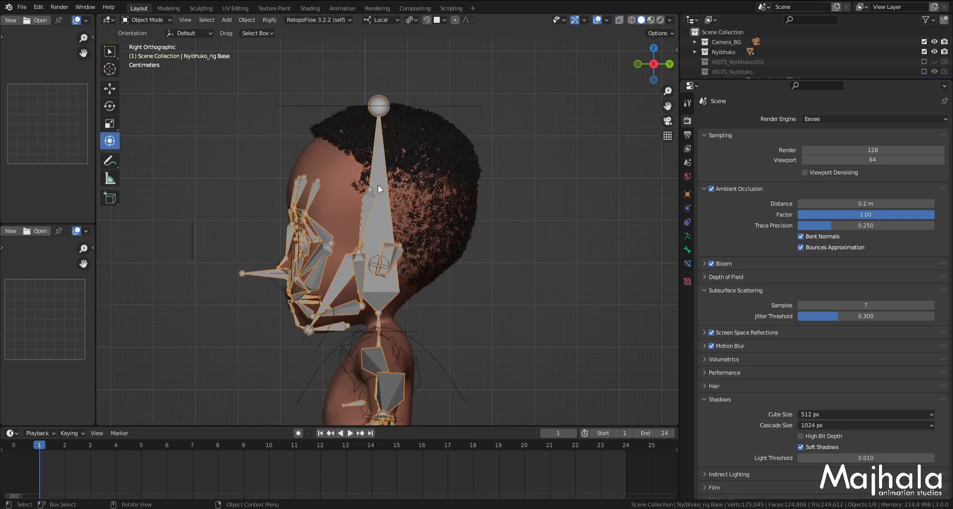
key(h)
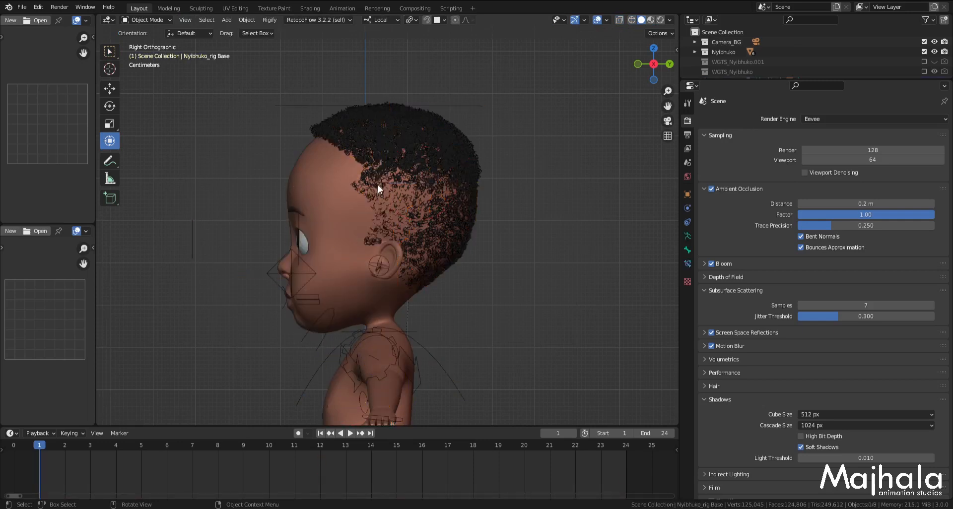
Step: Select the hair cap object and save the Blender file
click(434, 133)
key(ctrl+s)
shift+middle_drag(484, 229, 491, 216)
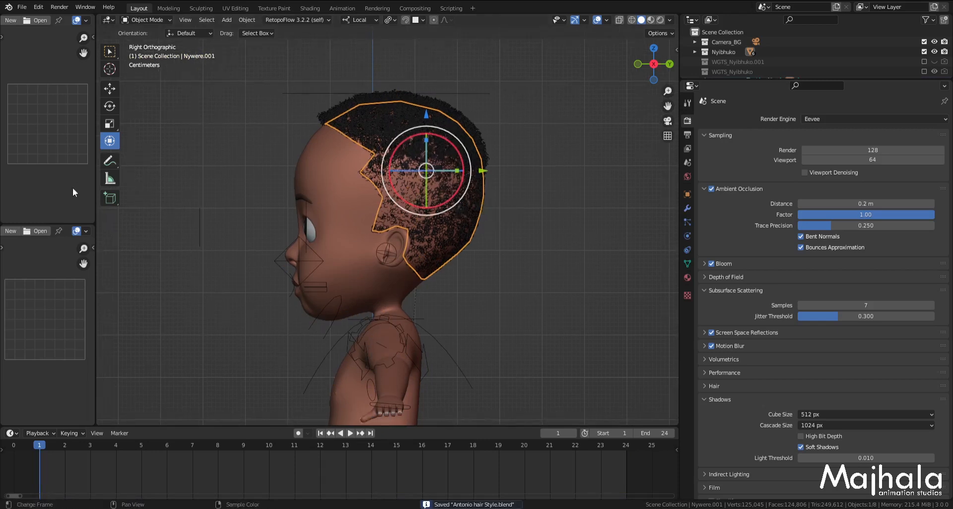
Step: Widen the two image editors, load Antonio Dreads (1).png and Antonio Dreads (4).png into them, and frame each reference
drag(96, 191, 163, 185)
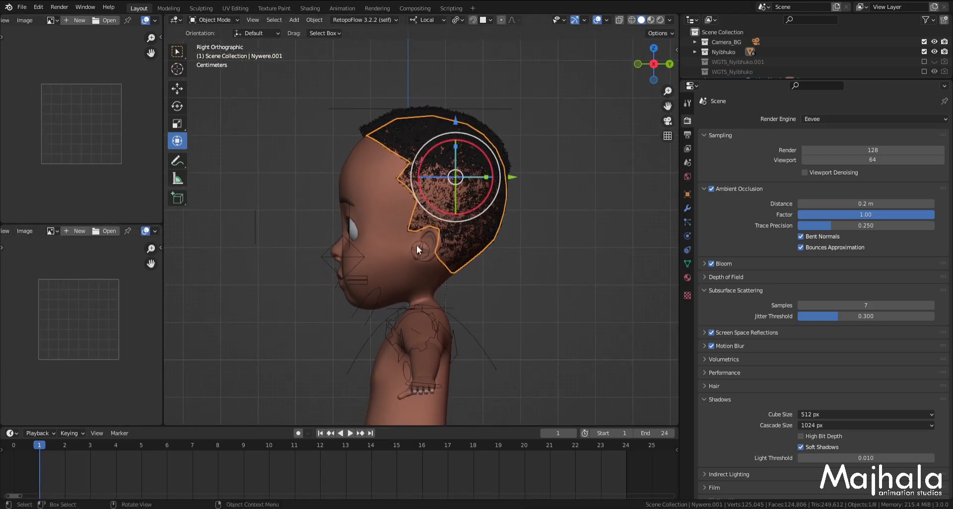
click(620, 162)
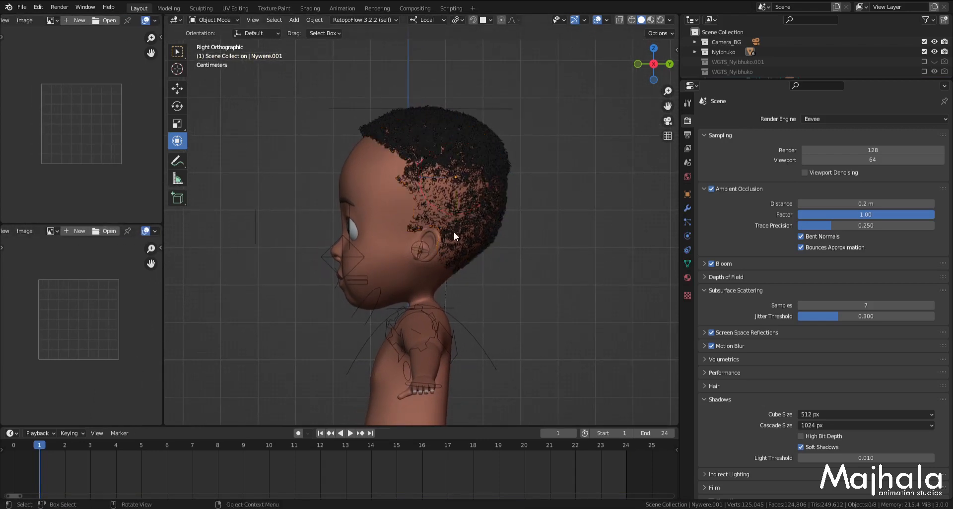
click(104, 20)
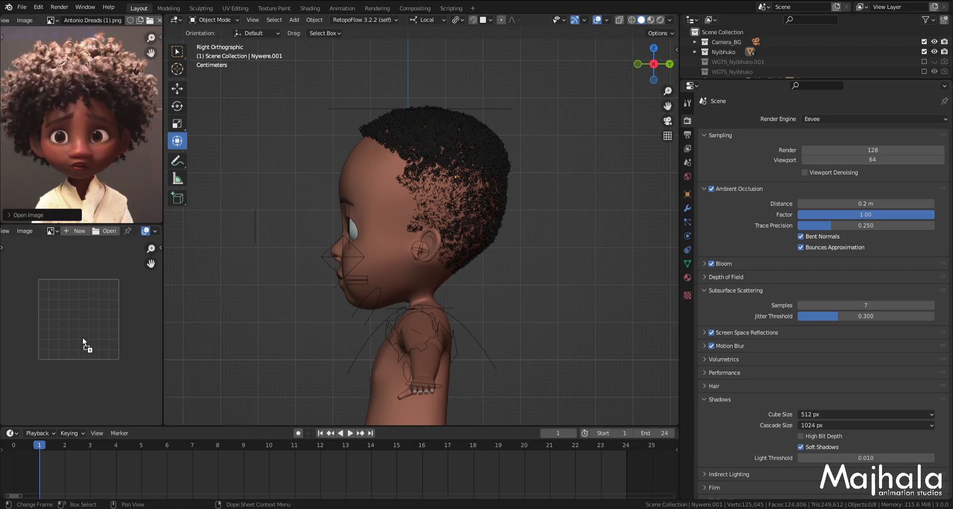
drag(82, 337, 80, 335)
scroll(56, 330, down, 2)
scroll(72, 311, up, 3)
mouse_move(72, 311)
middle_down()
mouse_move(85, 323)
mouse_move(78, 319)
middle_up()
scroll(84, 324, down, 1)
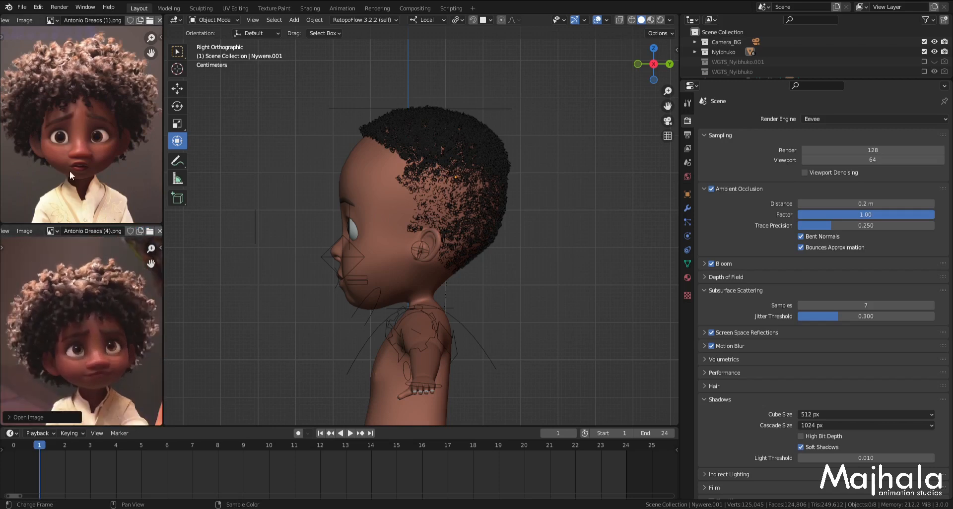
scroll(80, 117, up, 1)
scroll(81, 117, down, 1)
middle_drag(80, 117, 81, 124)
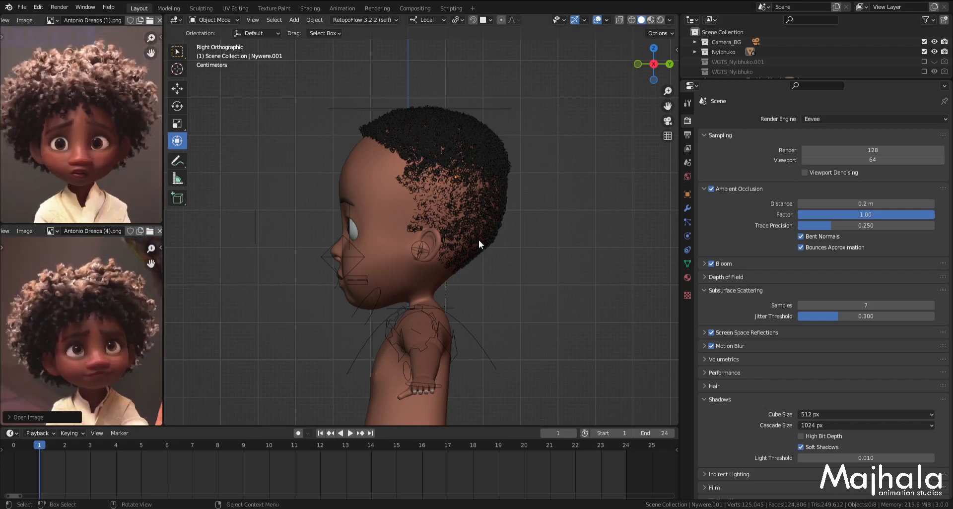
Step: Hide the camera object and frame the character's upper body in front orthographic view
click(489, 163)
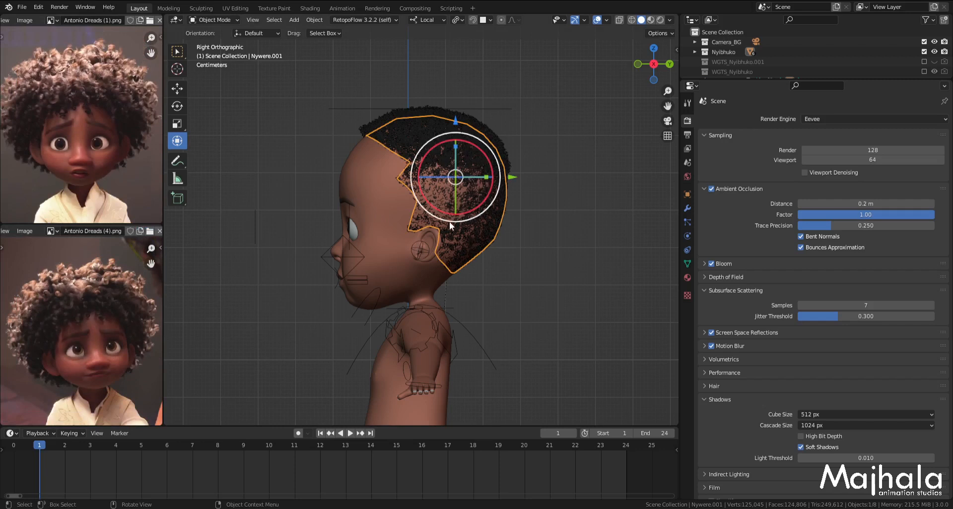
key(KP_1)
click(250, 328)
key(h)
shift+middle_drag(442, 317, 410, 287)
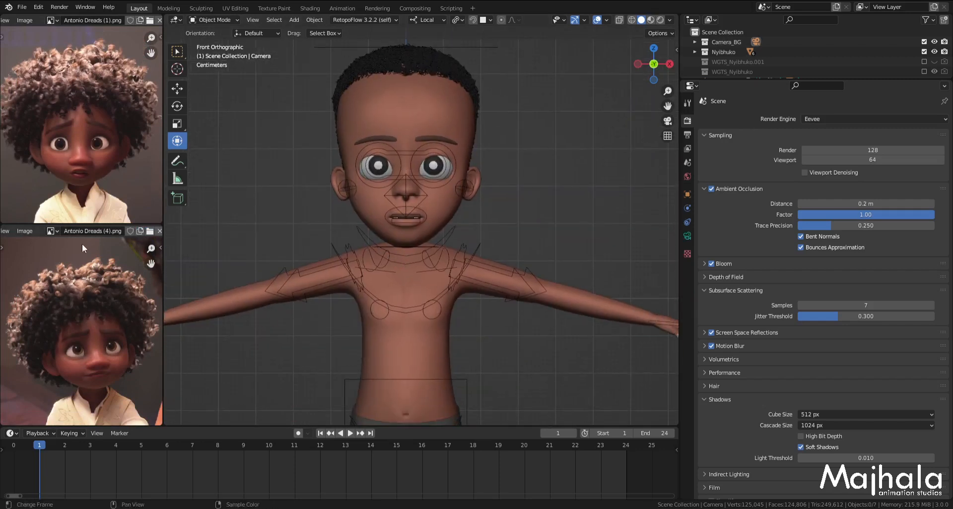
Step: Put the character rig in Pose Mode, move the hand_ik.L control down beside the thigh and rotate it to point downward
click(483, 266)
key(ctrl+Tab)
scroll(502, 273, down, 5)
scroll(519, 279, up, 3)
click(500, 238)
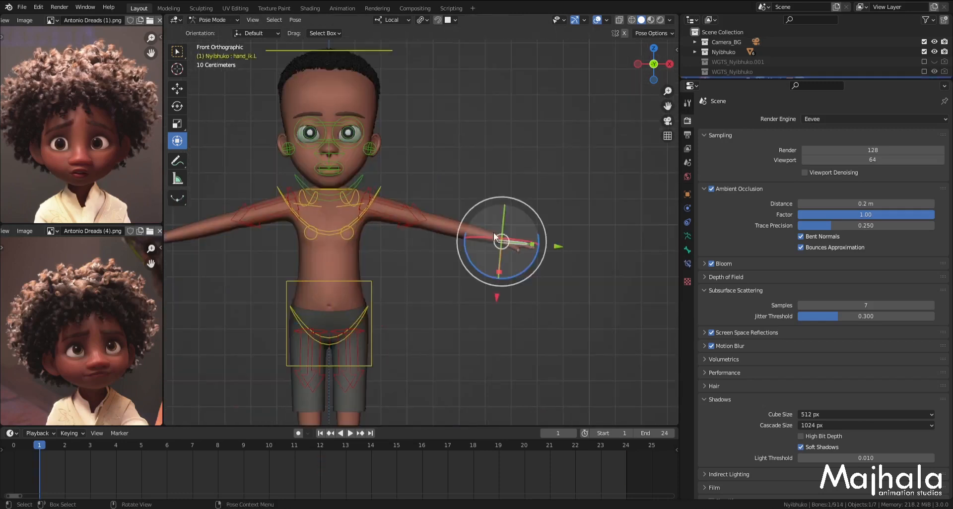
key(g)
click(421, 286)
key(r)
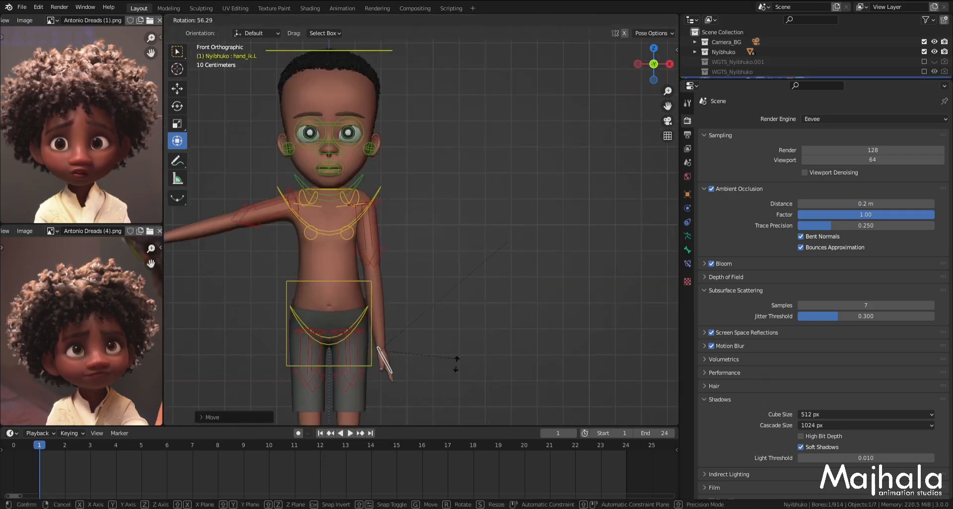
click(435, 394)
Step: Rotate the shoulder.L control to lower the character's left shoulder
scroll(348, 199, up, 4)
click(376, 208)
key(r)
click(439, 231)
scroll(372, 241, down, 3)
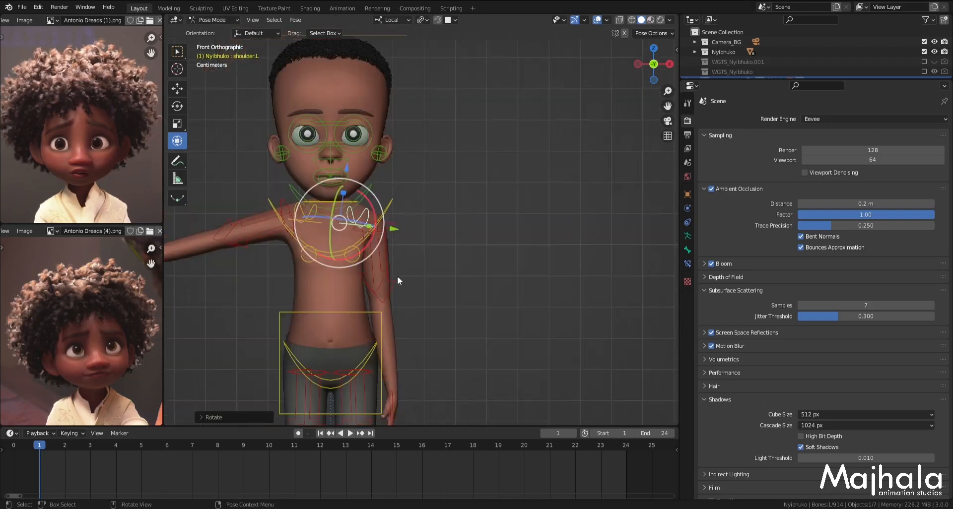
Step: Copy the pose of the shoulder.L and hand_ik.L controls and paste it flipped onto the opposite arm
shift+middle_drag(397, 276, 437, 191)
scroll(431, 248, up, 2)
shift+click(430, 339)
key(ctrl+c)
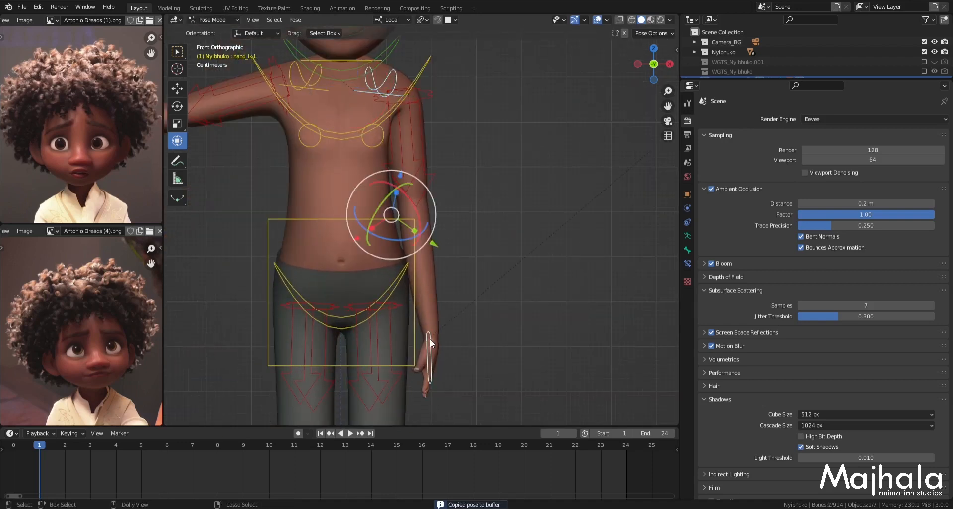
key(ctrl+shift+v)
Step: Move the hand_ik.L control slightly upward and paste its pose flipped onto the opposite hand
scroll(397, 199, down, 2)
shift+middle_drag(417, 291, 436, 251)
scroll(432, 250, up, 1)
click(439, 252)
key(g)
click(436, 236)
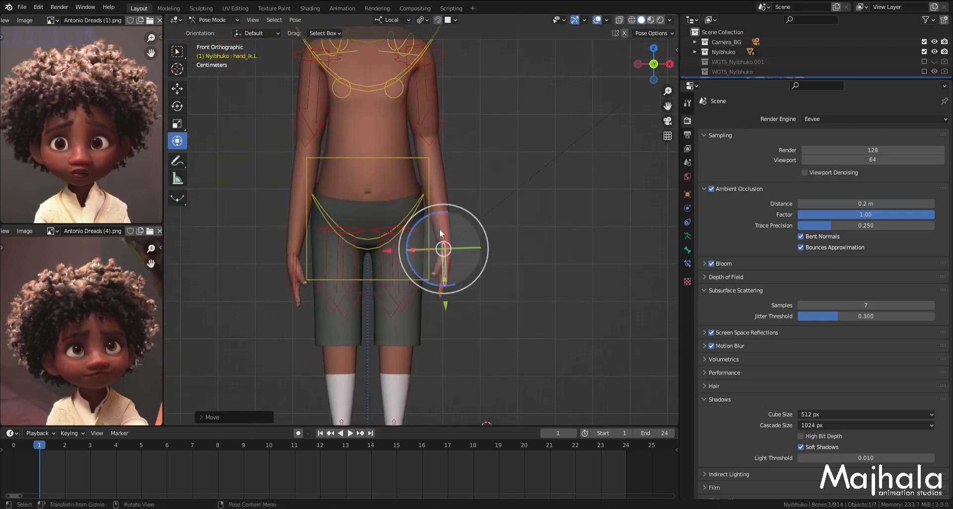
key(ctrl+c)
key(ctrl+shift+v)
click(425, 120)
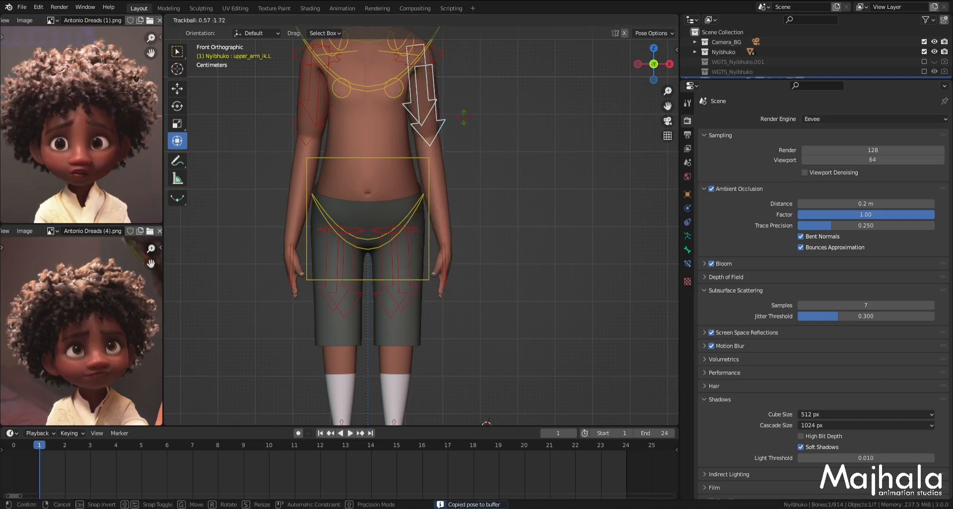
scroll(450, 103, down, 2)
scroll(450, 102, up, 2)
click(438, 95)
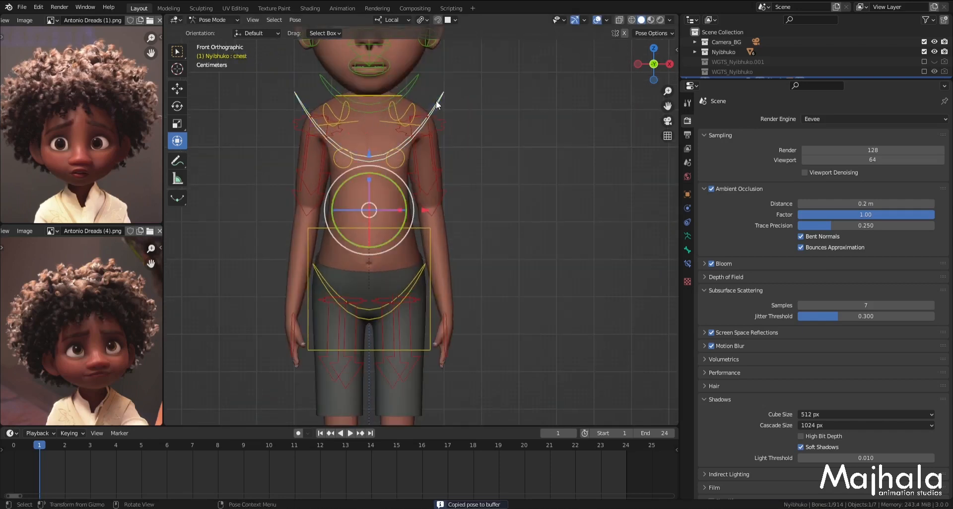
key(r)
right_click(464, 110)
Step: Rotate the shoulder.L control a little further to refine the slope of that shoulder
click(408, 112)
key(r)
click(493, 121)
Step: Trackball-rotate the jaw_master_mouth control to close the character's lips
scroll(451, 114, down, 3)
shift+middle_drag(424, 82, 430, 159)
scroll(430, 163, up, 5)
key(n)
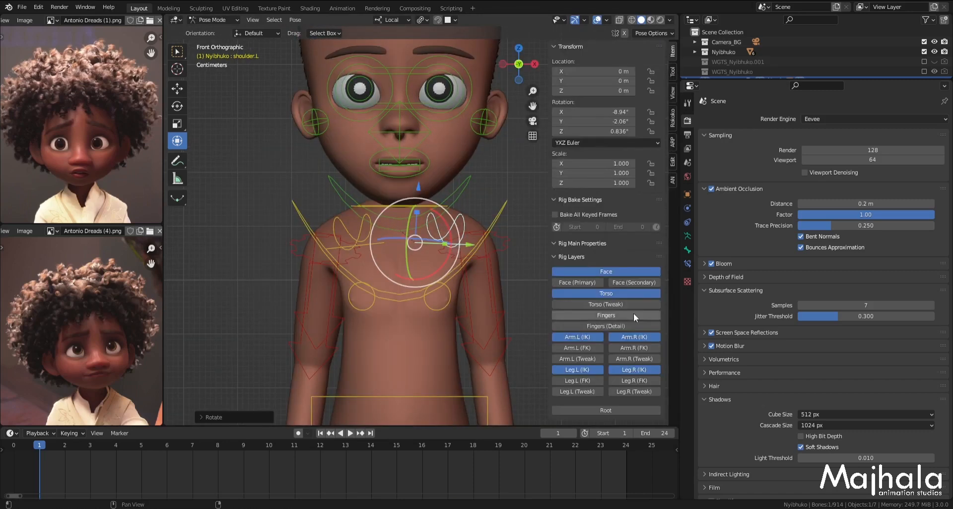
key(n)
scroll(479, 238, up, 3)
click(445, 200)
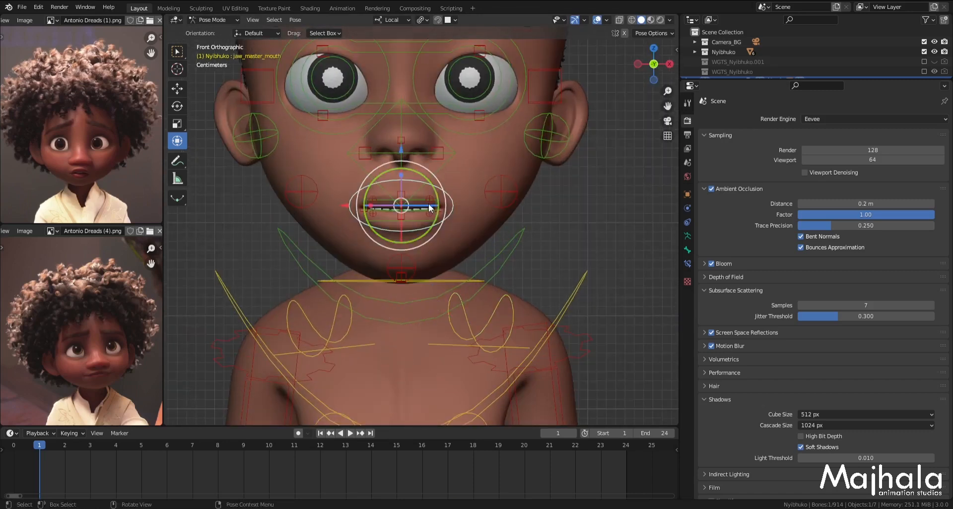
scroll(445, 199, up, 2)
key(r)
key(r)
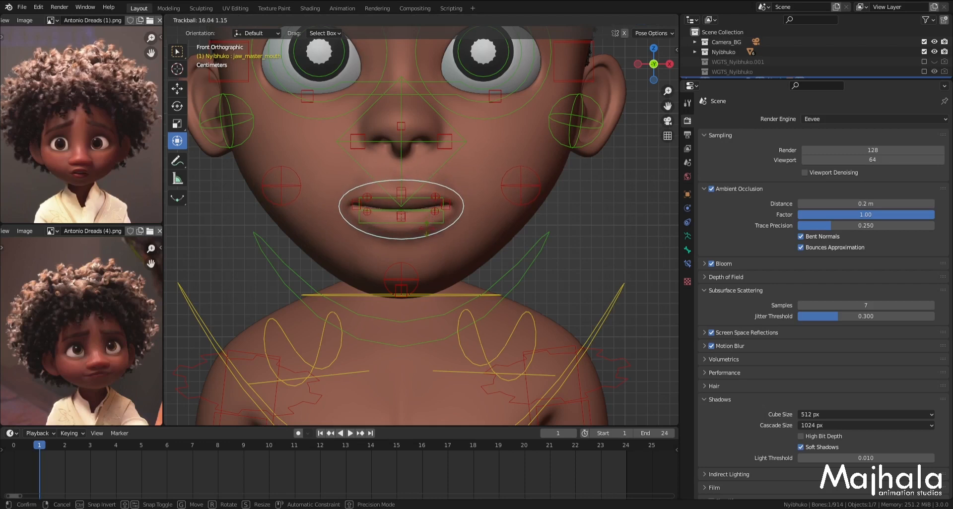
click(426, 235)
scroll(444, 209, down, 2)
shift+middle_drag(467, 144, 468, 220)
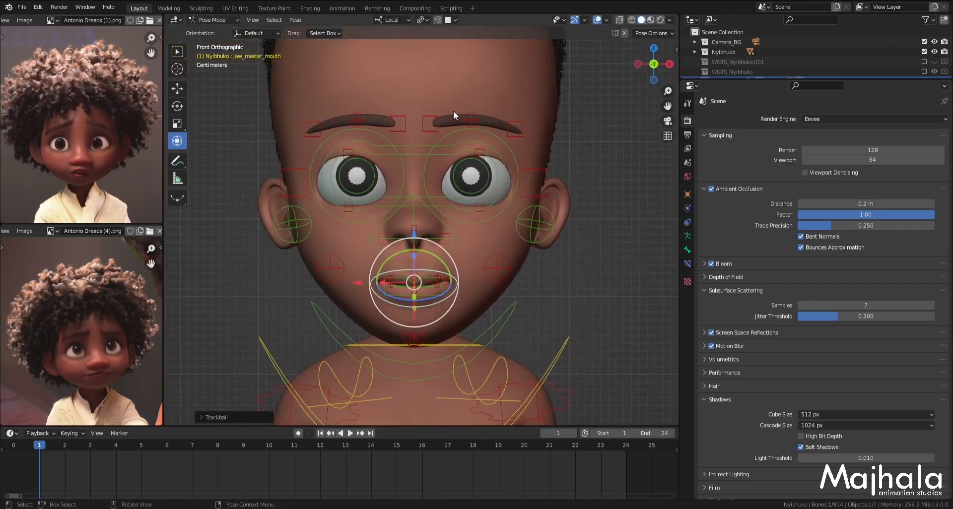
Step: Raise the inner control of each eyebrow and adjust the middle brow controls to form a worried expression
click(397, 121)
key(g)
click(400, 108)
click(358, 121)
key(g)
click(358, 115)
click(431, 118)
key(g)
click(442, 108)
click(470, 116)
key(g)
click(471, 121)
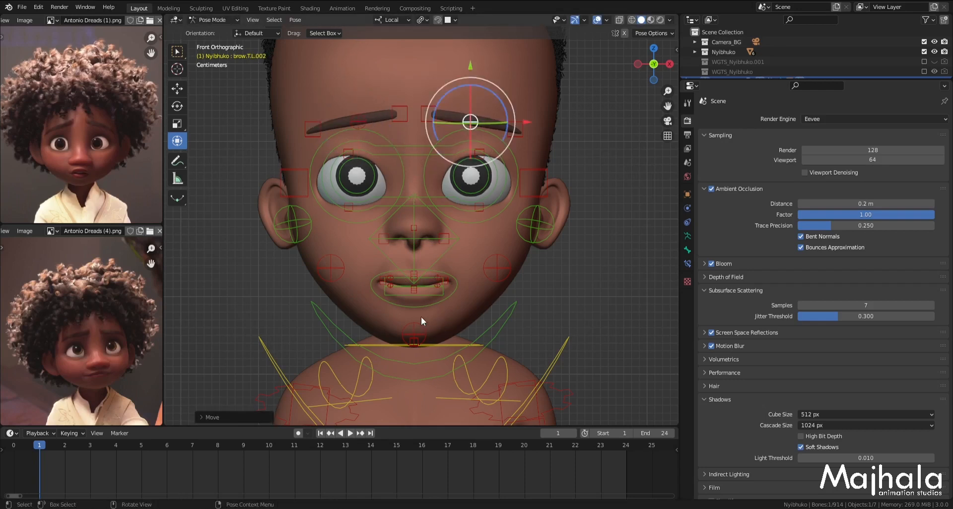
Step: Rotate the jaw_master control to adjust the character's jaw
scroll(437, 300, up, 6)
scroll(466, 263, down, 10)
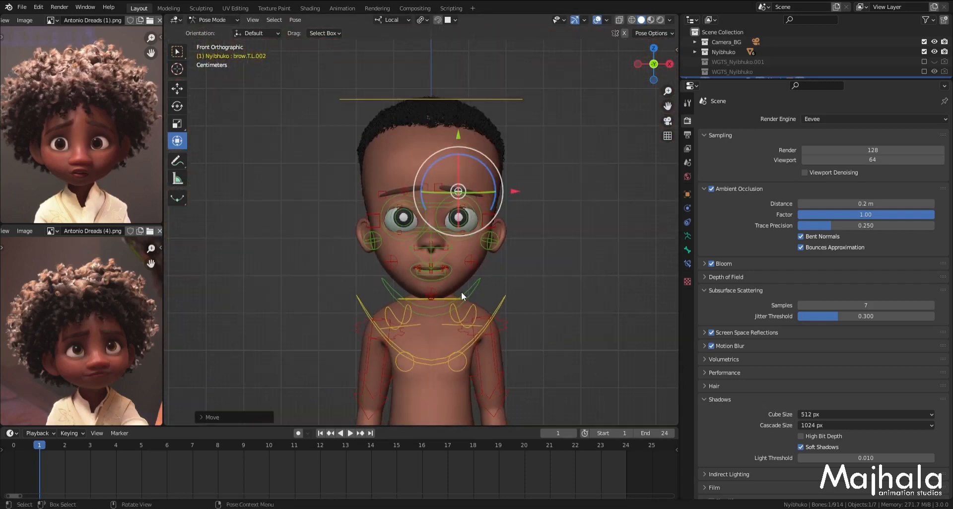
scroll(462, 292, up, 5)
click(468, 283)
key(r)
click(504, 271)
Step: Move the upper eyelid controls of both eyes to reshape the upper lids
scroll(488, 279, down, 5)
scroll(498, 324, down, 2)
scroll(428, 211, up, 7)
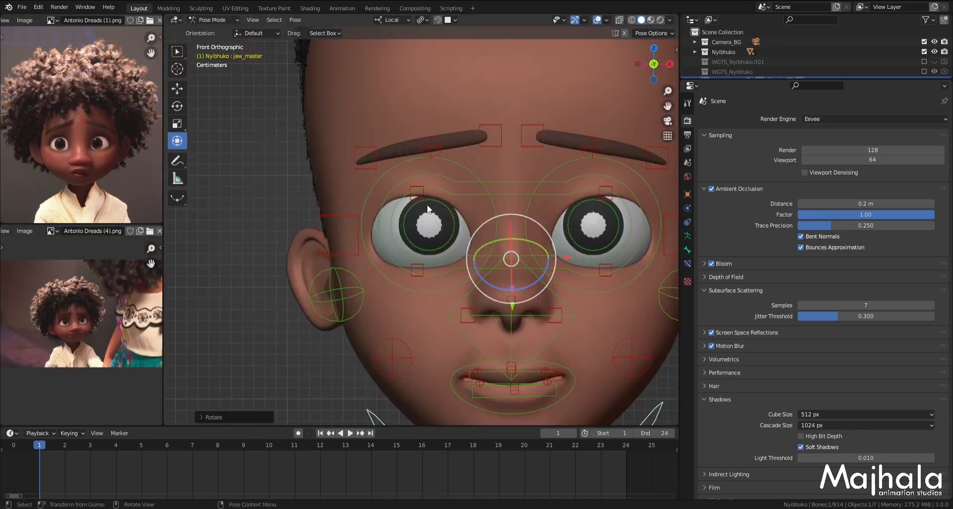
click(419, 187)
key(g)
click(418, 183)
click(608, 187)
key(g)
click(610, 188)
click(610, 184)
key(g)
scroll(608, 271, up, 1)
Step: Raise the lower eyelid control of the character's left eye and paste its pose flipped onto the other eye
click(608, 269)
key(g)
click(610, 259)
key(ctrl+c)
key(ctrl+shift+v)
Step: Reposition the outer brow.T.R.001 control and lower brow.T.R.002 to slant the character's right eyebrow
shift+middle_drag(295, 138, 321, 186)
click(330, 188)
key(g)
click(397, 196)
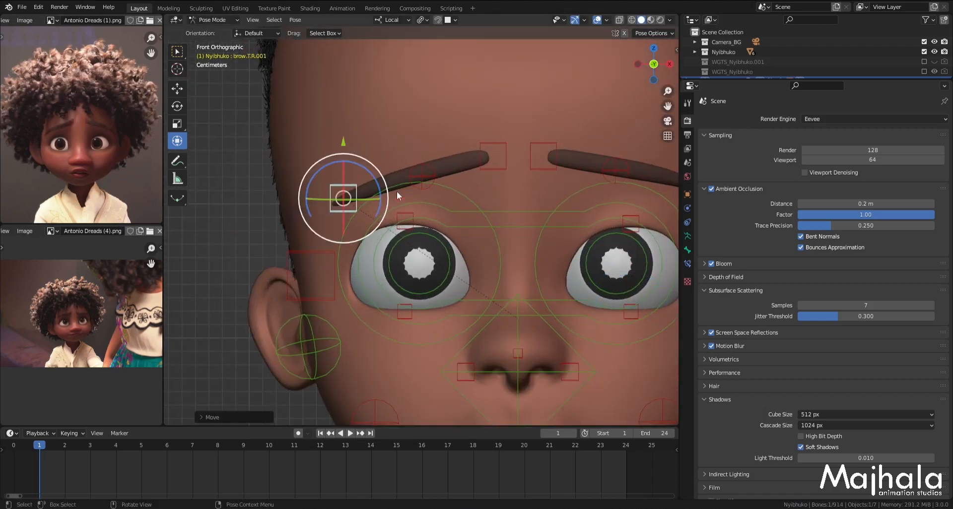
shift+middle_drag(488, 188, 437, 197)
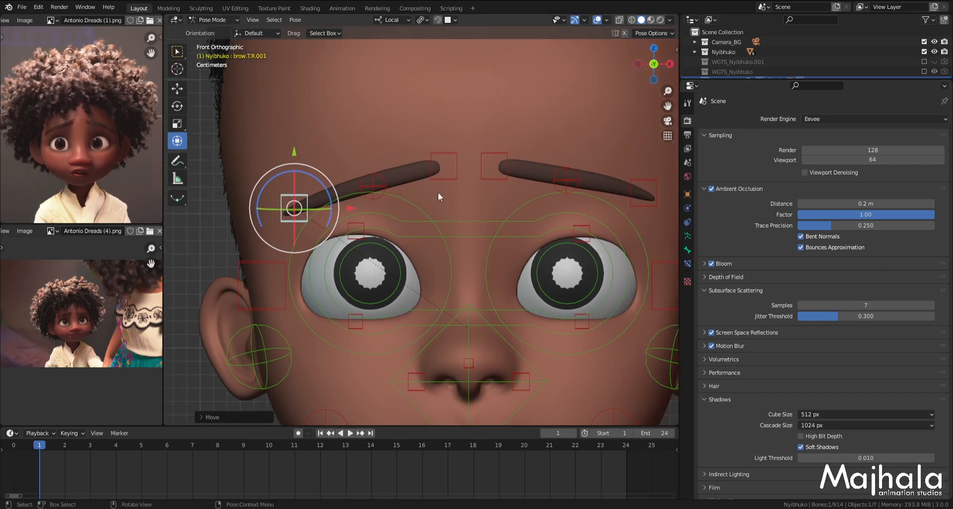
click(372, 186)
key(g)
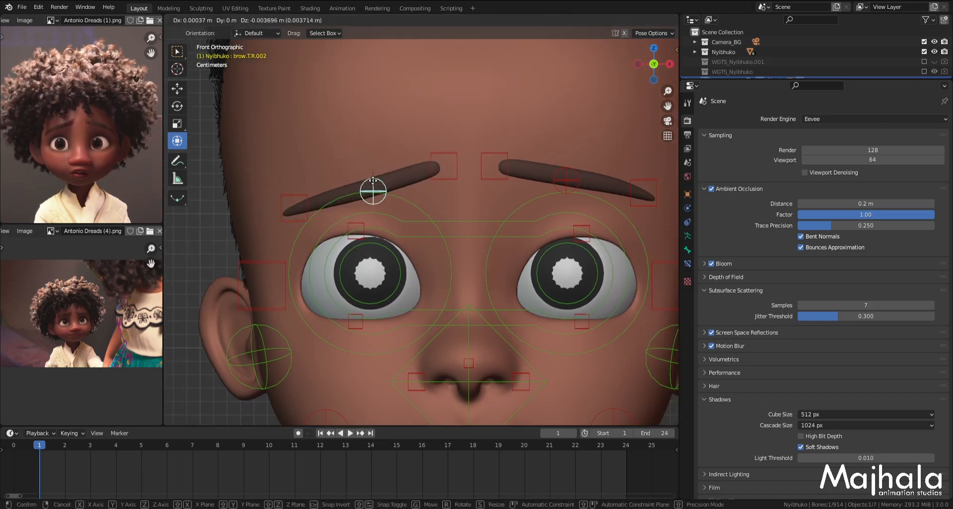
click(397, 187)
Step: Lower the brow.T.L.001 and brow.T.L.002 controls to slant the character's left eyebrow
shift+middle_drag(651, 191, 572, 188)
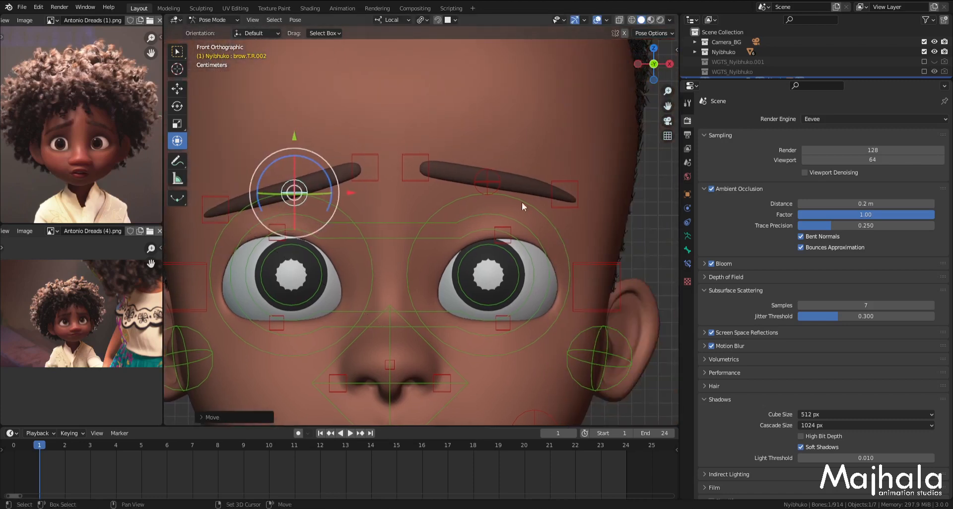
click(572, 186)
key(g)
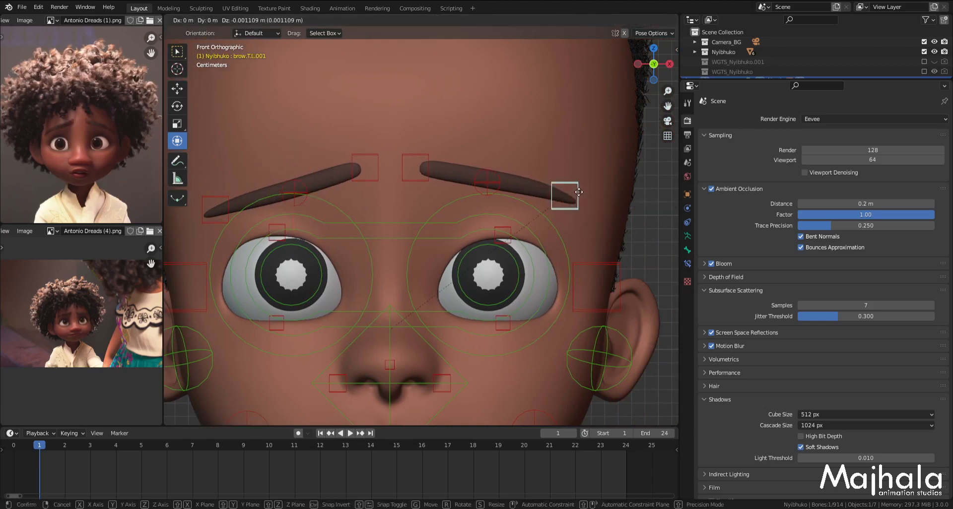
click(580, 195)
click(488, 185)
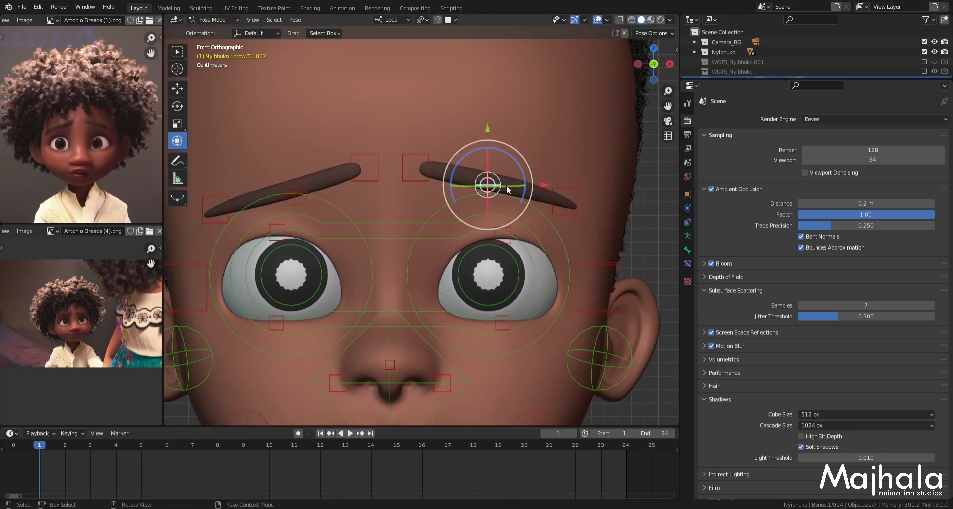
key(g)
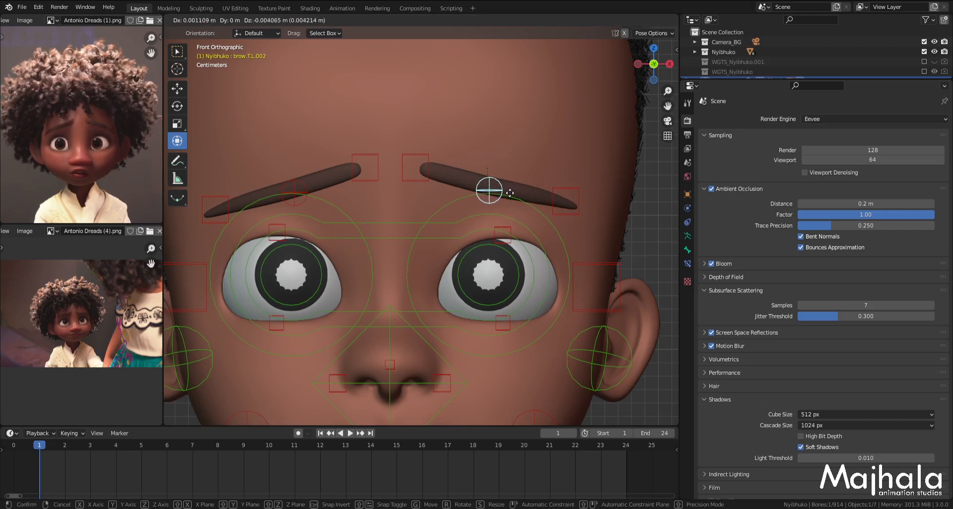
click(509, 193)
Step: Insert Location, Rotation & Scale keyframes for all rig controls at frame 1 and save Antonio hair Style.blend
scroll(516, 198, down, 5)
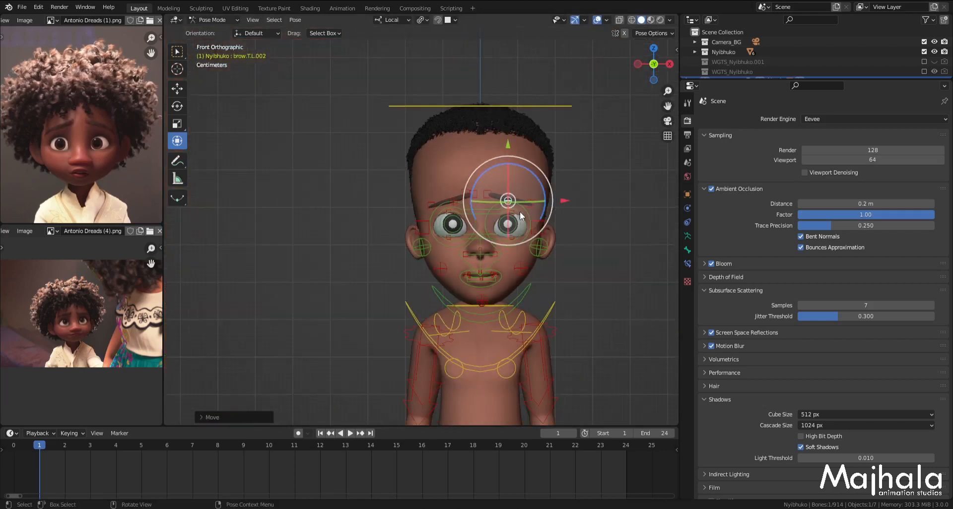
key(ctrl+s)
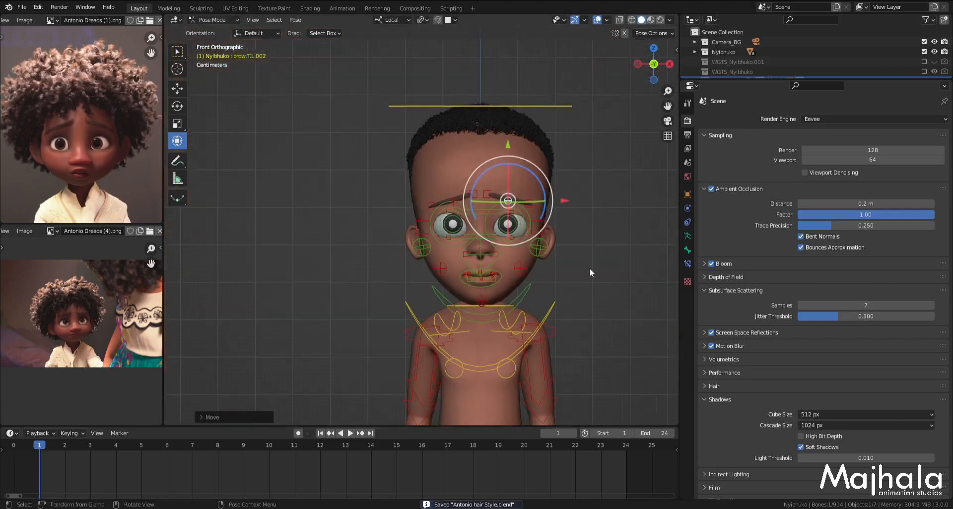
key(a)
key(i)
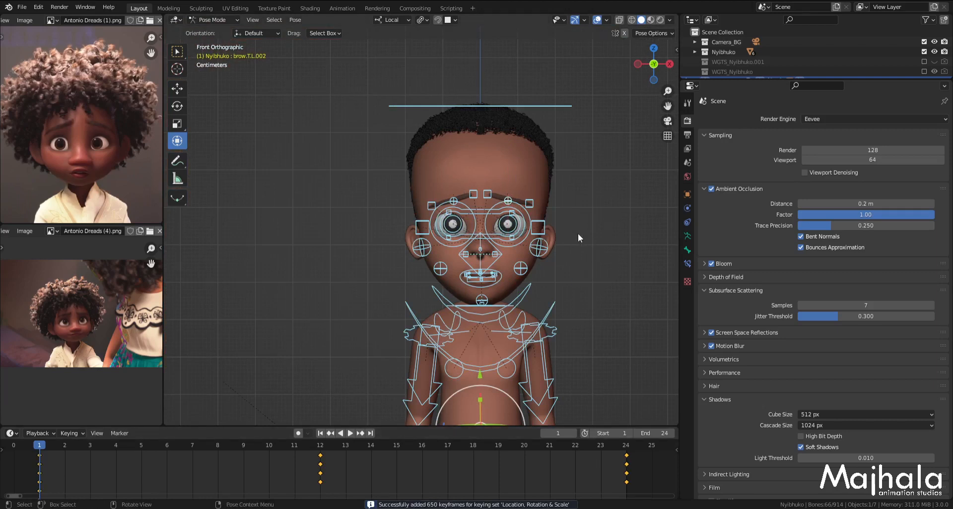
key(ctrl+s)
Step: Return the rig to Object Mode, hide the Nyibhuko armature and save the file
key(ctrl+Tab)
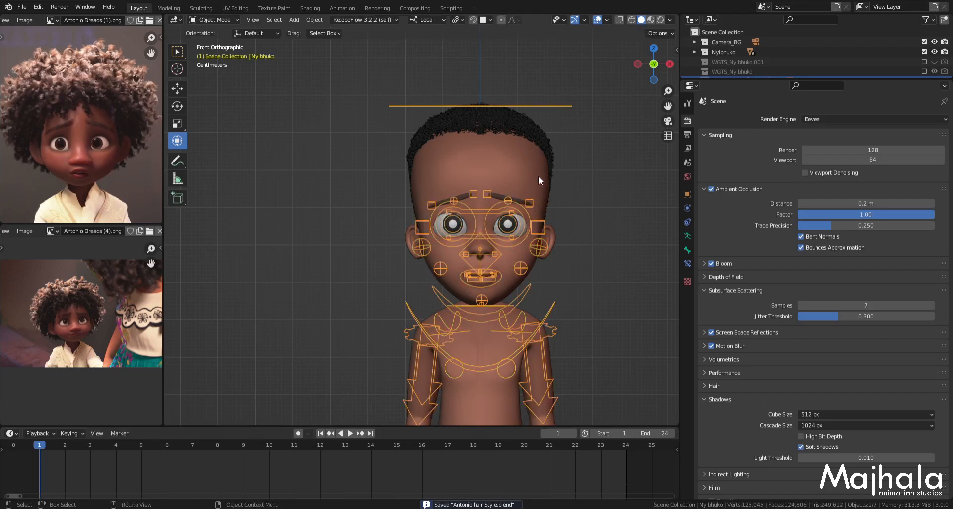
click(537, 177)
shift+middle_drag(576, 230, 554, 232)
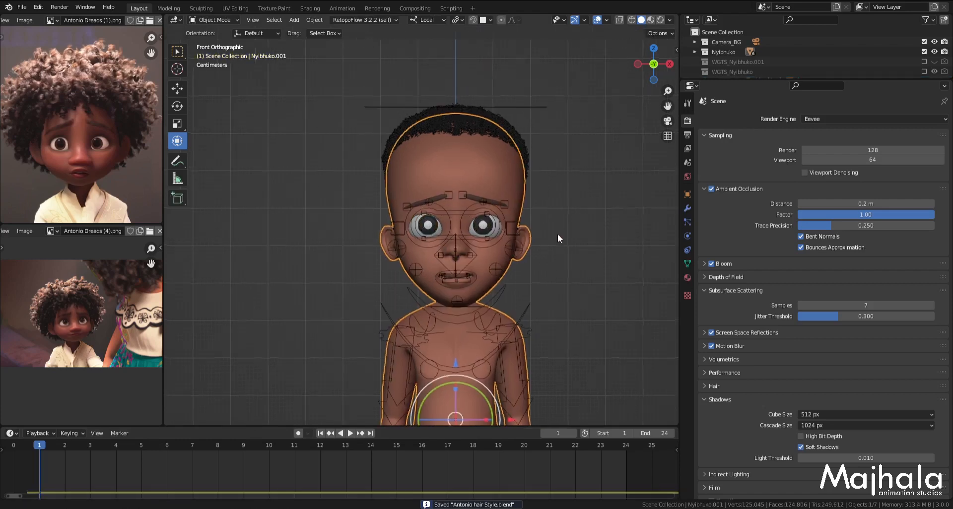
click(518, 131)
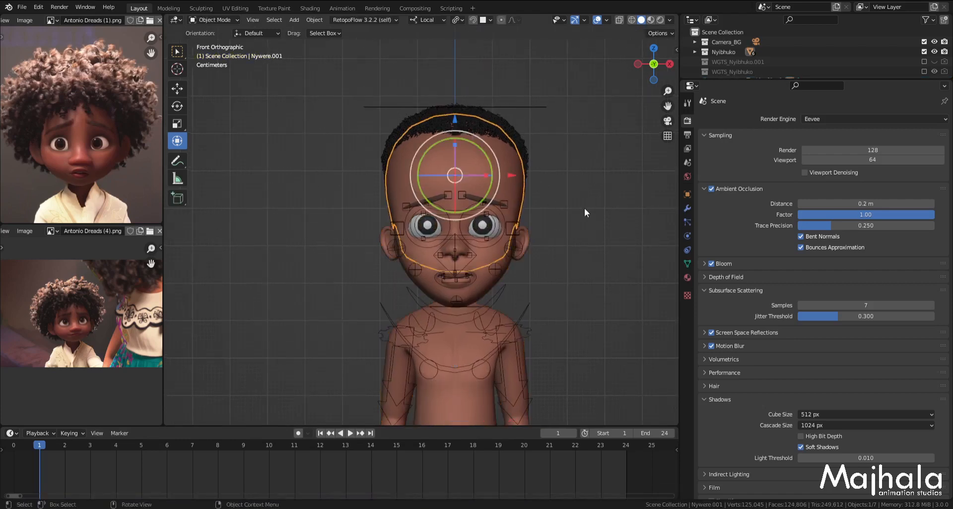
click(511, 106)
key(h)
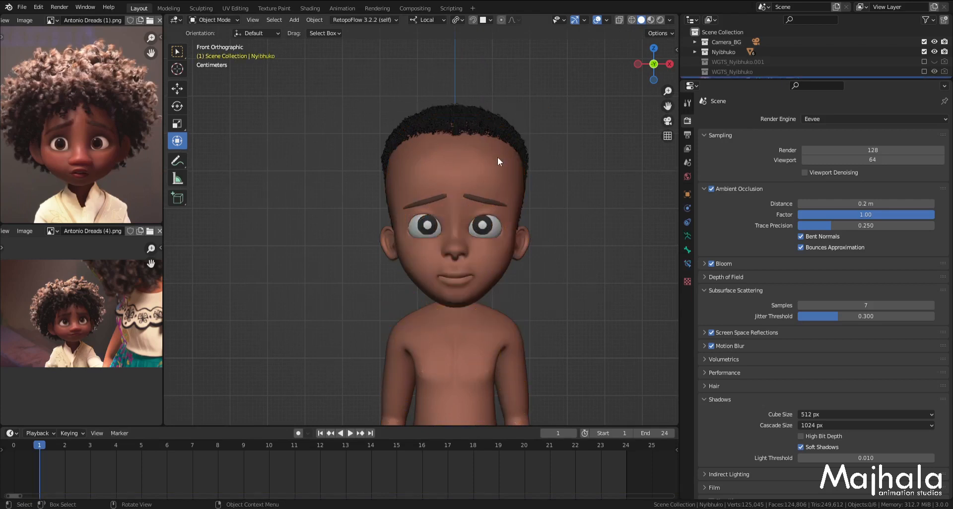
key(ctrl+s)
Step: Turn off viewport and render display of the Nyibhuko_Nywele particle system on the Nywere.001 scalp mesh, working in right orthographic view
click(499, 122)
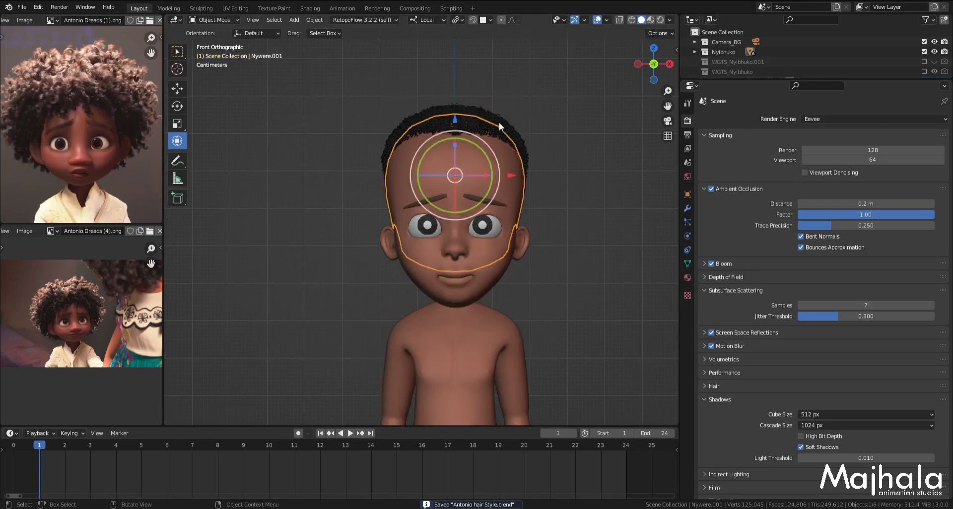
key(KP_3)
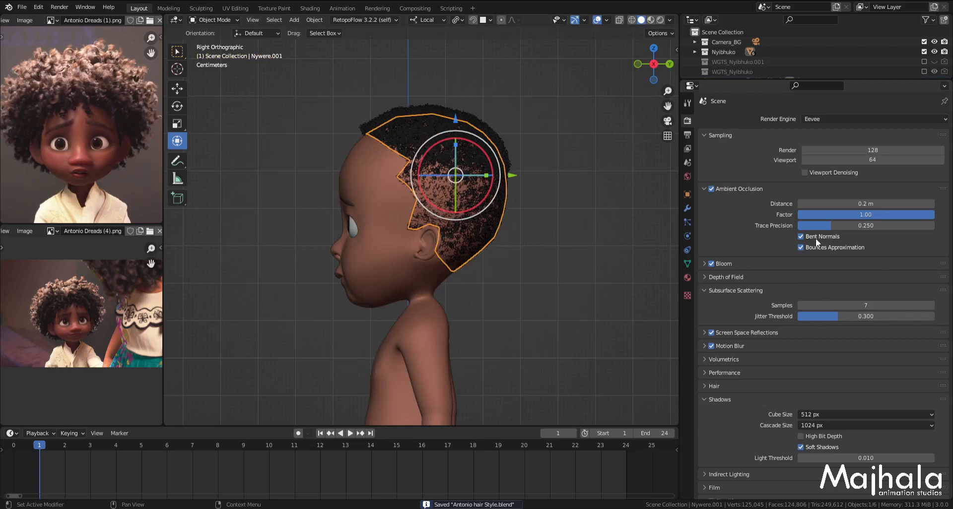
click(688, 222)
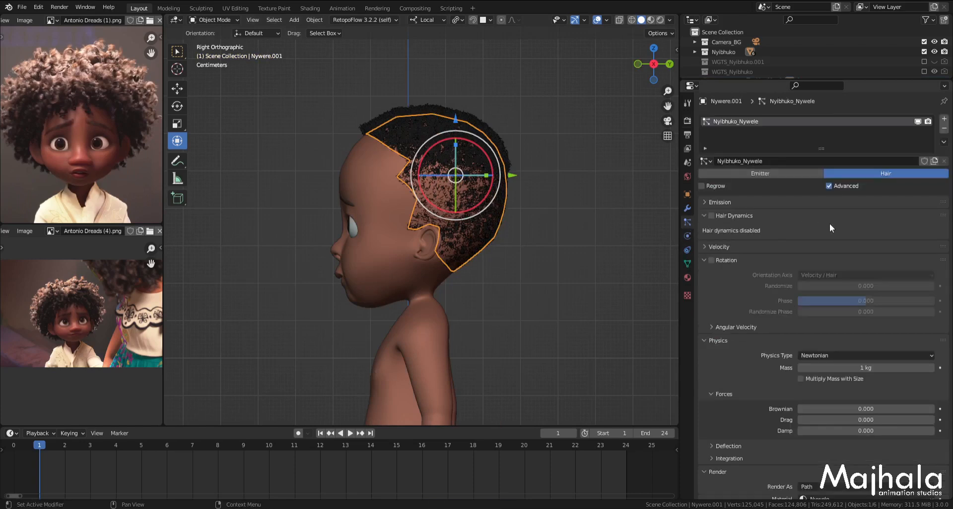
click(918, 121)
click(927, 121)
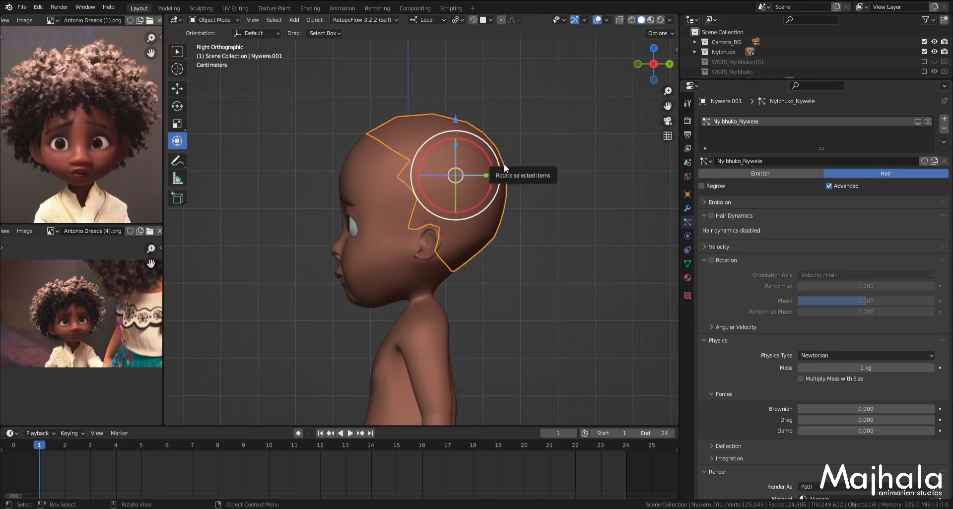
click(575, 178)
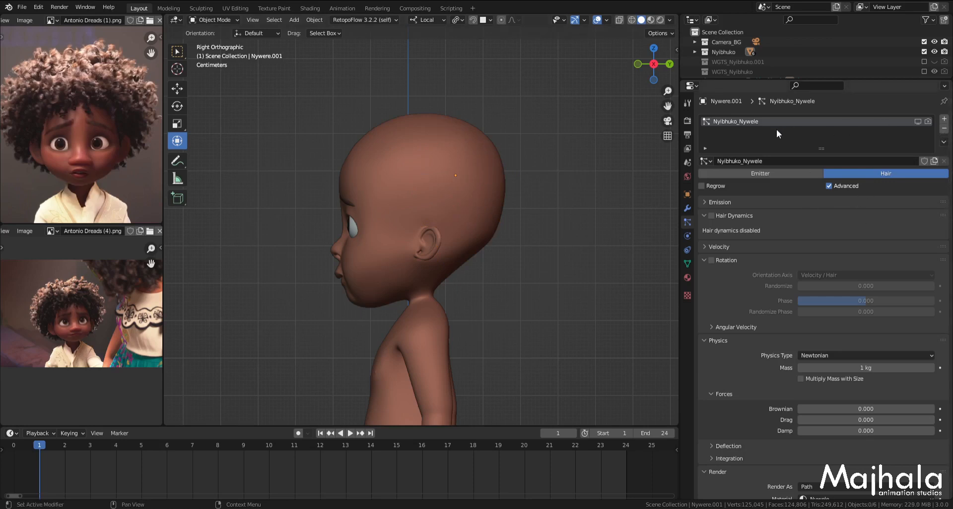
Step: Add a new particle system to the scalp mesh and name its particle settings Antonio Dreadlocks
click(944, 118)
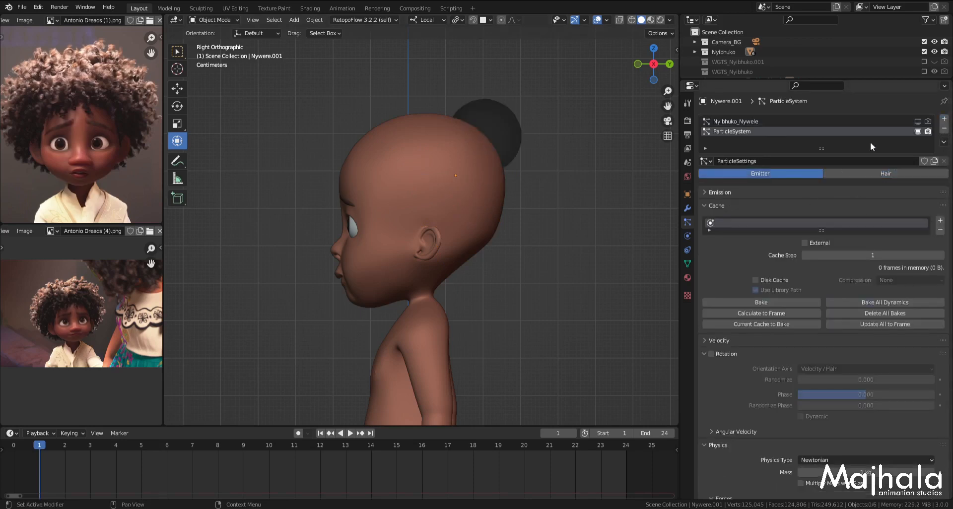
double_click(737, 161)
text(Antonio Dread)
key(BackSpace)
key(BackSpace)
key(BackSpace)
key(BackSpace)
key(BackSpace)
key(BackSpace)
text(Dreadlocks)
key(Return)
Step: Rename the new particle system itself to Antonio Dreadlocks, reusing the name of its settings
click(801, 162)
key(ctrl+c)
click(738, 133)
double_click(738, 131)
key(ctrl+v)
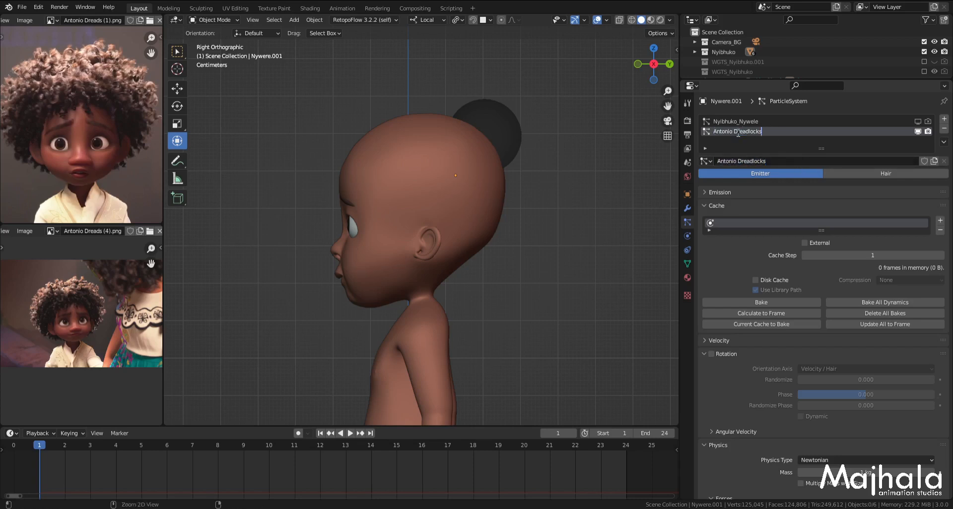
key(Return)
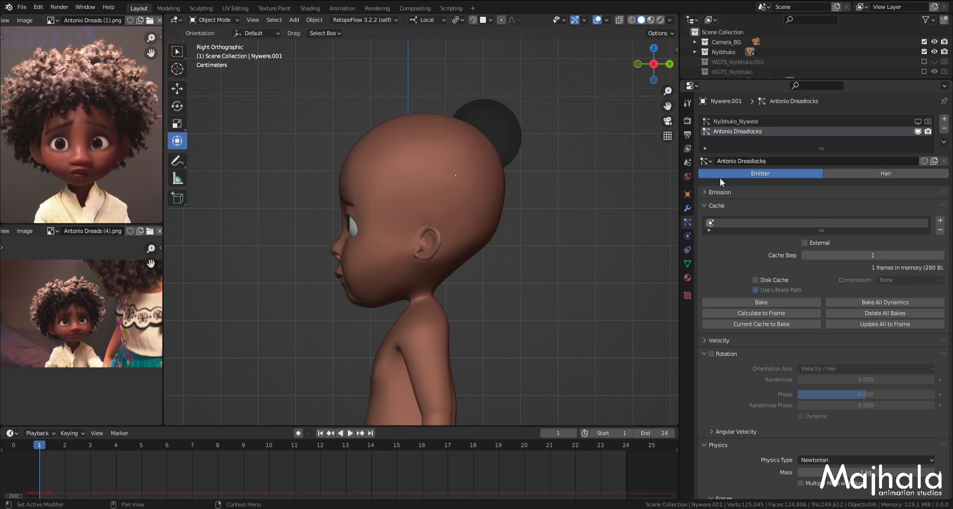
Step: Set the Antonio Dreadlocks particle system to Hair and enable its Regrow and Advanced options
click(866, 172)
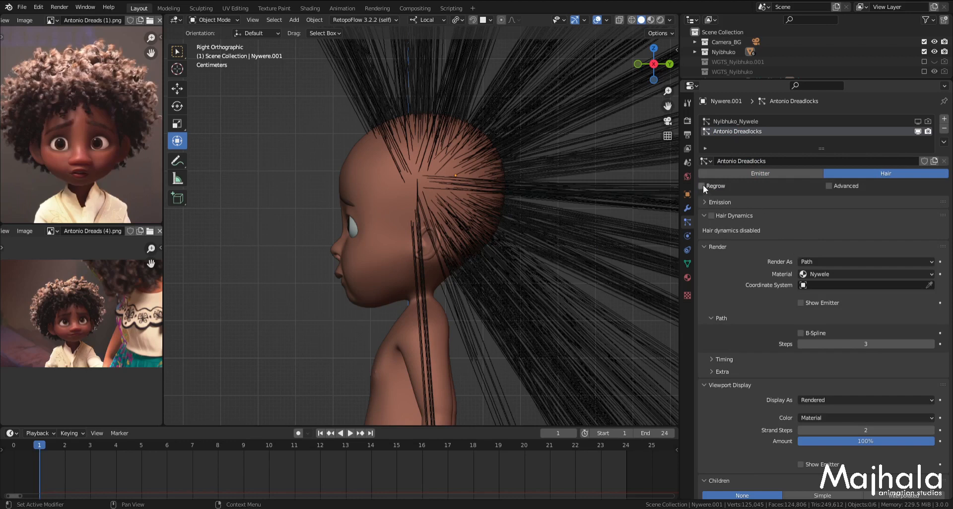
click(828, 187)
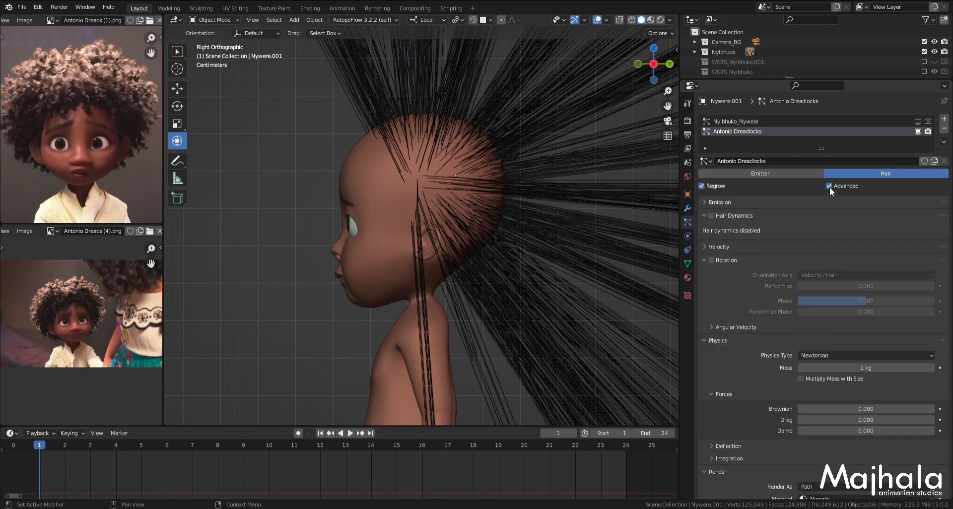
Step: Set the hair length in the Antonio Dreadlocks emission settings to 0.15 m, judging it in front orthographic view
click(705, 203)
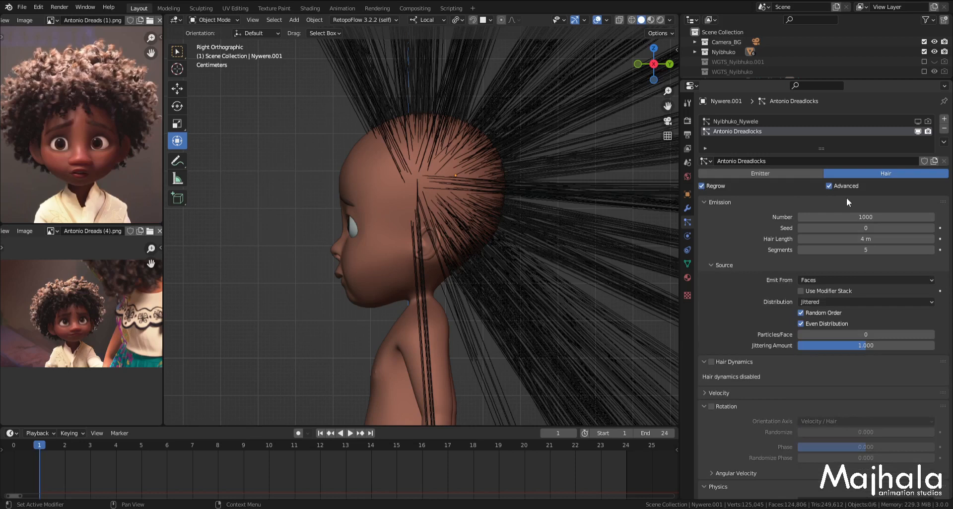
scroll(516, 222, down, 4)
key(KP_1)
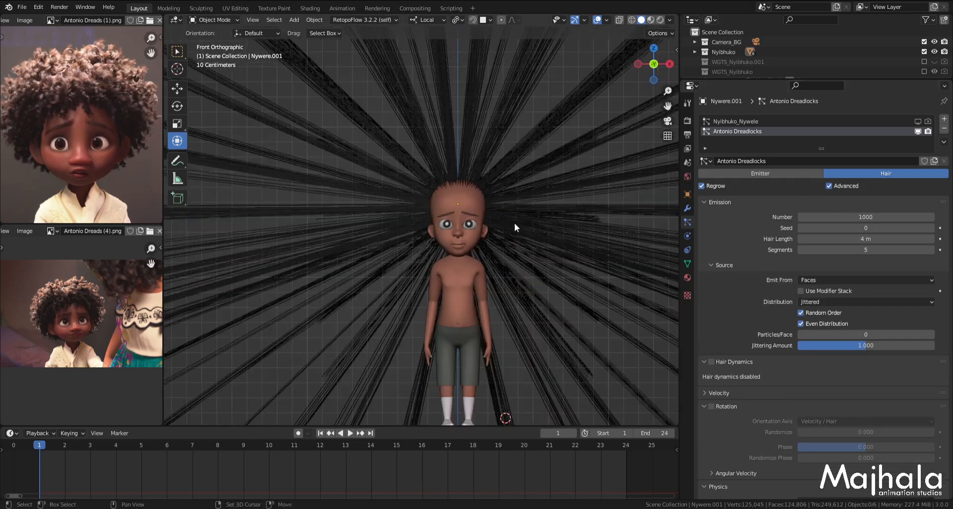
scroll(516, 245, down, 5)
shift+middle_drag(527, 243, 514, 206)
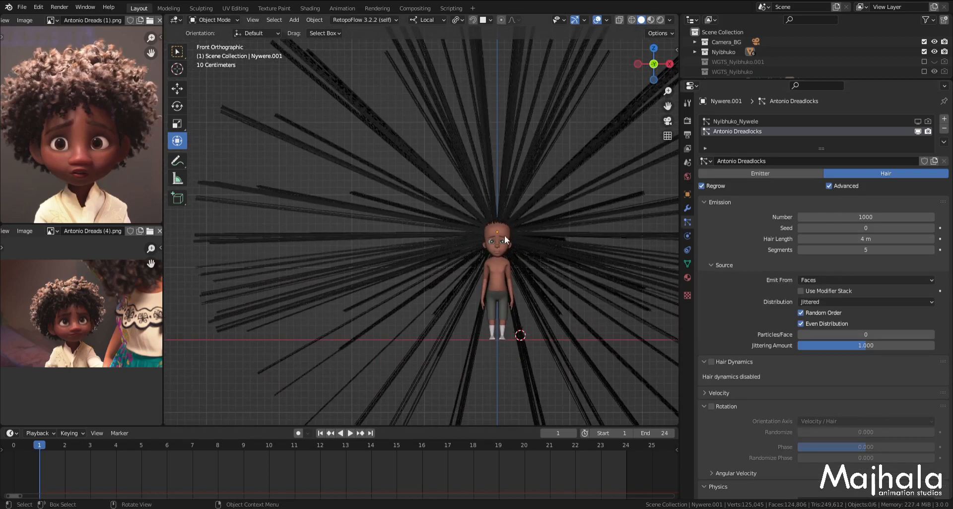
scroll(487, 232, up, 8)
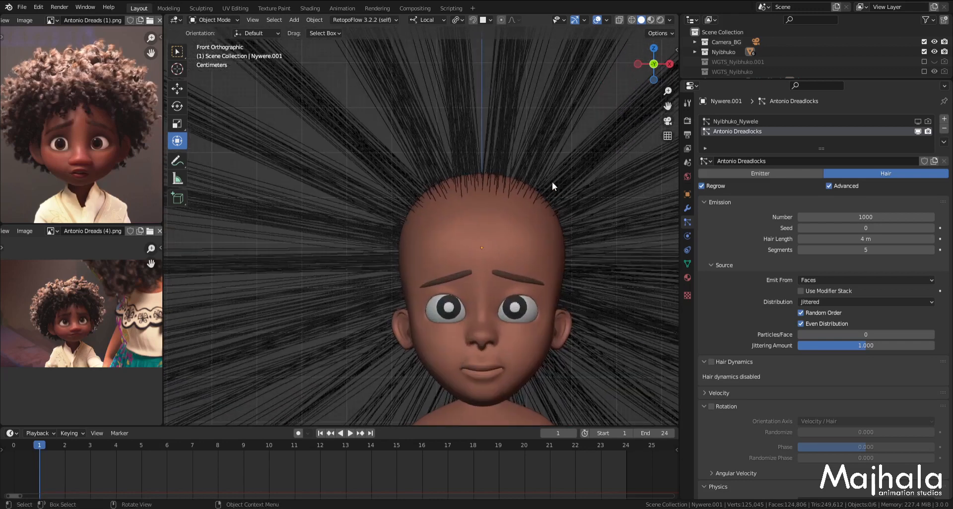
scroll(552, 226, down, 2)
shift+middle_drag(558, 245, 494, 277)
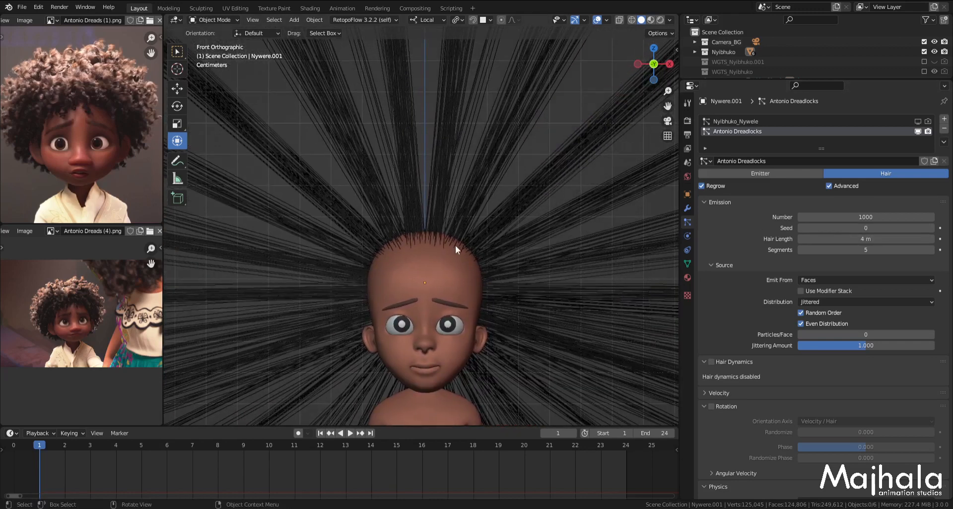
drag(819, 239, 736, 239)
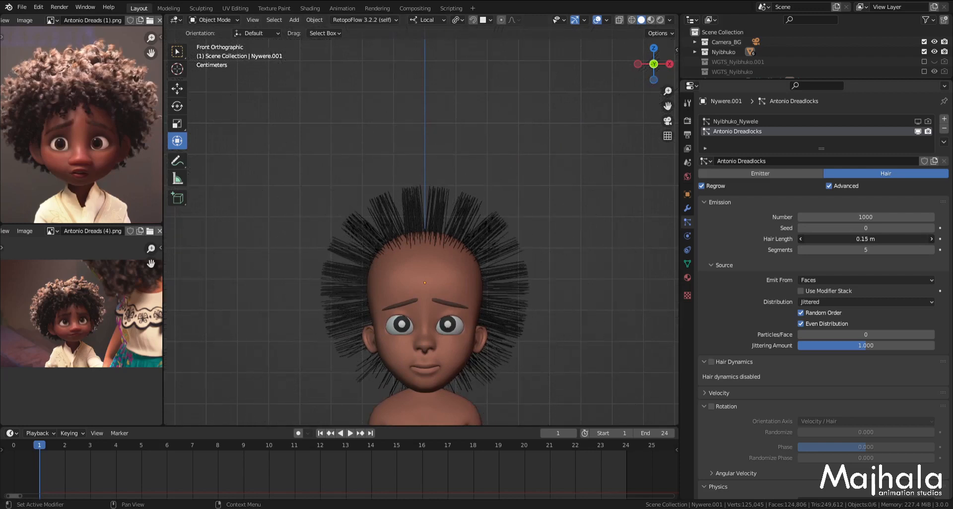
drag(892, 239, 898, 240)
click(831, 240)
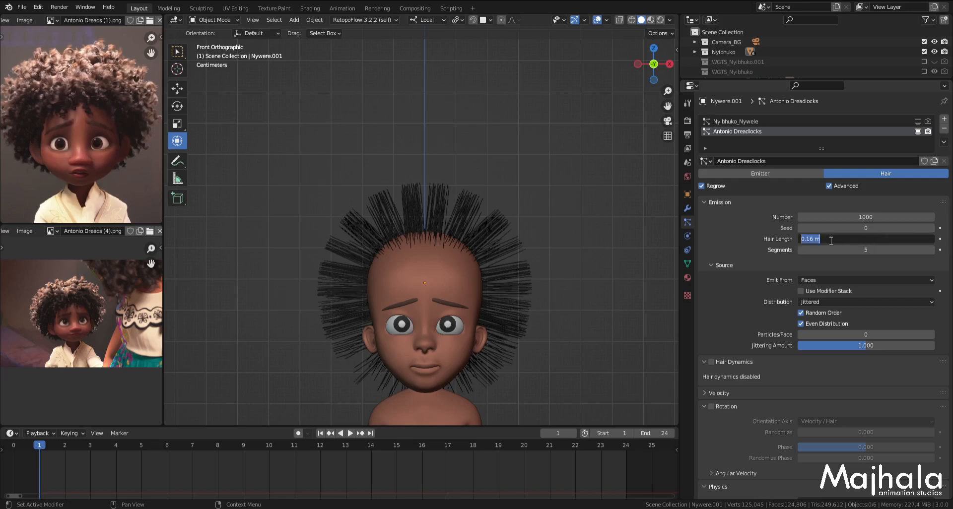
click(813, 238)
key(BackSpace)
text(5)
key(Return)
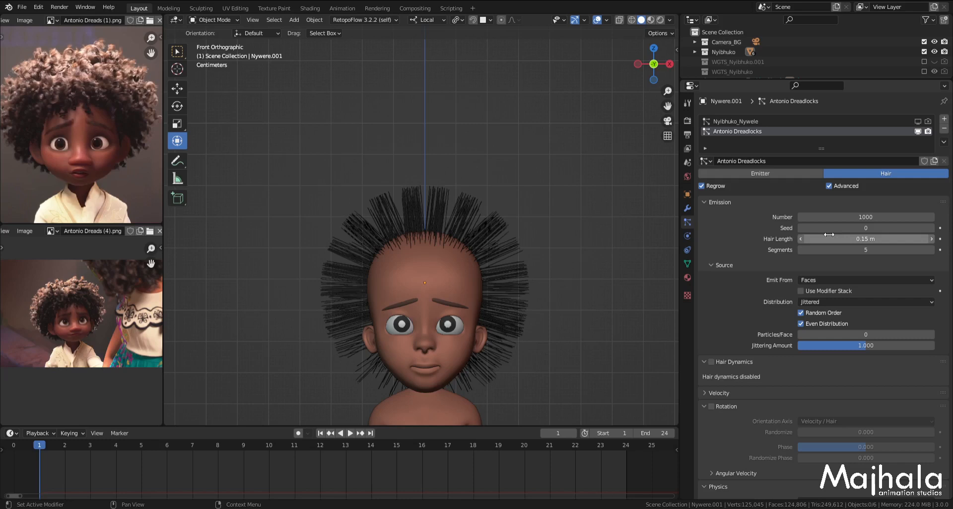
Step: Try 7 segments for the hair strands and restore the segment count to 5
scroll(413, 288, up, 1)
shift+middle_drag(448, 288, 474, 240)
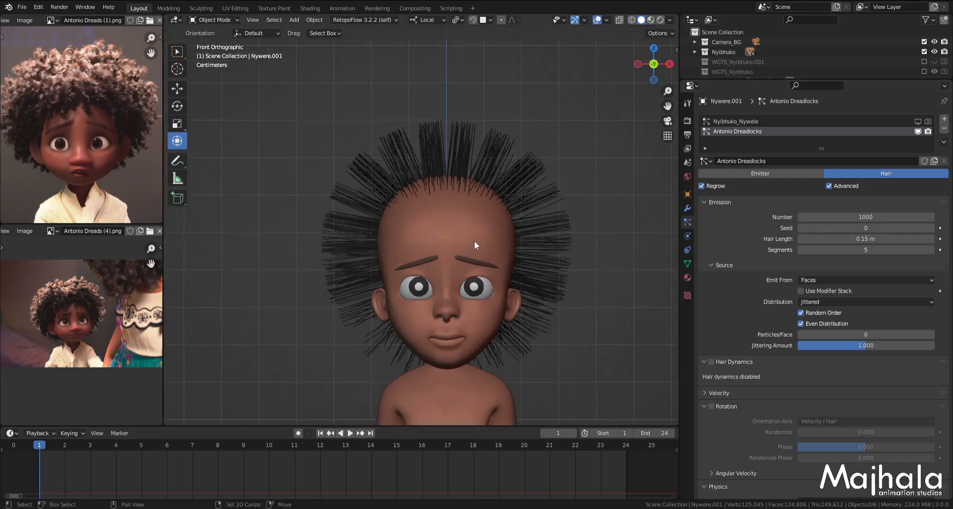
click(854, 250)
text(7)
key(Return)
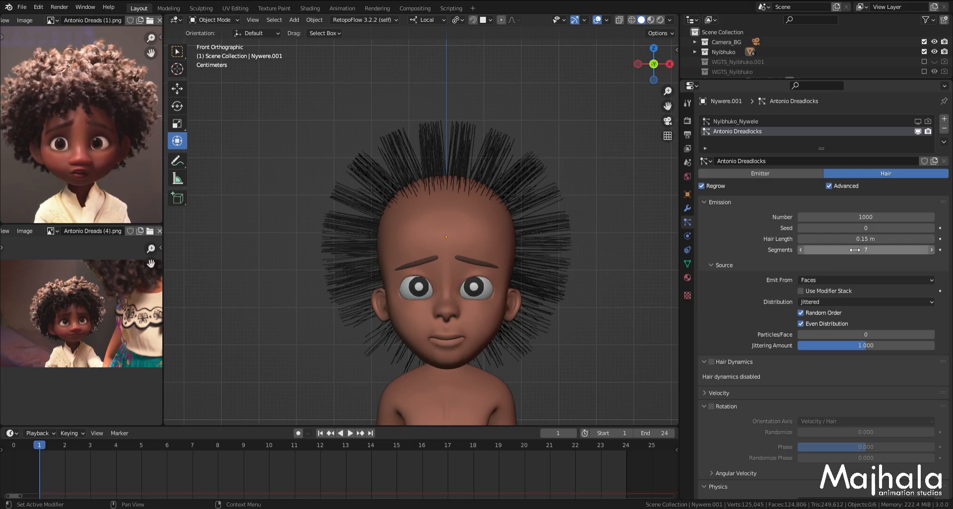
click(854, 250)
text(5)
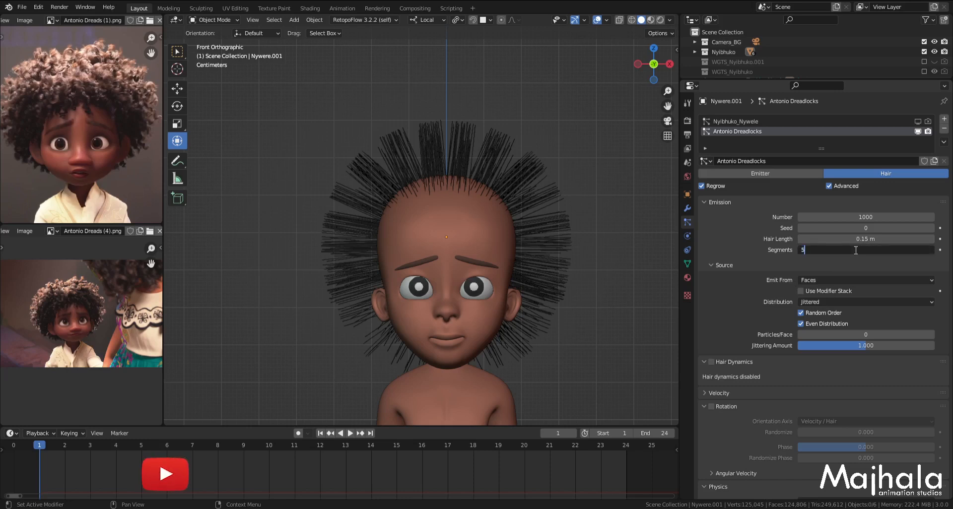
key(Return)
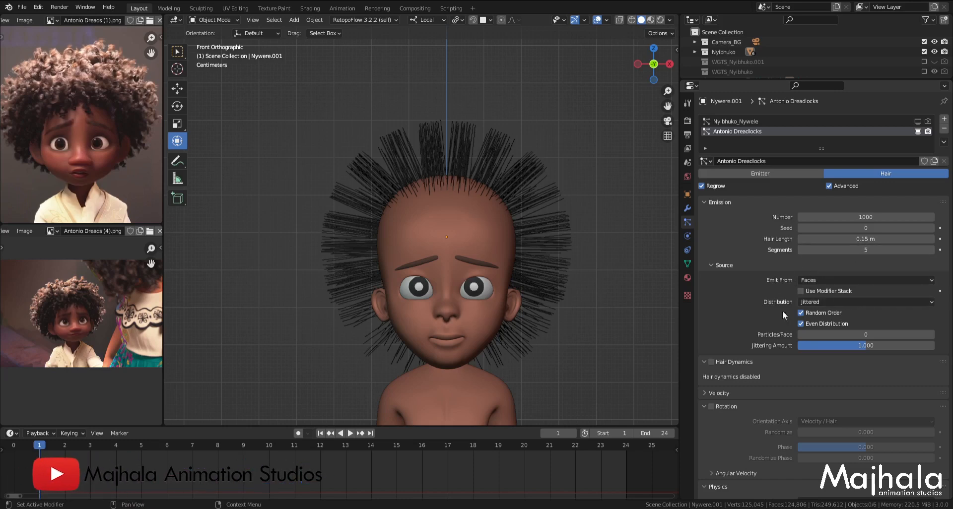
Step: Enable Use Modifier Stack for the hair source and set its distribution to Random
click(802, 290)
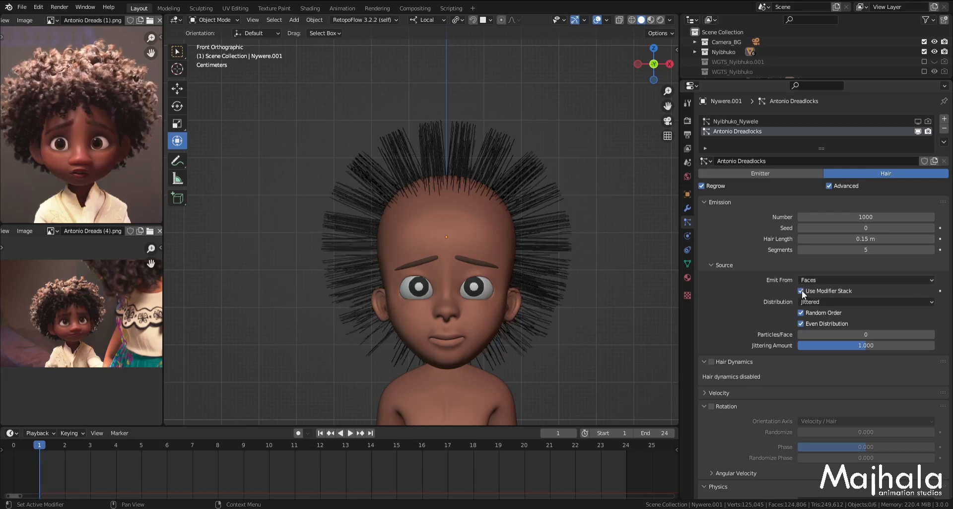
click(801, 291)
click(802, 290)
click(829, 302)
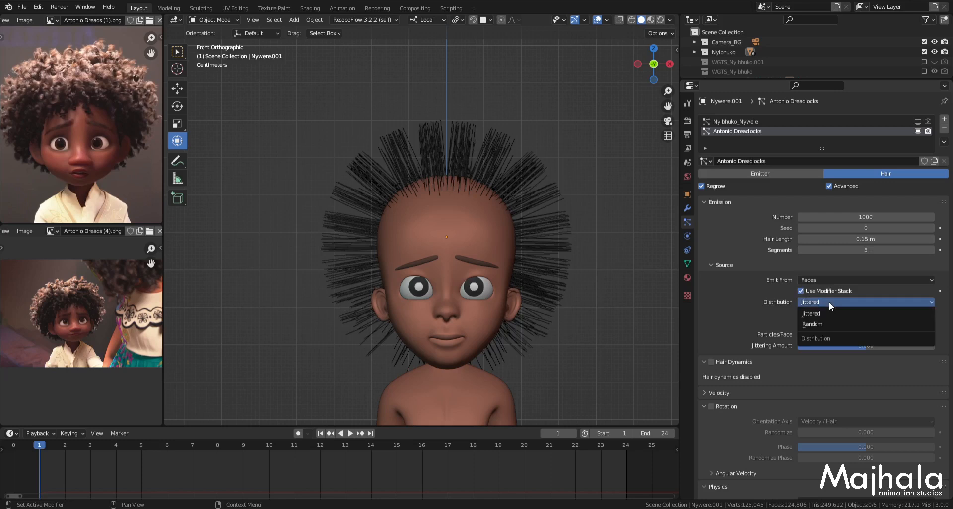
click(815, 324)
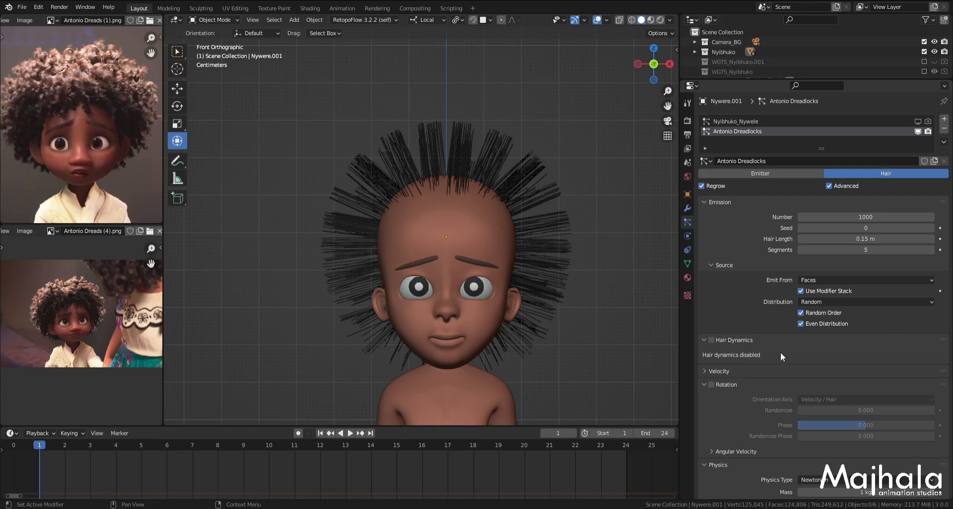
Step: Collapse the Rotation, Physics, Render and Viewport Display sections of the particle settings
scroll(782, 352, down, 5)
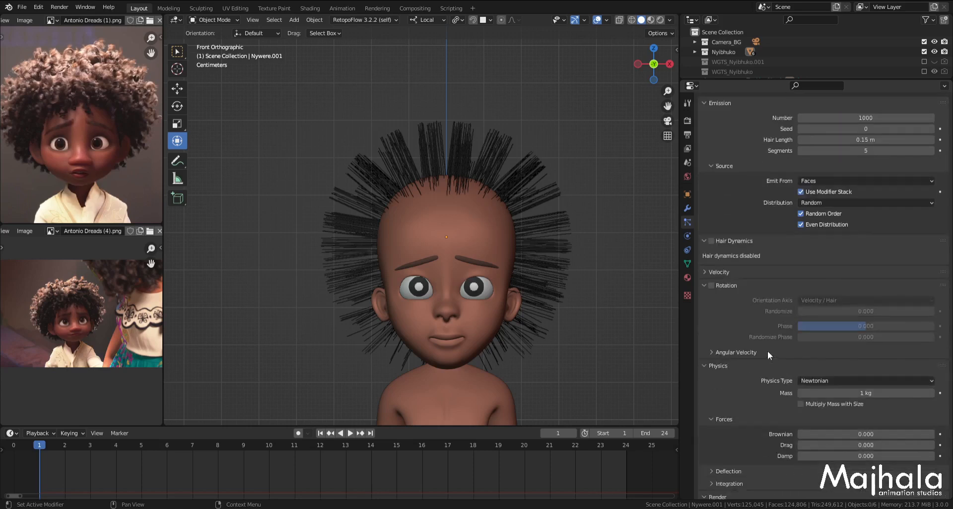
click(704, 285)
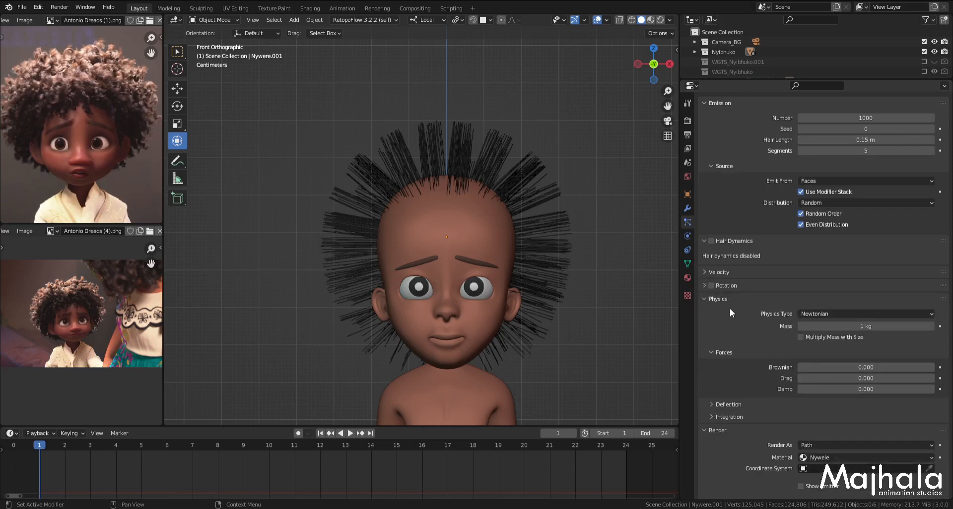
scroll(729, 308, down, 3)
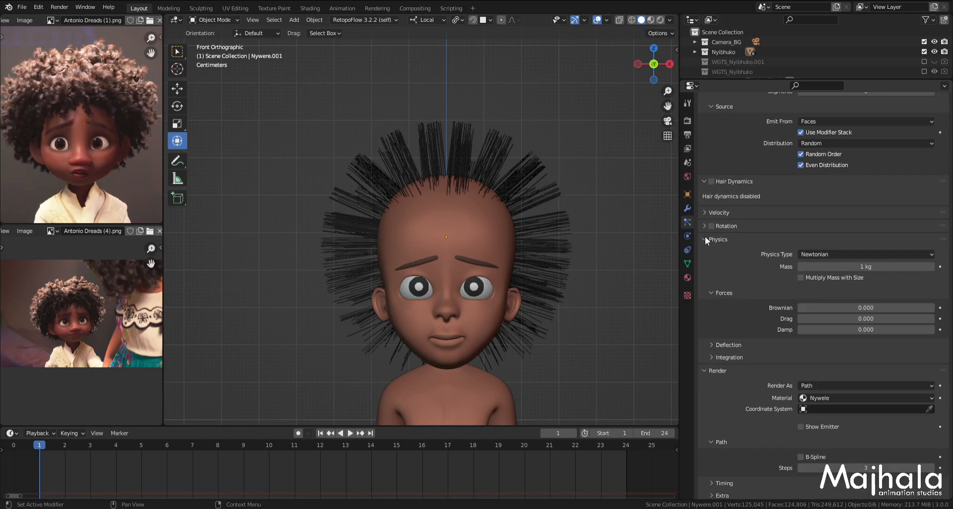
click(705, 238)
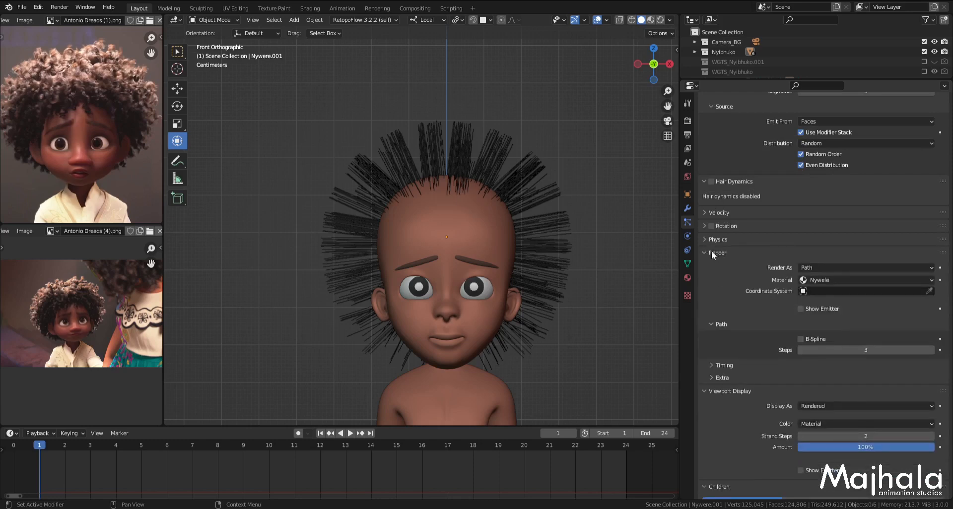
click(707, 251)
click(703, 265)
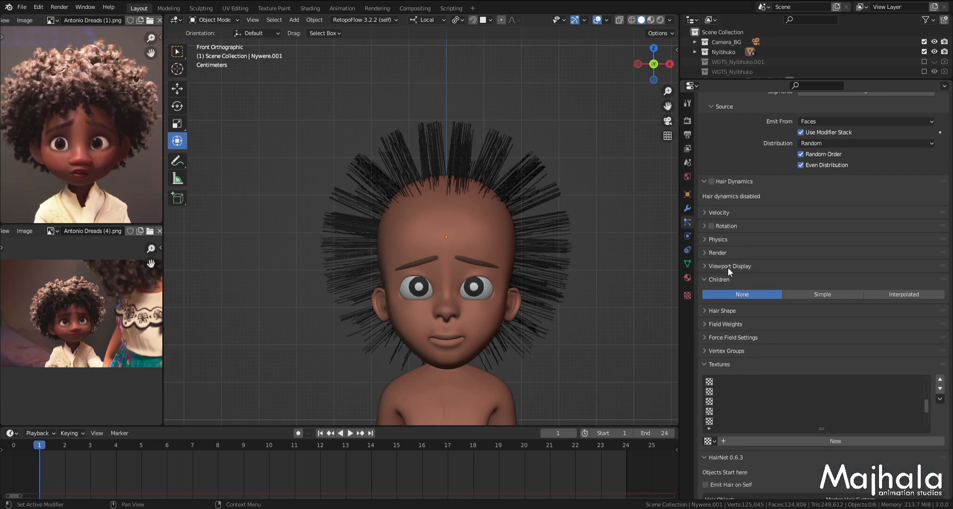
Step: Enable B-Spline for the rendered hair path and set its steps to 9
click(705, 253)
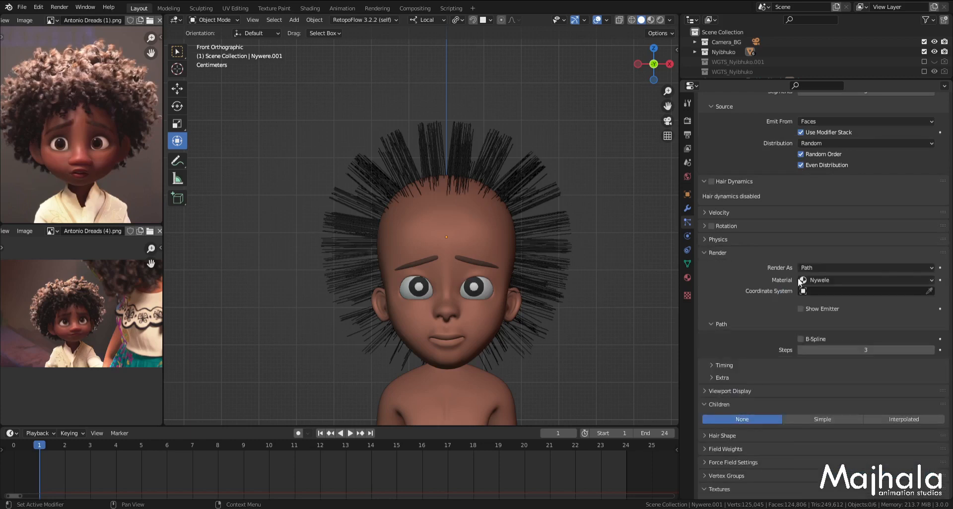
scroll(799, 283, down, 1)
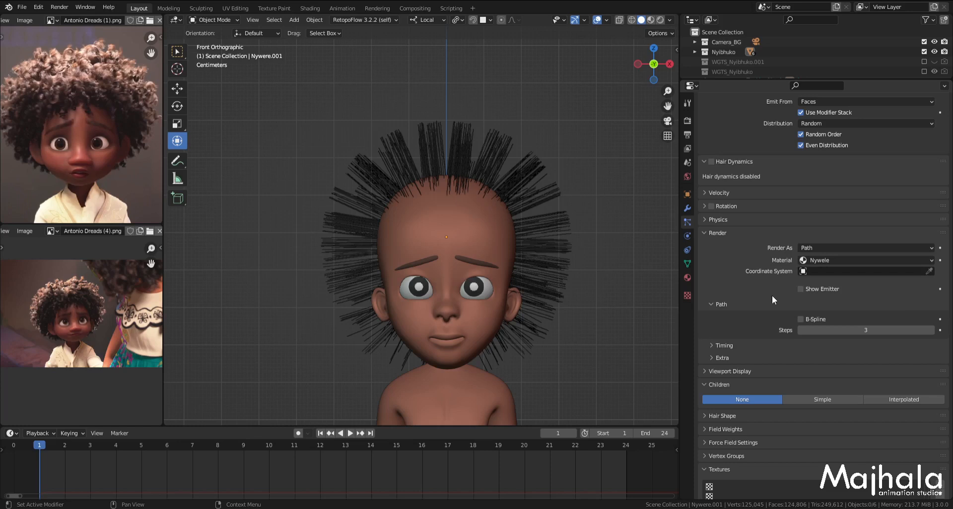
click(800, 319)
click(864, 330)
text(6)
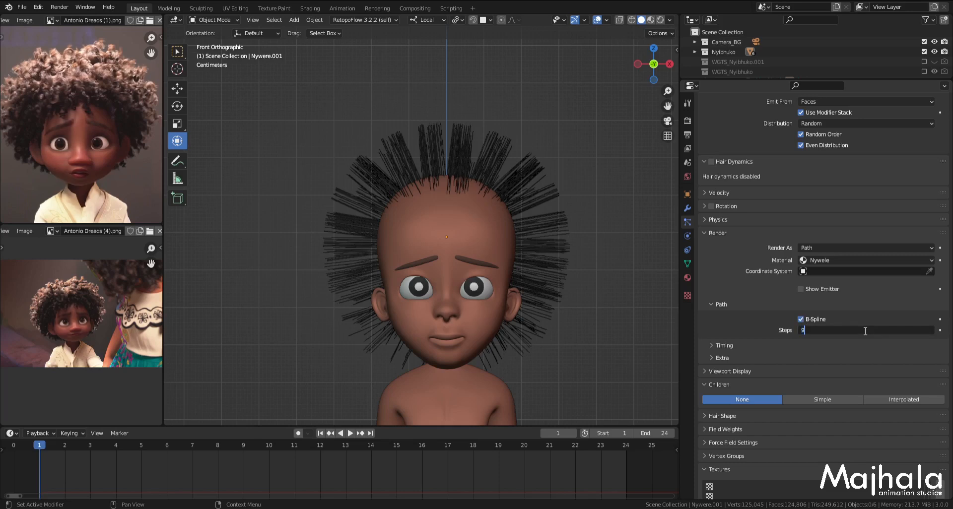
key(Return)
Step: Toggle the emitter's viewport display on and off in right view, and set the hair's viewport strand steps to 7
scroll(794, 342, down, 4)
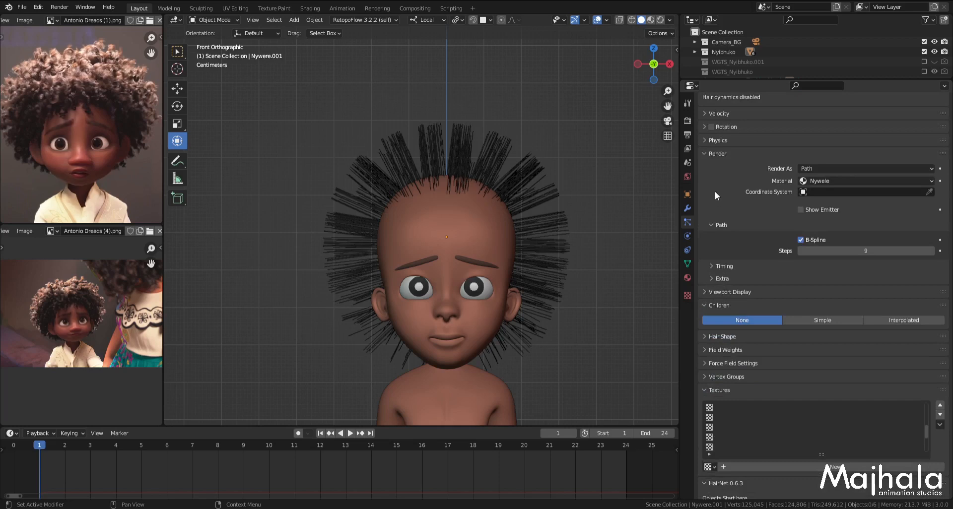
click(703, 154)
click(707, 241)
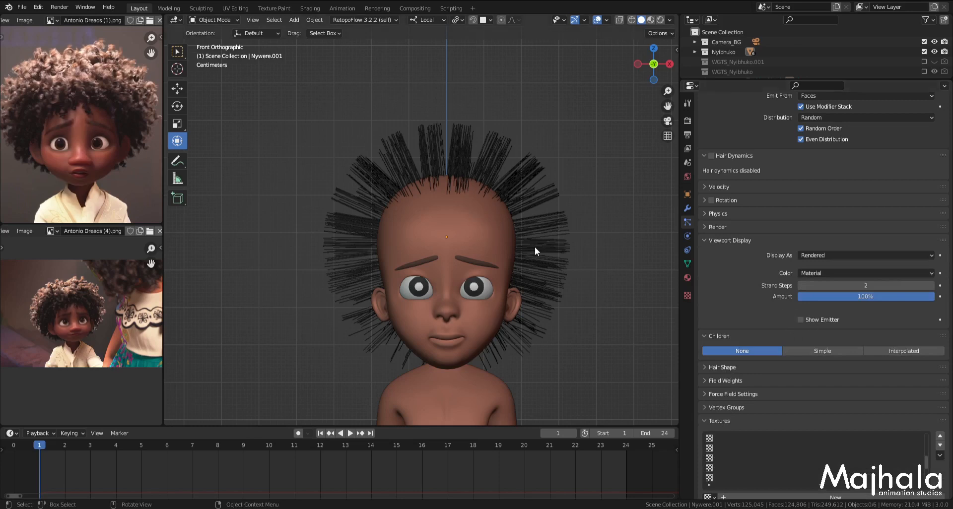
key(KP_3)
scroll(502, 230, up, 2)
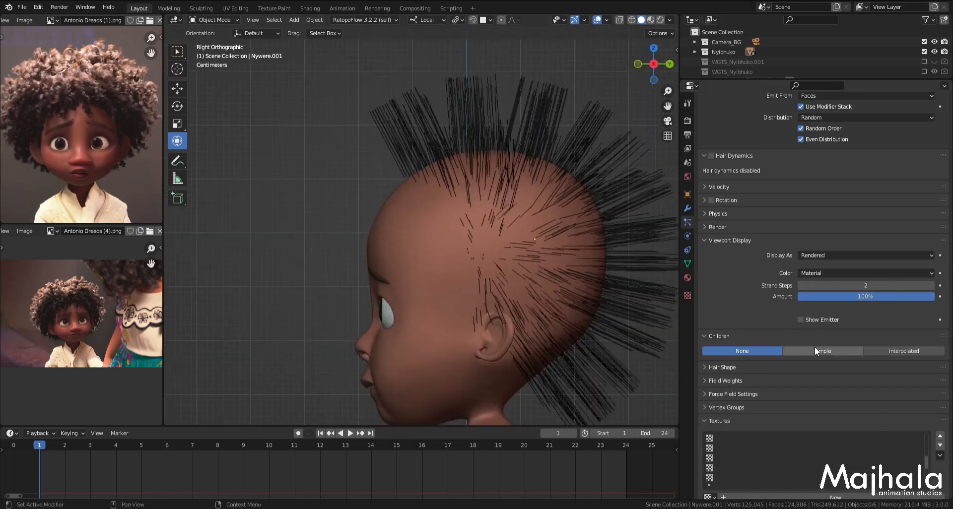
click(800, 319)
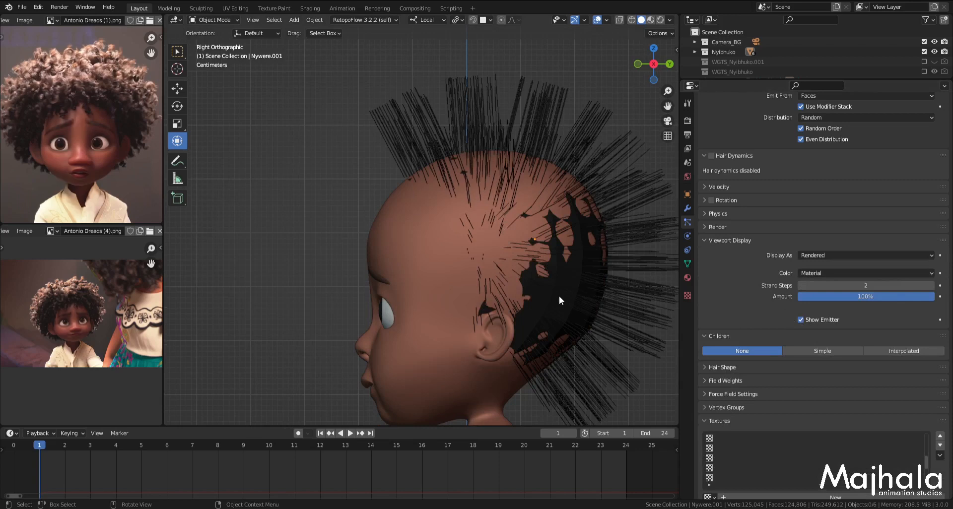
click(800, 320)
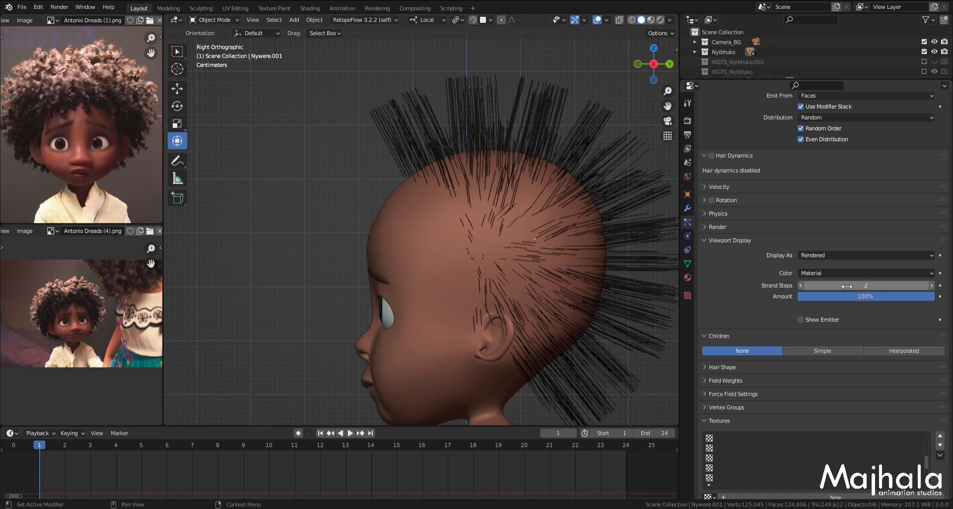
click(862, 285)
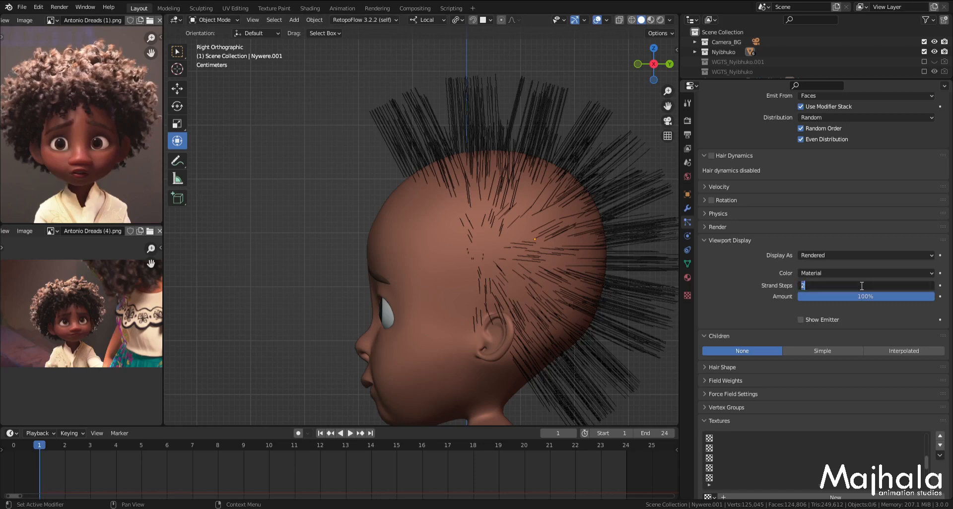
text(7)
key(Return)
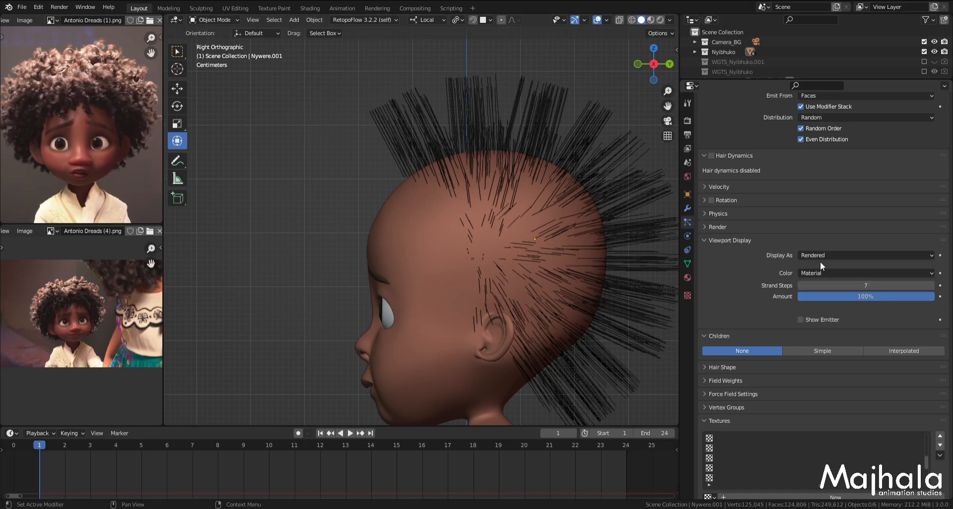
Step: Collapse the Render and Viewport Display settings and set the hair's children to Interpolated
click(707, 228)
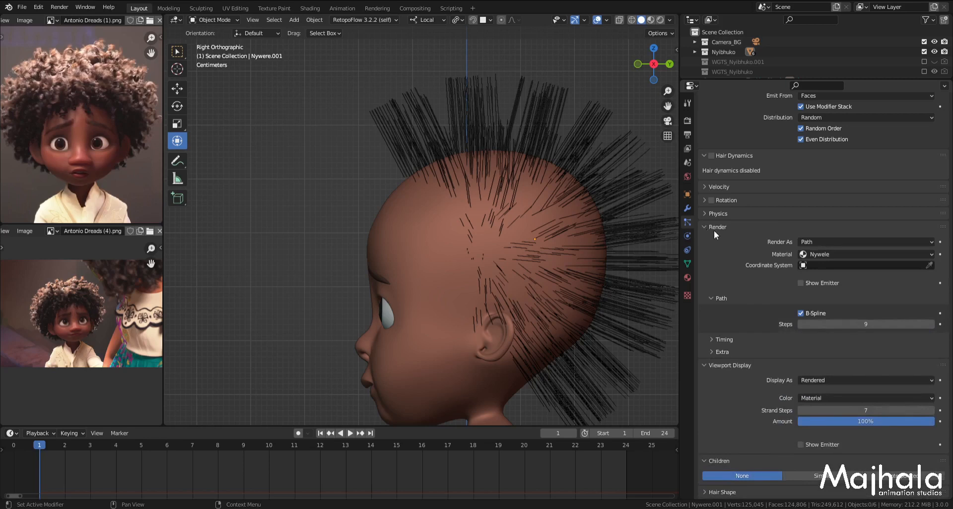
scroll(823, 326, down, 2)
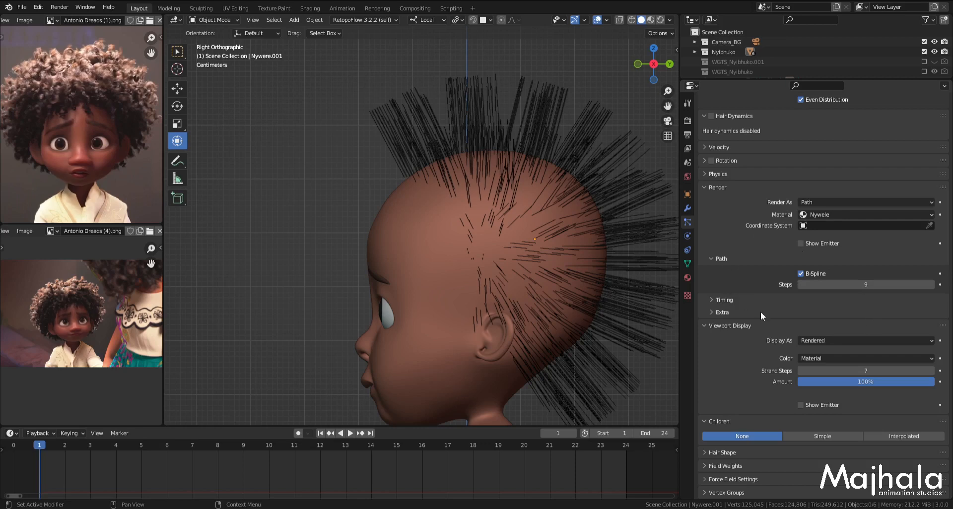
click(709, 187)
click(705, 200)
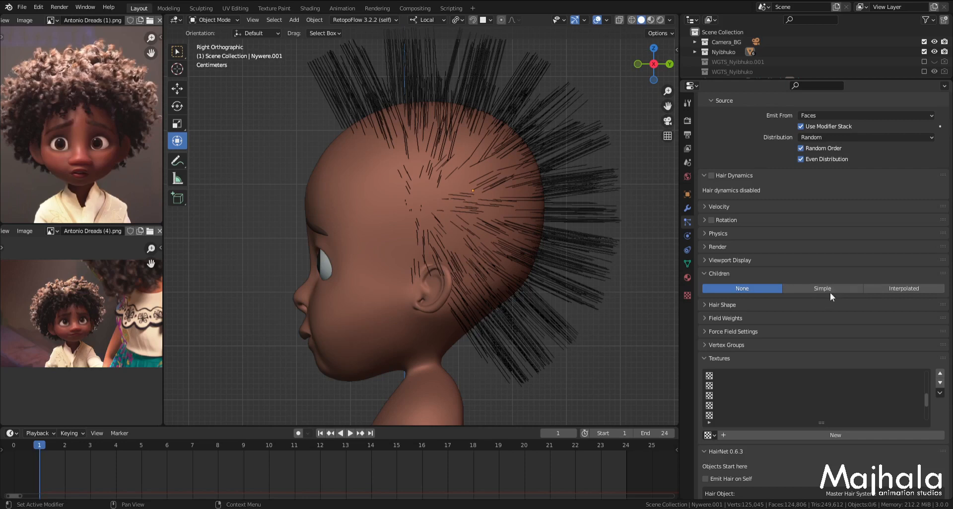
click(898, 287)
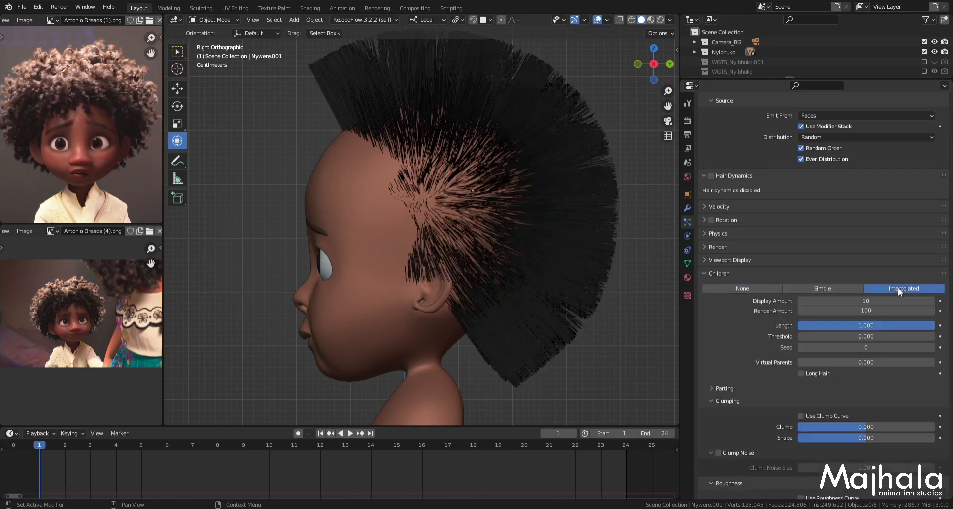
scroll(439, 284, down, 4)
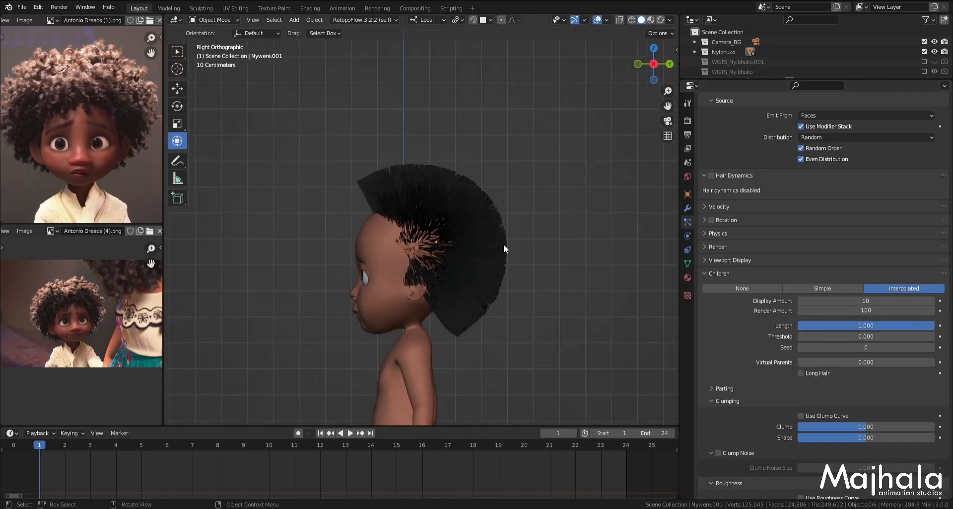
Step: Try a children display amount of 100 and view the hair from the front
key(KP_1)
scroll(412, 195, up, 3)
scroll(460, 206, down, 3)
middle_drag(436, 190, 557, 213)
key(KP_1)
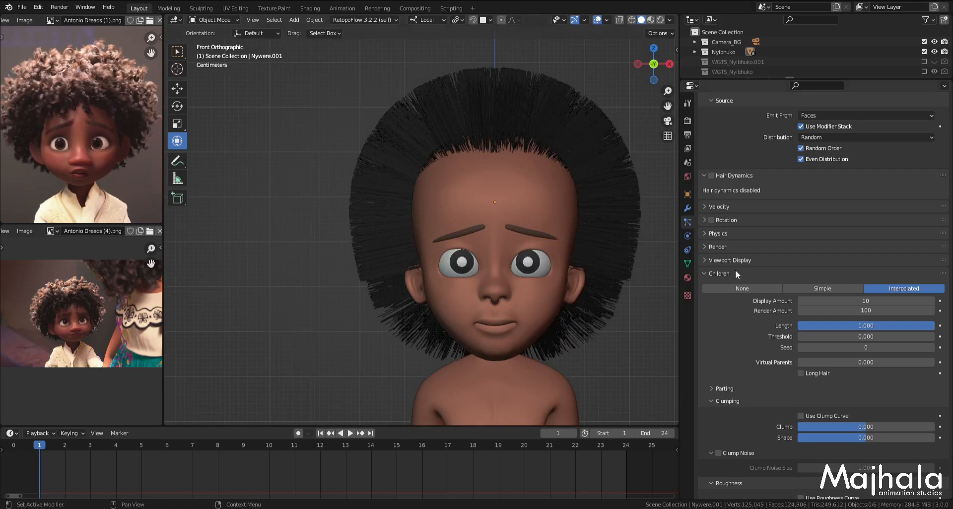
click(873, 300)
text(100)
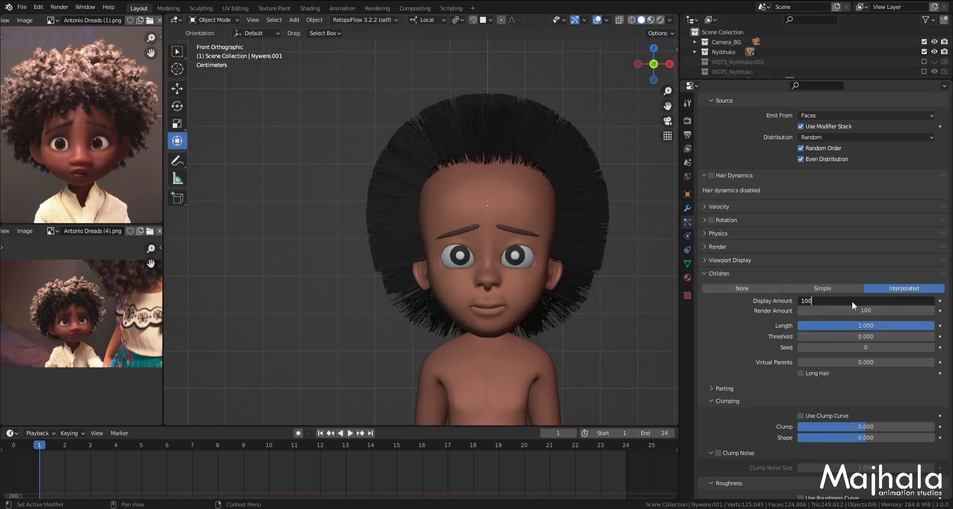
key(Return)
middle_drag(572, 254, 532, 262)
key(KP_1)
scroll(535, 226, up, 1)
key(KP_1)
Step: Set both the display amount and the render amount of the hair children to 10
click(864, 301)
text(10)
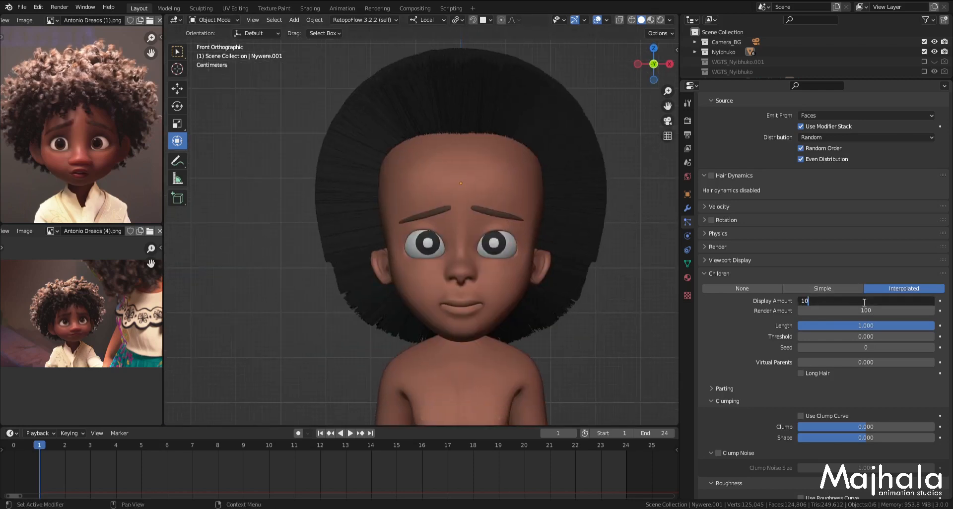
key(Return)
click(863, 310)
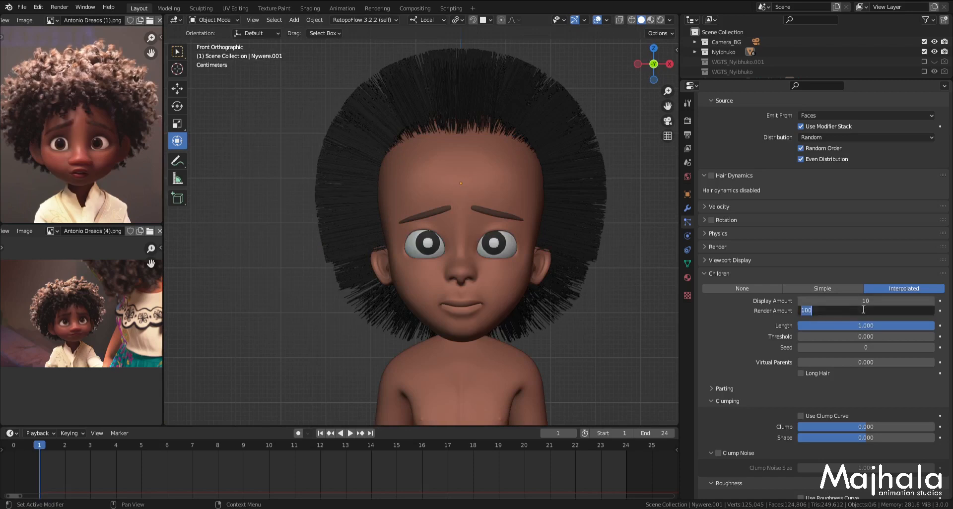
text(10)
key(Return)
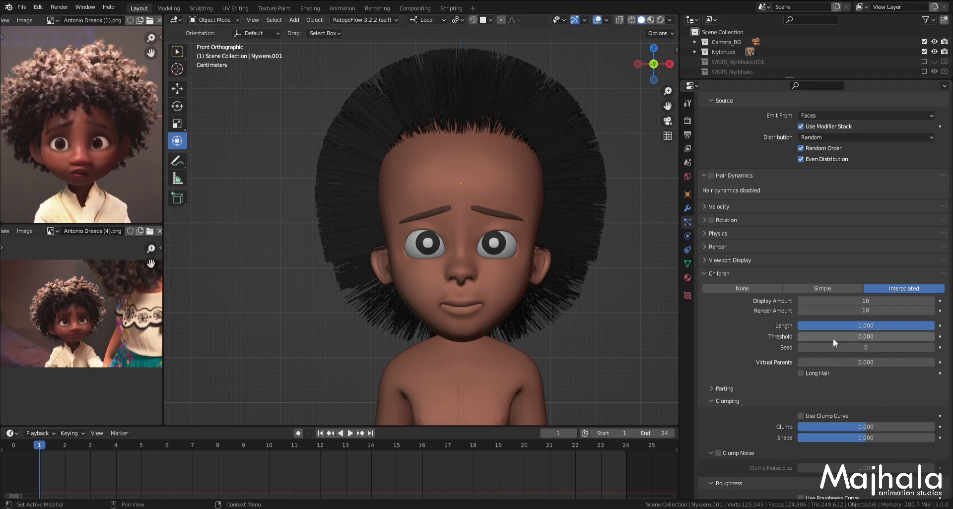
Step: Try a higher children length threshold, check the hair tips up close, and set the threshold to 0.5
drag(834, 338, 889, 337)
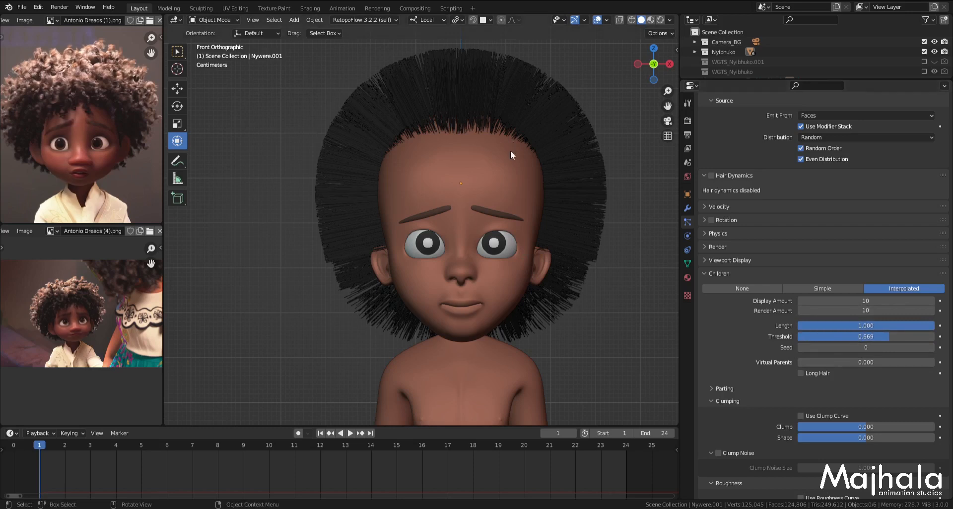
scroll(510, 150, up, 3)
shift+middle_drag(540, 199, 561, 313)
scroll(521, 148, up, 4)
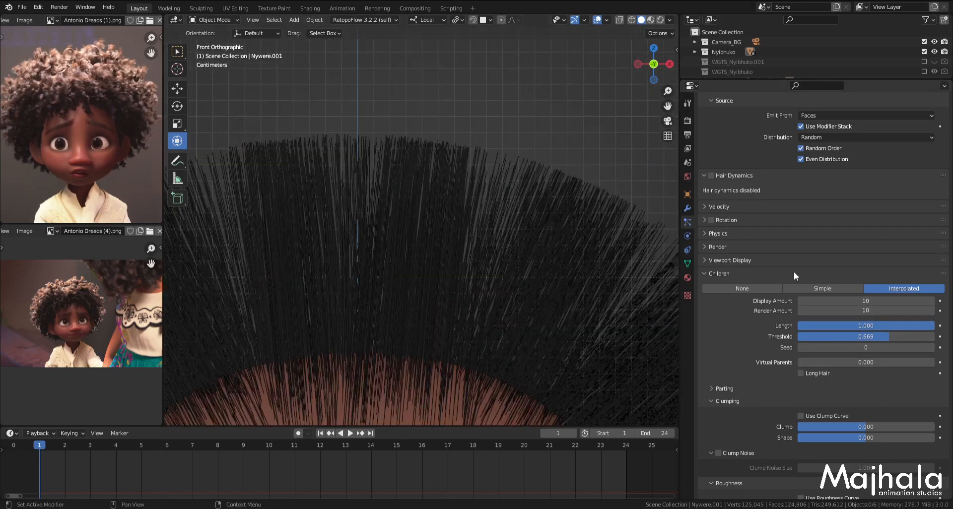
mouse_move(892, 336)
mouse_down()
mouse_move(797, 337)
mouse_move(874, 337)
mouse_up()
click(875, 336)
text(0.5)
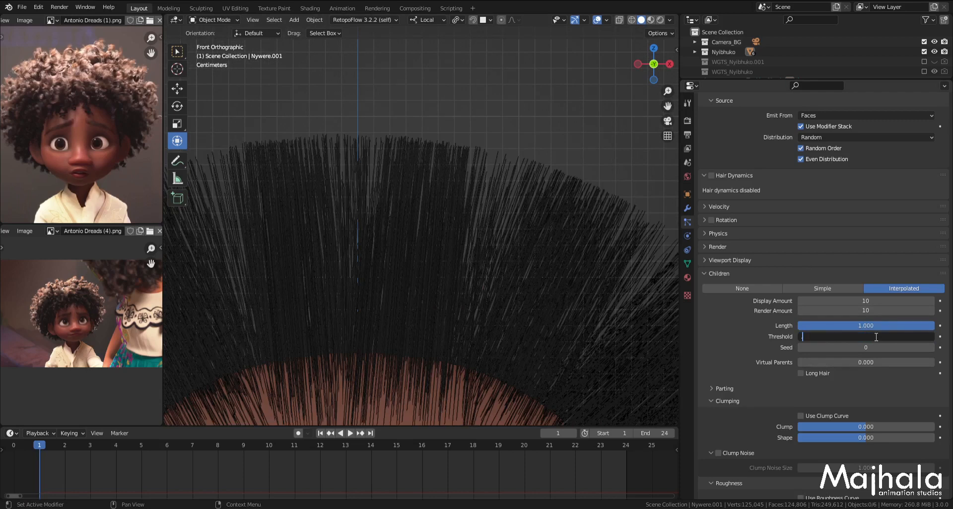
key(Return)
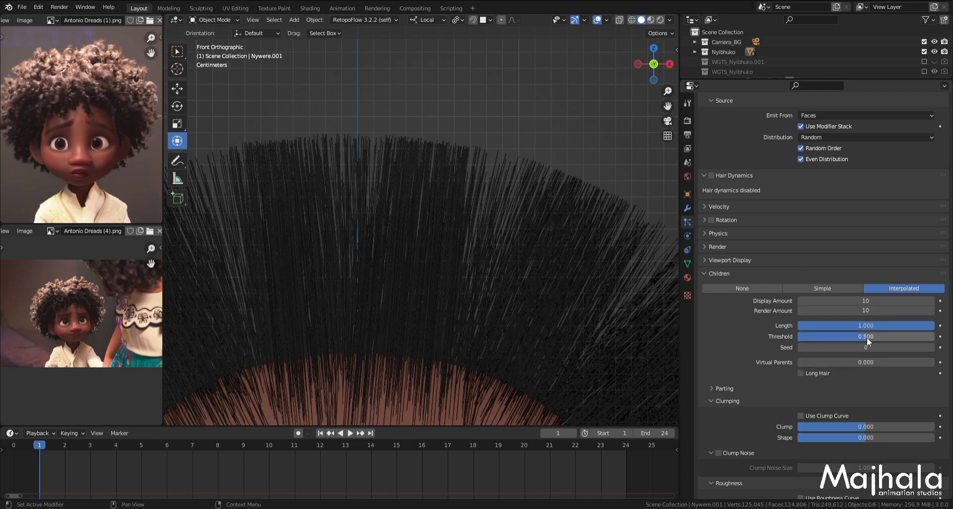
Step: Examine the hair tips at the top of the head up close and mark them with annotation strokes
scroll(496, 268, down, 5)
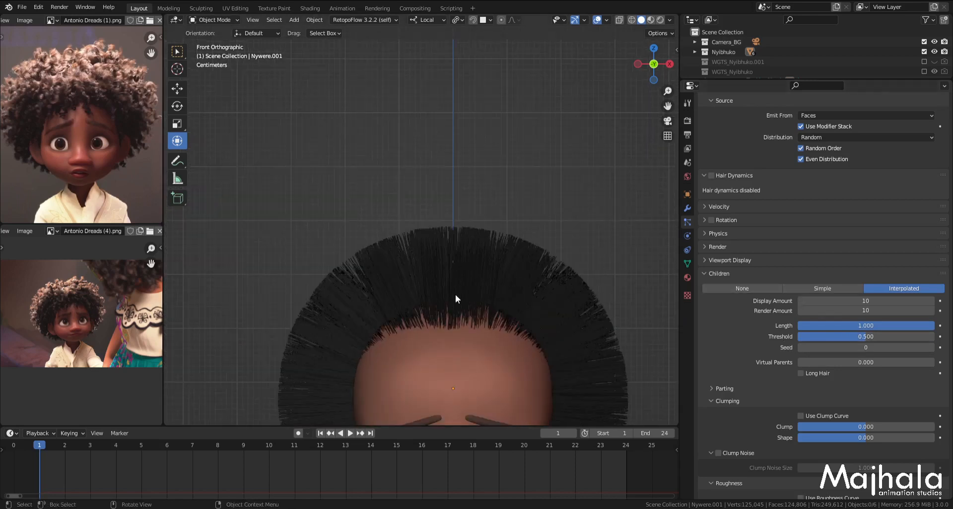
scroll(451, 198, up, 5)
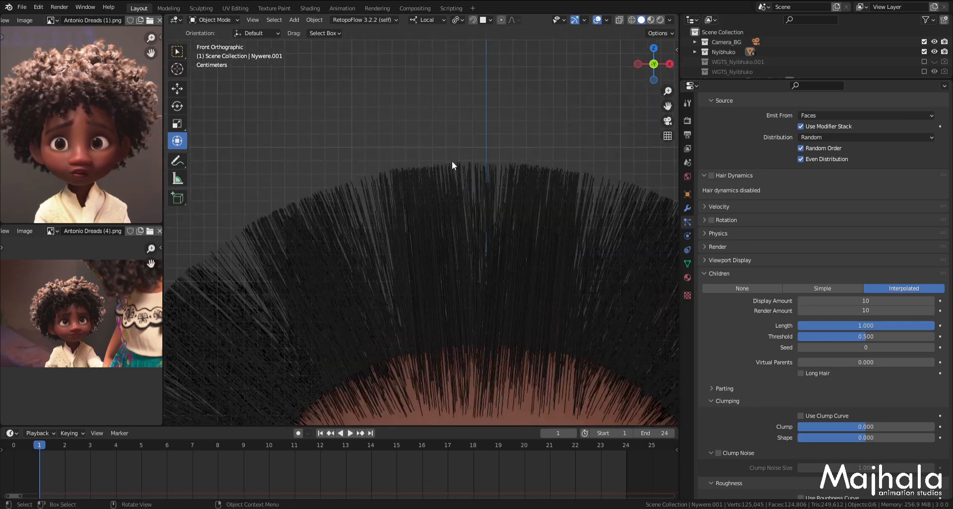
scroll(452, 164, up, 3)
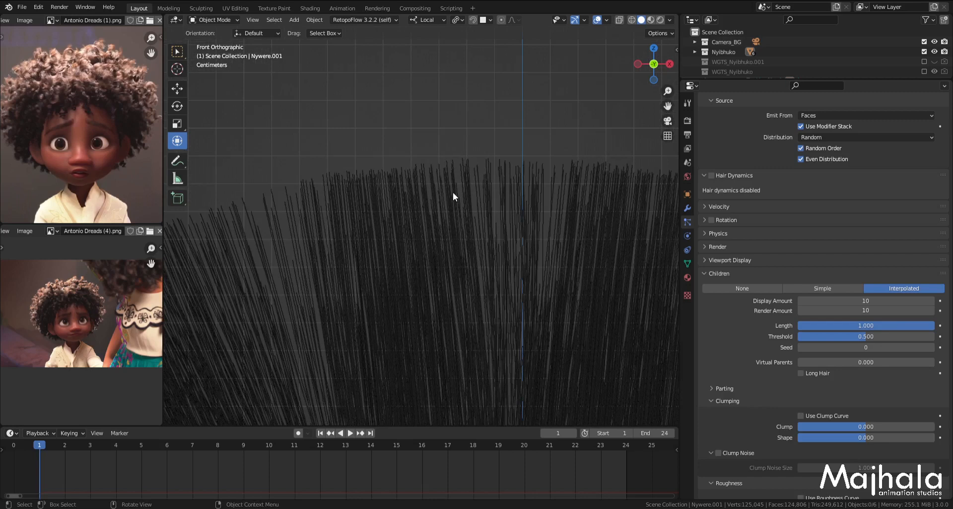
scroll(454, 180, down, 3)
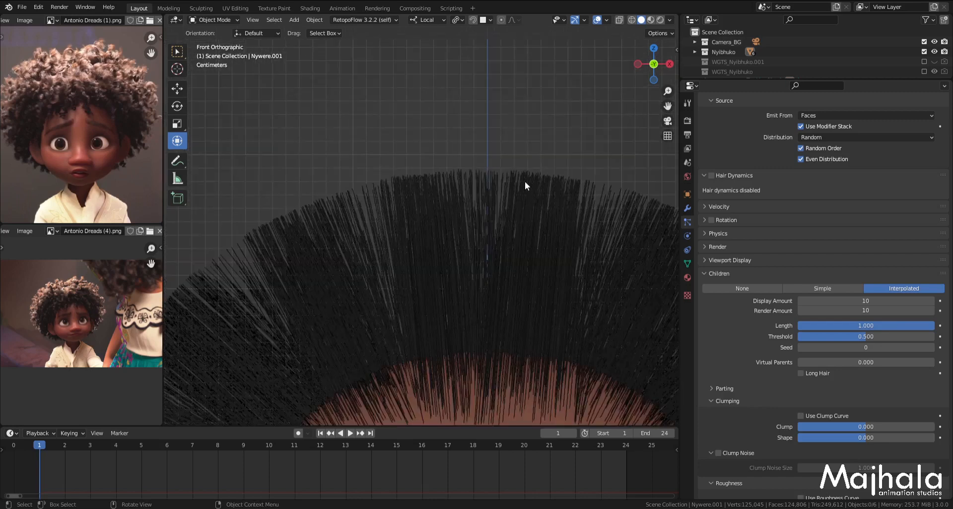
key(n)
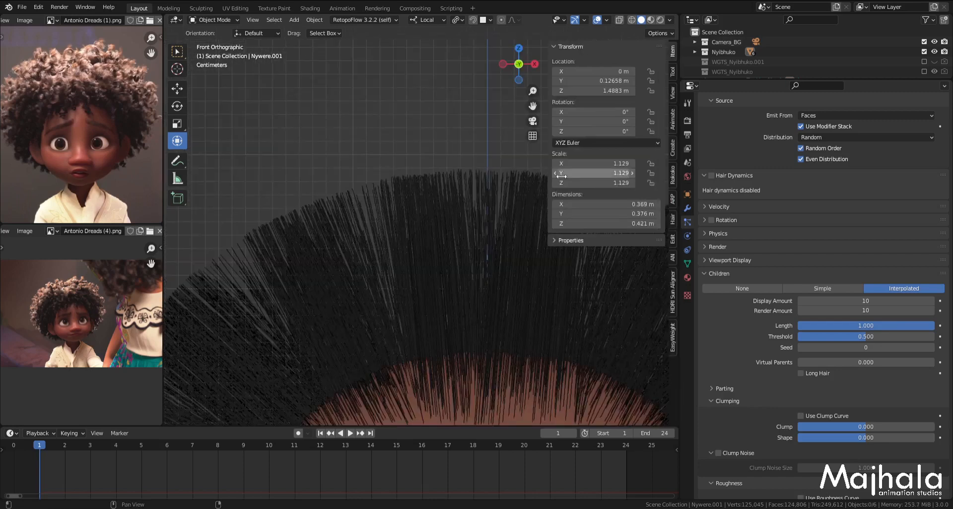
click(672, 96)
click(640, 346)
key(n)
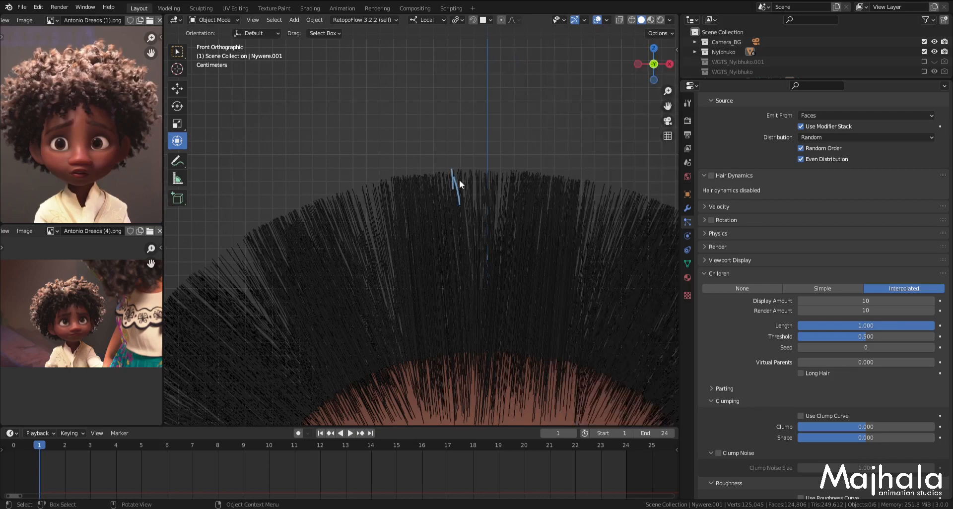
scroll(457, 171, down, 2)
shift+middle_drag(485, 220, 452, 157)
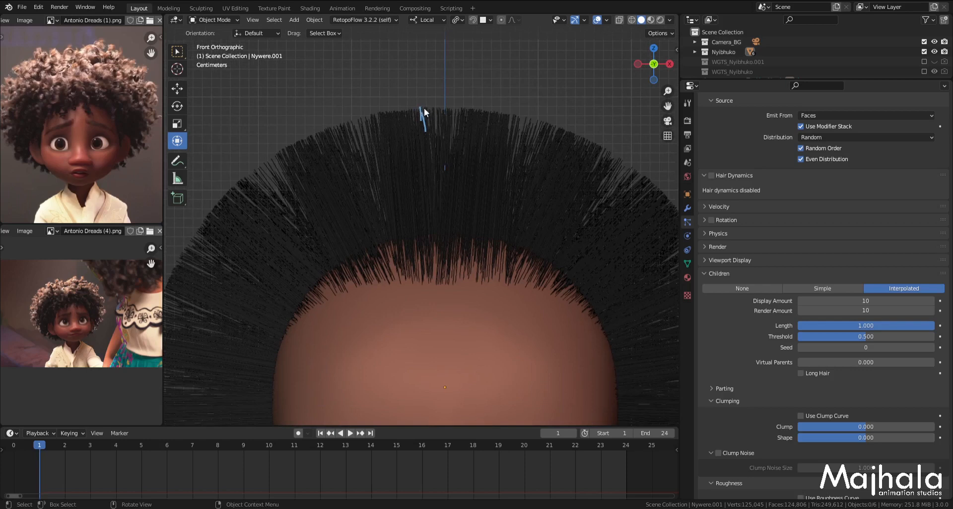
mouse_move(368, 110)
mouse_down()
mouse_move(464, 107)
mouse_move(496, 142)
mouse_up()
drag(504, 104, 505, 154)
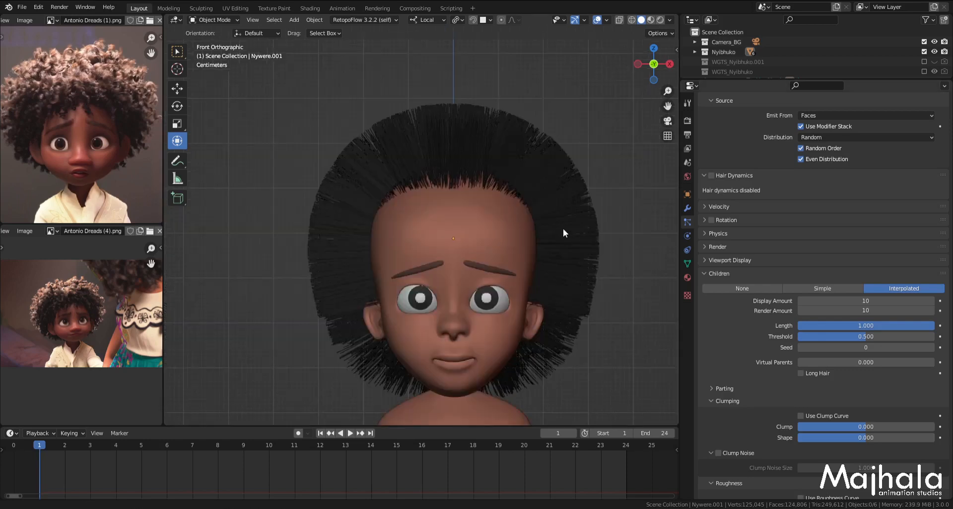
Step: Enable Long Hair for the interpolated children
shift+middle_drag(563, 228, 560, 184)
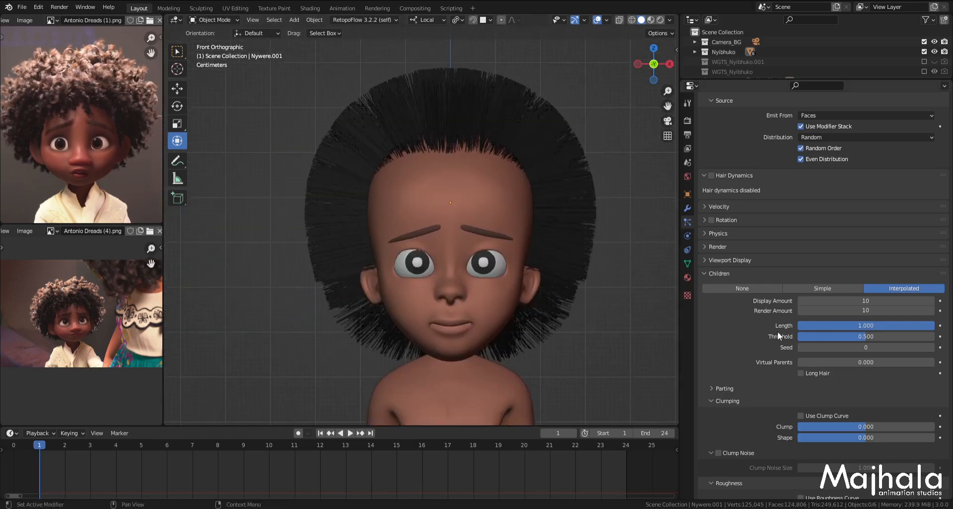
scroll(832, 351, down, 1)
scroll(824, 343, down, 2)
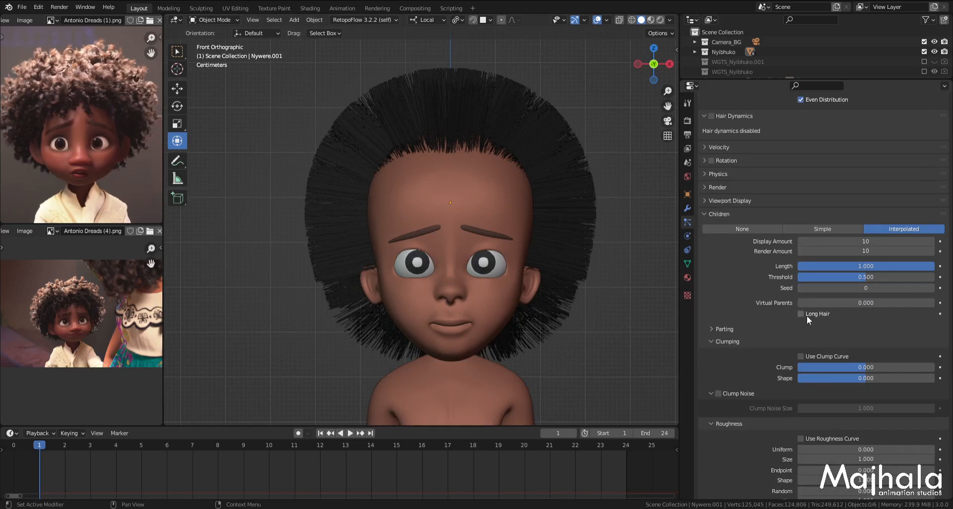
click(800, 313)
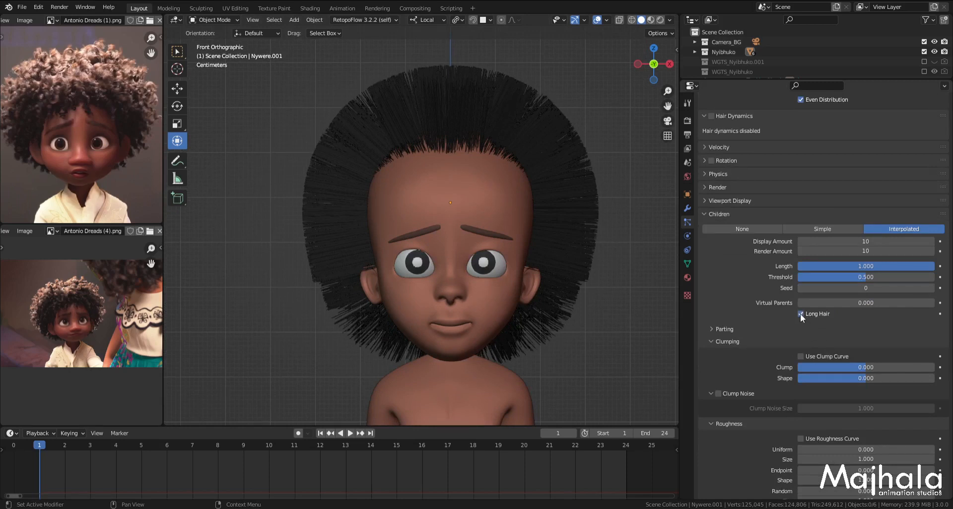
scroll(791, 337, down, 3)
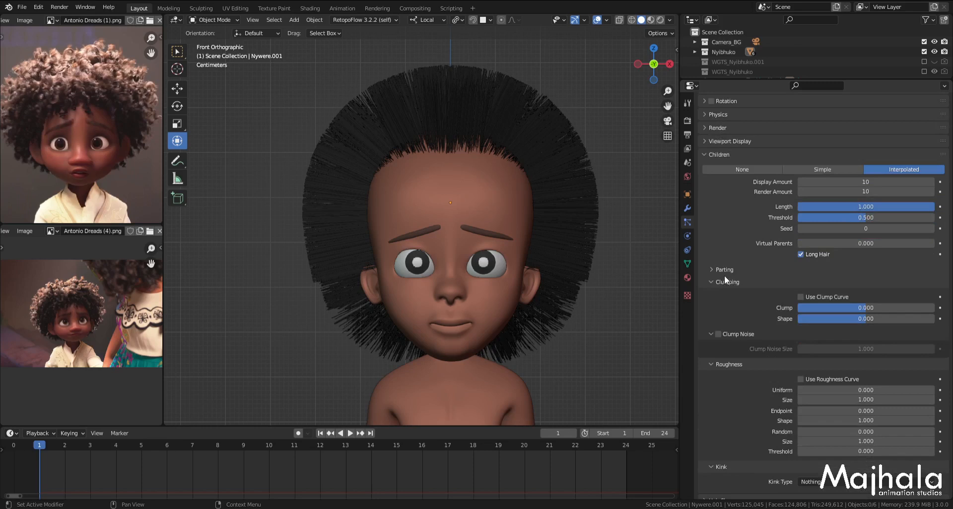
Step: Draw an annotation sketch beside the head of a hair clump that is equally wide at root and tip
scroll(558, 258, down, 2)
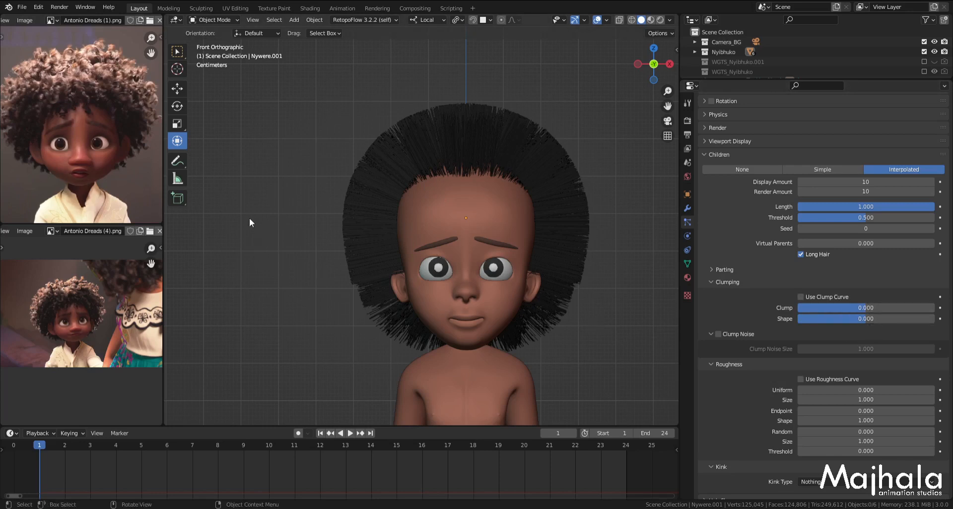
drag(248, 170, 253, 277)
drag(259, 154, 283, 264)
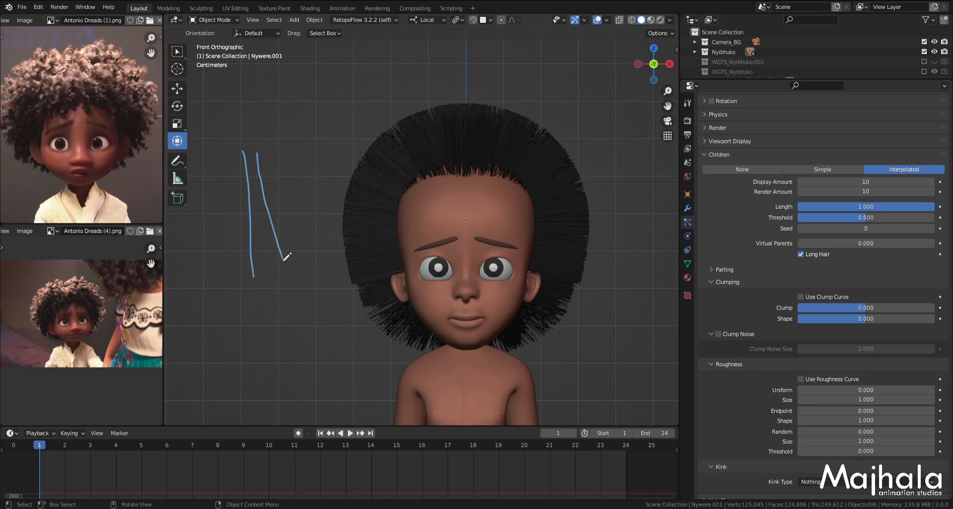
mouse_move(257, 154)
mouse_down()
mouse_move(270, 287)
mouse_move(247, 154)
mouse_move(257, 296)
mouse_up()
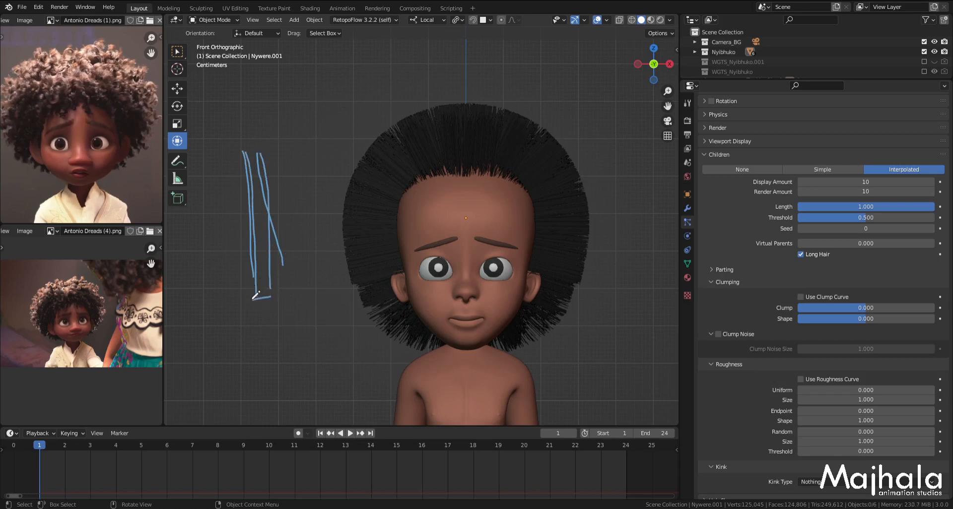
drag(255, 296, 267, 297)
mouse_move(247, 146)
mouse_down()
mouse_move(270, 146)
mouse_move(260, 148)
mouse_up()
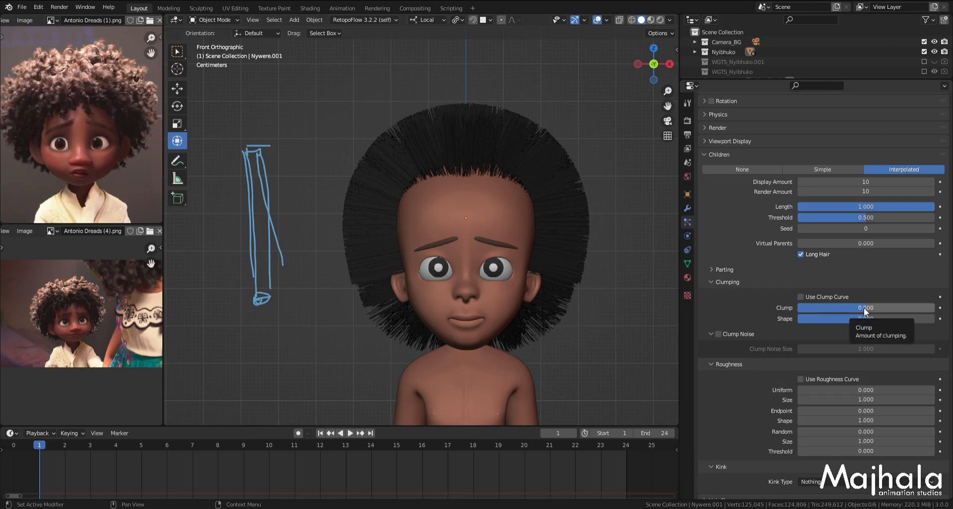
Step: Set the children's clump to 1 and draw a second annotation sketch of strands narrowing to a pointed tip
drag(864, 305, 933, 308)
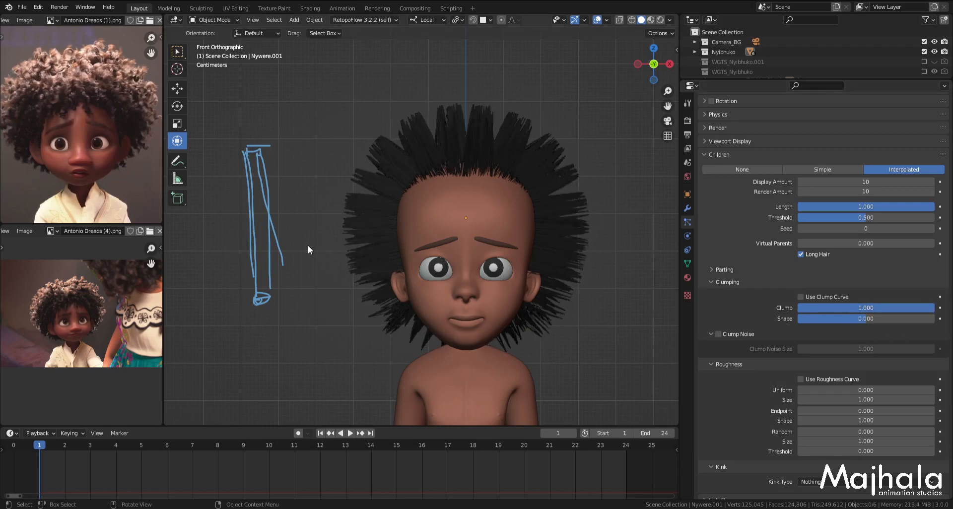
drag(329, 145, 324, 291)
mouse_move(332, 147)
mouse_down()
mouse_move(349, 300)
mouse_move(313, 302)
mouse_move(350, 282)
mouse_move(349, 303)
mouse_move(327, 305)
mouse_move(330, 298)
mouse_up()
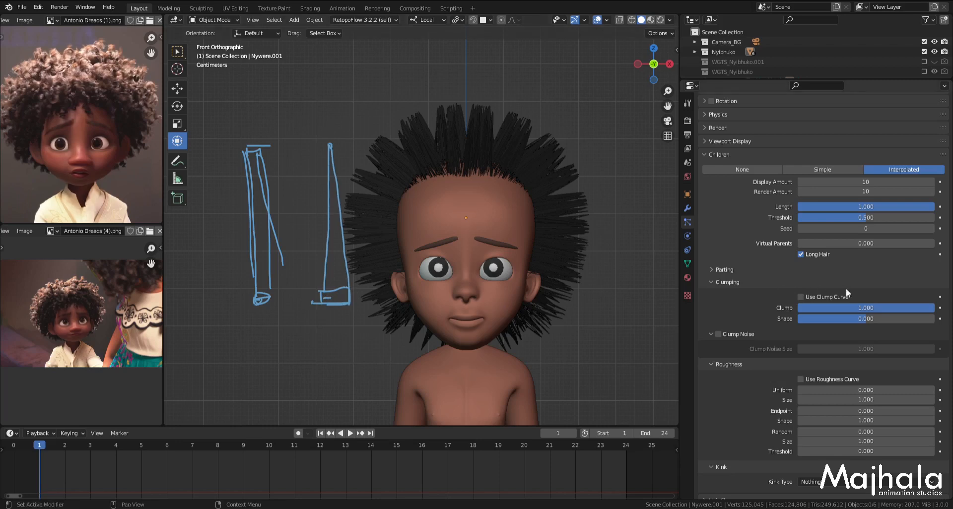
Step: Set the children's clump to -1 and draw a third annotation sketch of a clump with a wide tip and pointed root
drag(925, 308, 797, 309)
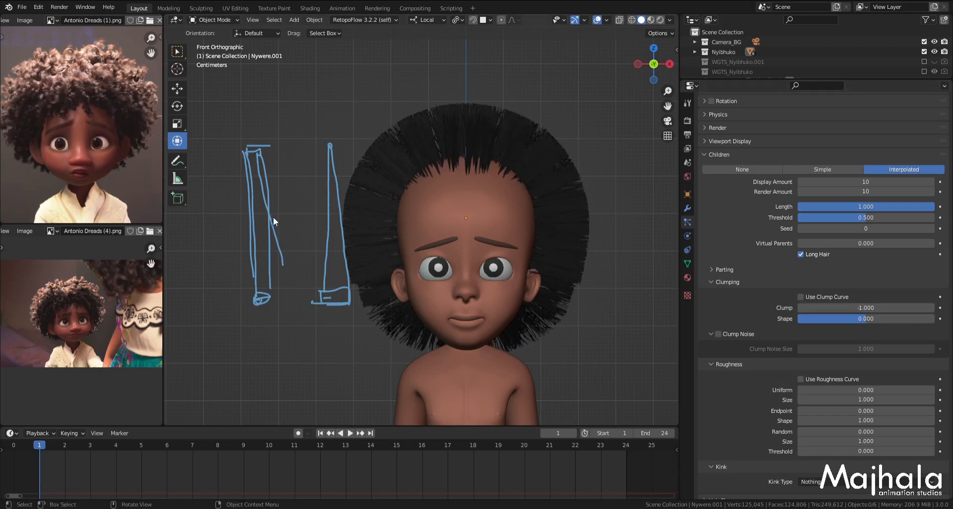
shift+middle_drag(370, 222, 333, 222)
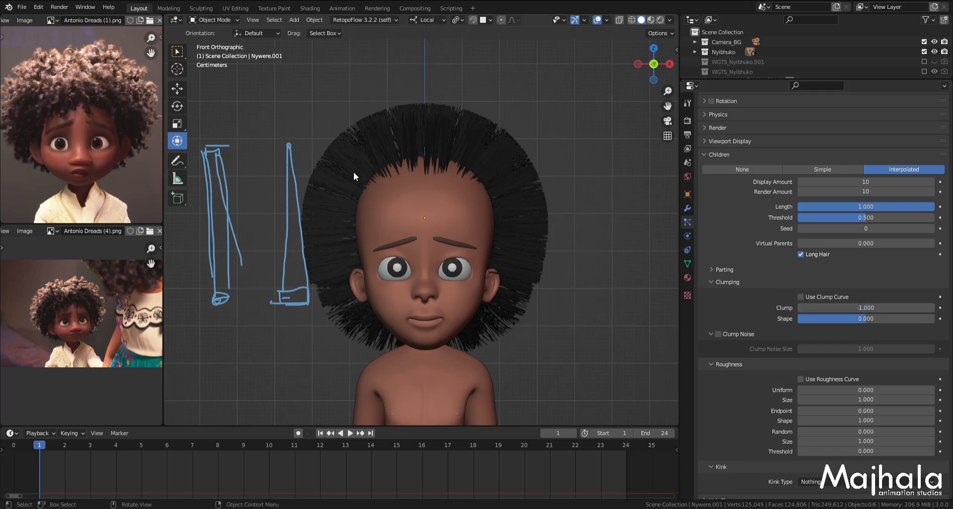
mouse_move(357, 143)
mouse_down()
mouse_move(392, 140)
mouse_move(393, 153)
mouse_up()
drag(388, 291, 388, 295)
drag(357, 143, 390, 307)
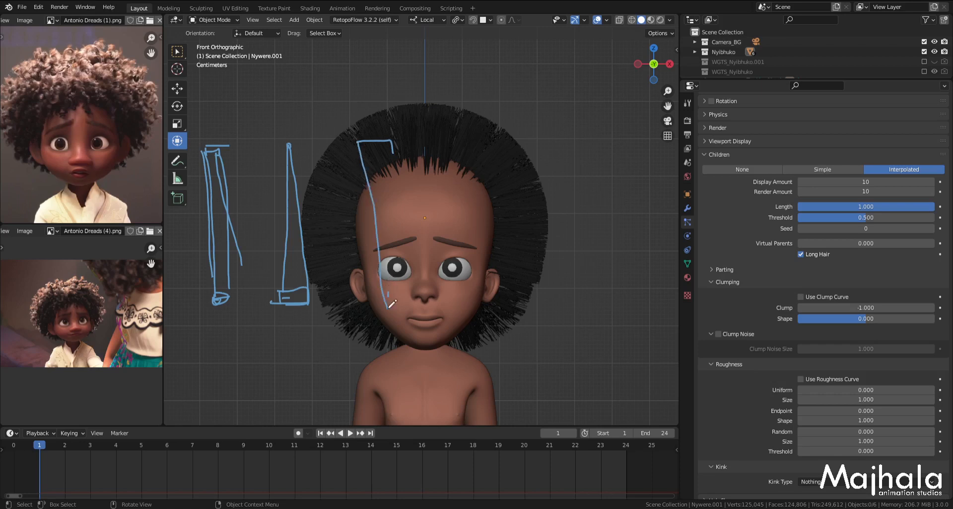
drag(393, 153, 388, 310)
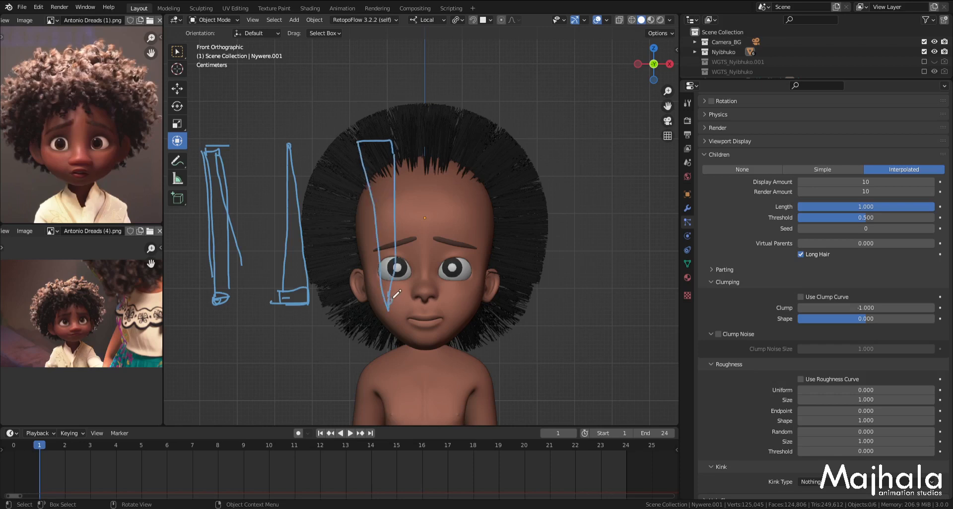
Step: Label the three clump sketches 0, 1 and -1 with annotation strokes above them
scroll(464, 246, down, 2)
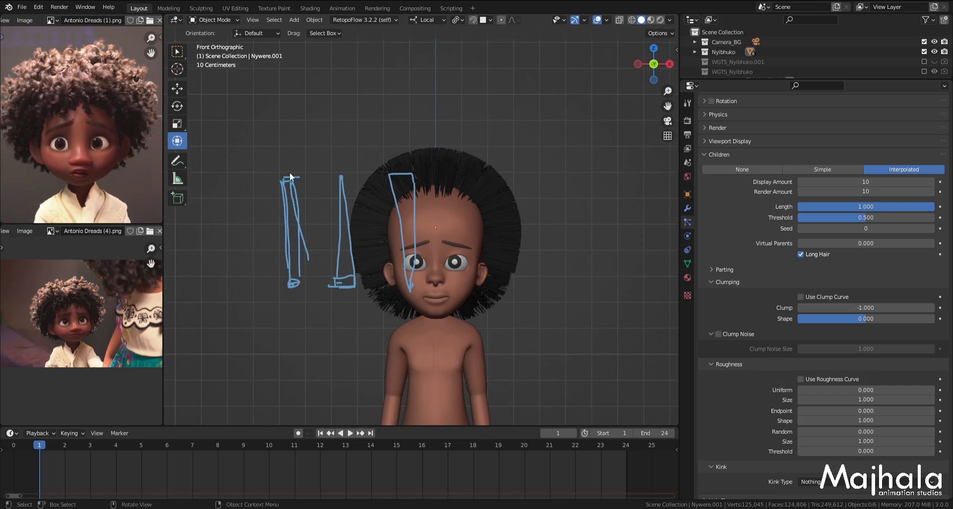
drag(288, 148, 294, 148)
drag(337, 145, 337, 159)
scroll(385, 160, up, 1)
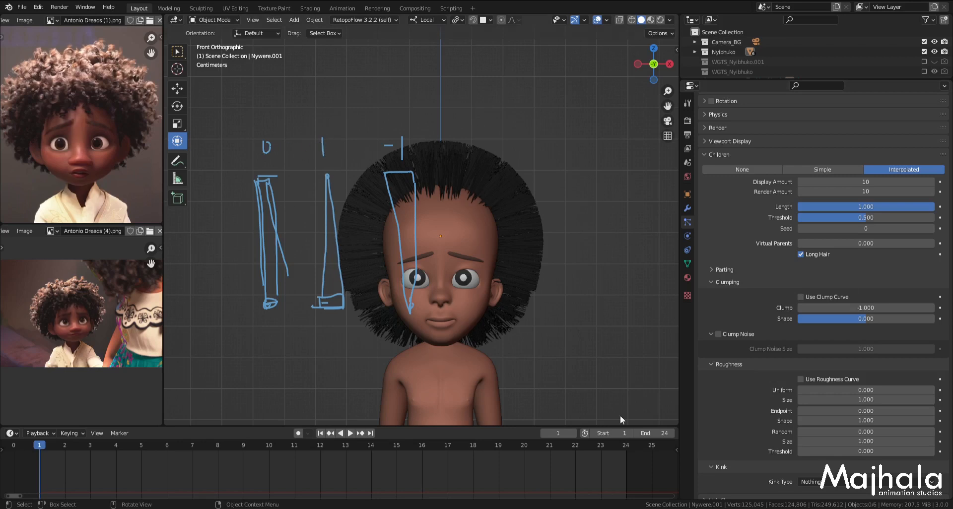
Step: Try the children's clump at its maximum of 1, then set it to 0.35
drag(851, 308, 935, 308)
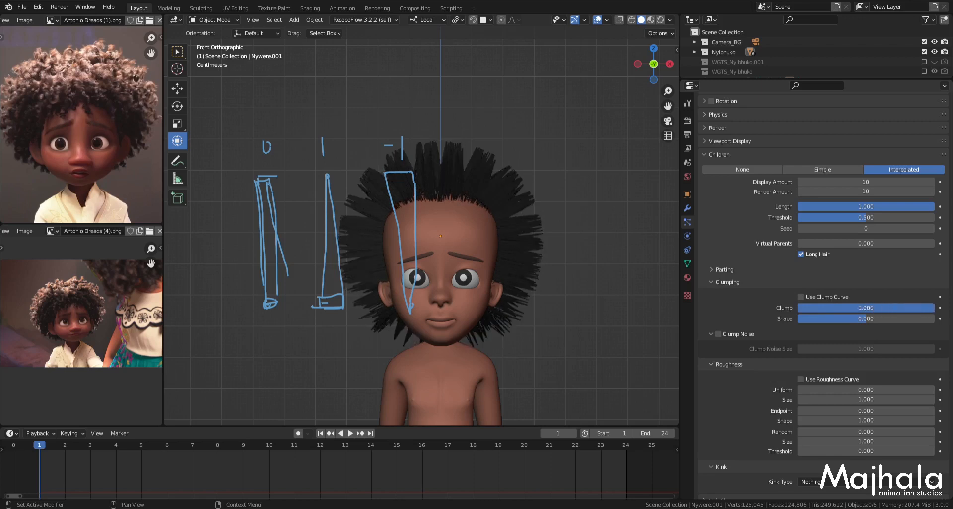
drag(934, 308, 889, 307)
click(889, 307)
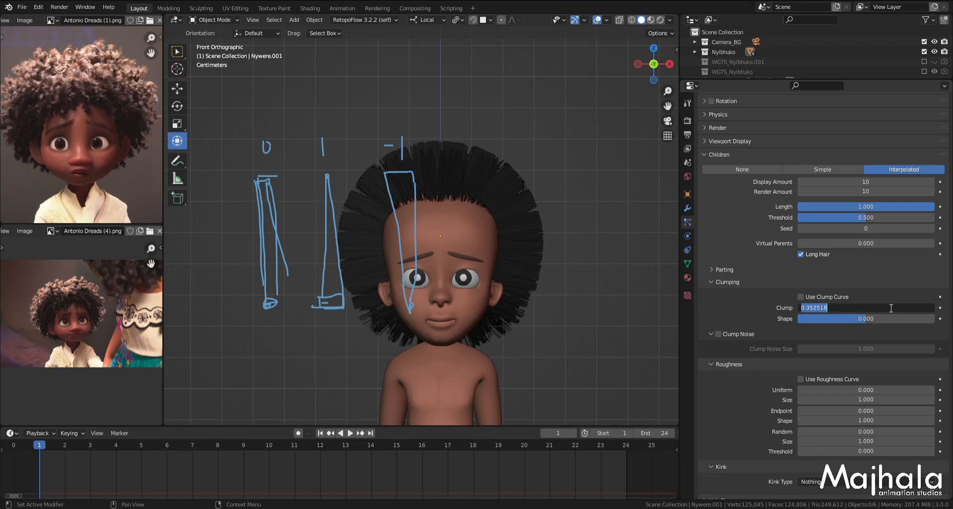
text(1)
key(Return)
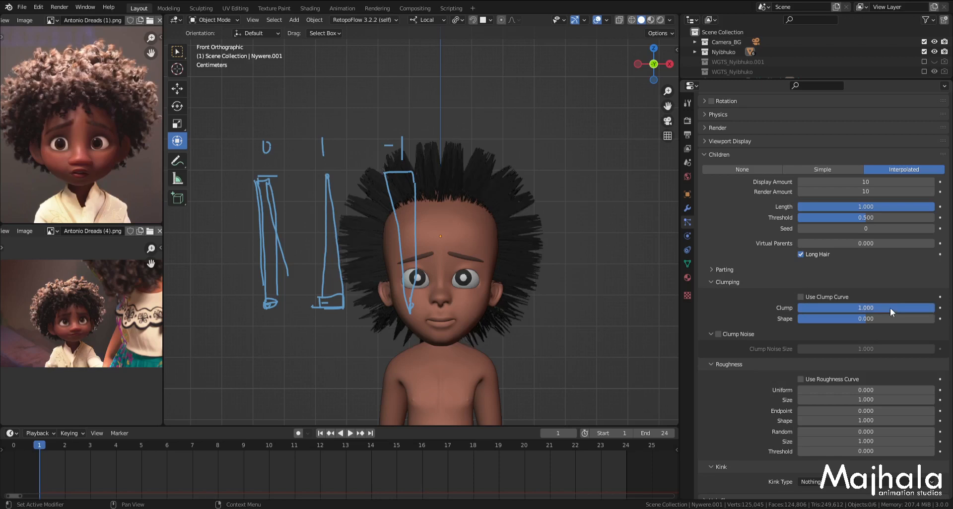
click(889, 308)
text(.35)
key(Return)
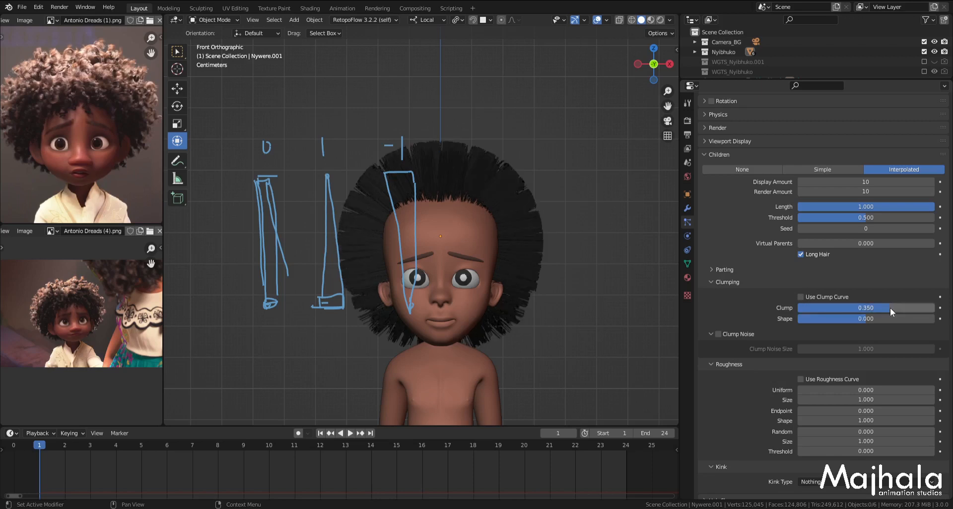
Step: Erase the three clump annotation sketches and their number labels beside the head
key(c)
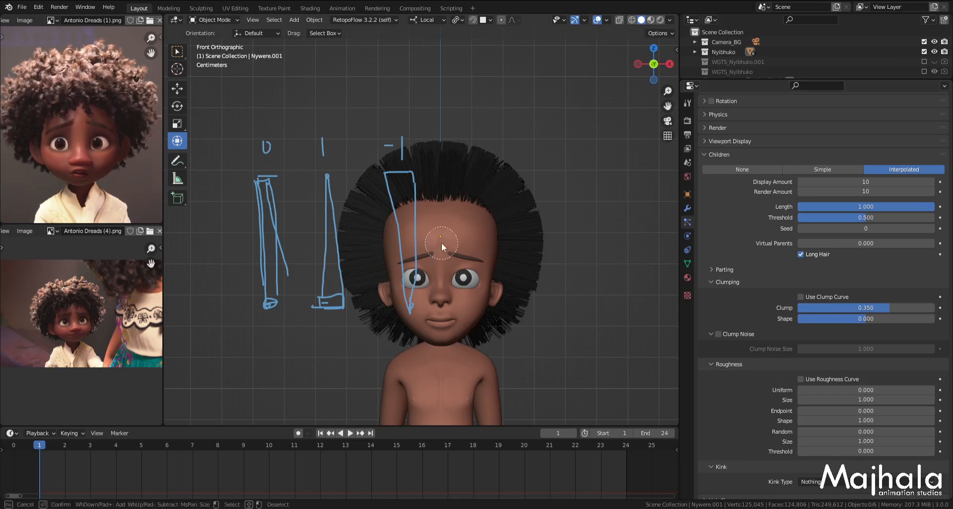
key(Escape)
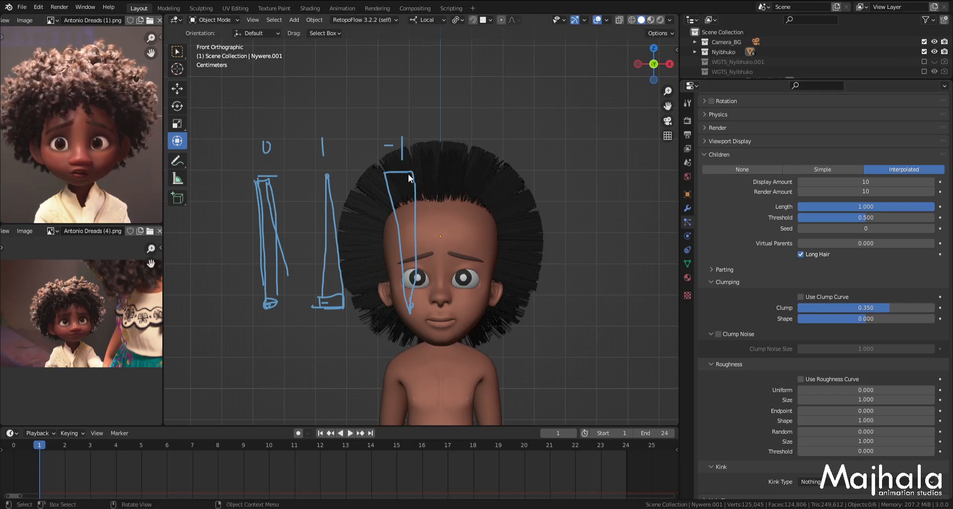
mouse_move(408, 173)
right_down()
mouse_move(378, 172)
mouse_move(387, 140)
mouse_move(411, 164)
mouse_move(393, 304)
mouse_move(416, 303)
right_up()
mouse_move(376, 160)
right_down()
mouse_move(336, 187)
mouse_move(344, 213)
mouse_move(303, 308)
mouse_move(262, 234)
mouse_move(245, 228)
mouse_move(278, 148)
right_up()
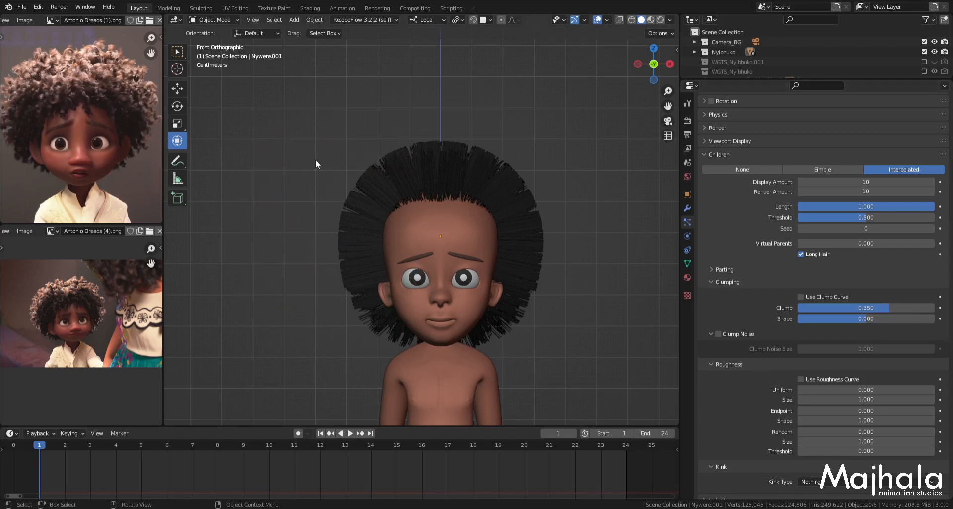
Step: Try the children's clump shape at 0.999 and -0.999, checking the hair up close, and reset it to 0
scroll(871, 336, down, 2)
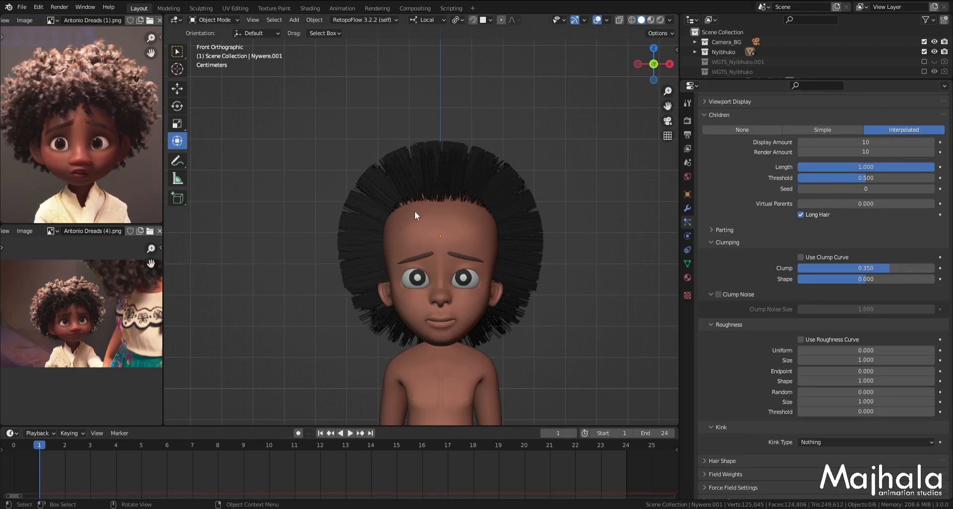
scroll(468, 207, up, 2)
drag(870, 287, 891, 279)
drag(908, 279, 927, 279)
scroll(303, 159, up, 2)
scroll(338, 129, up, 4)
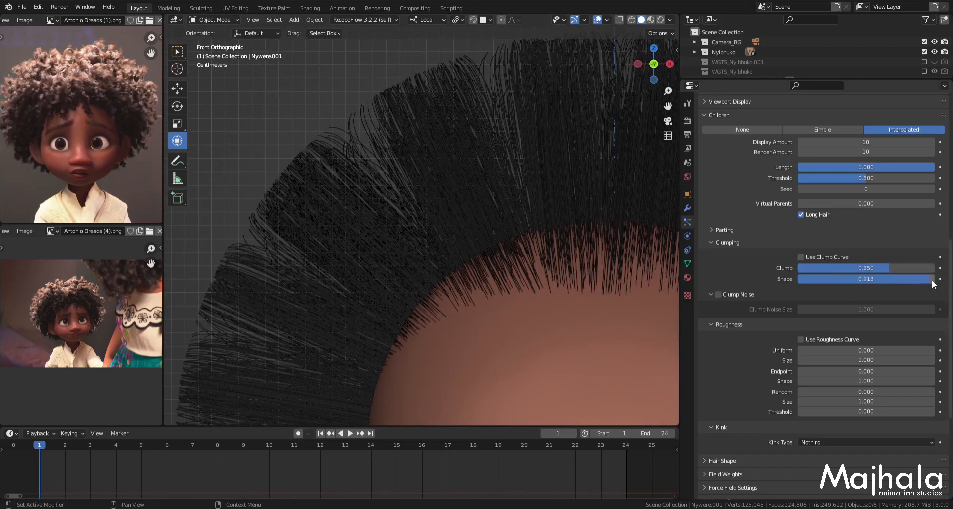
drag(927, 279, 931, 283)
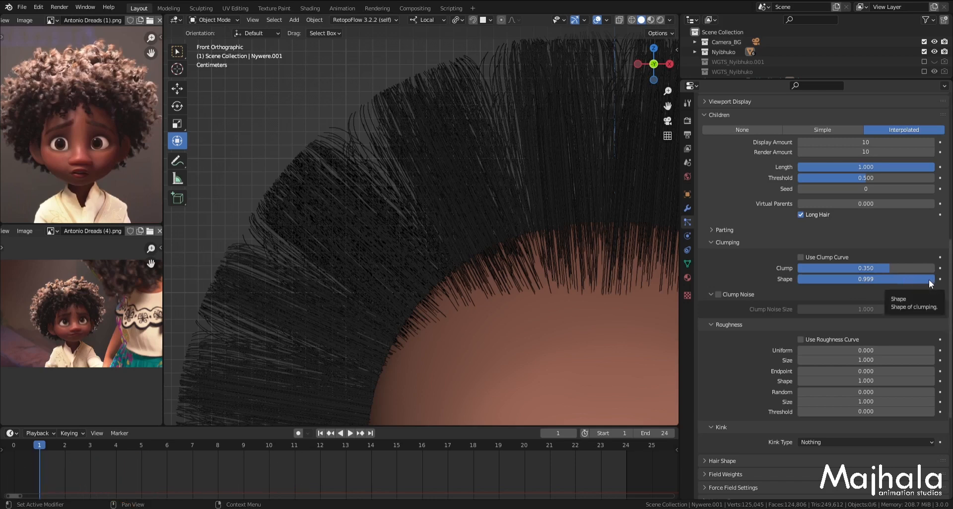
drag(928, 279, 798, 279)
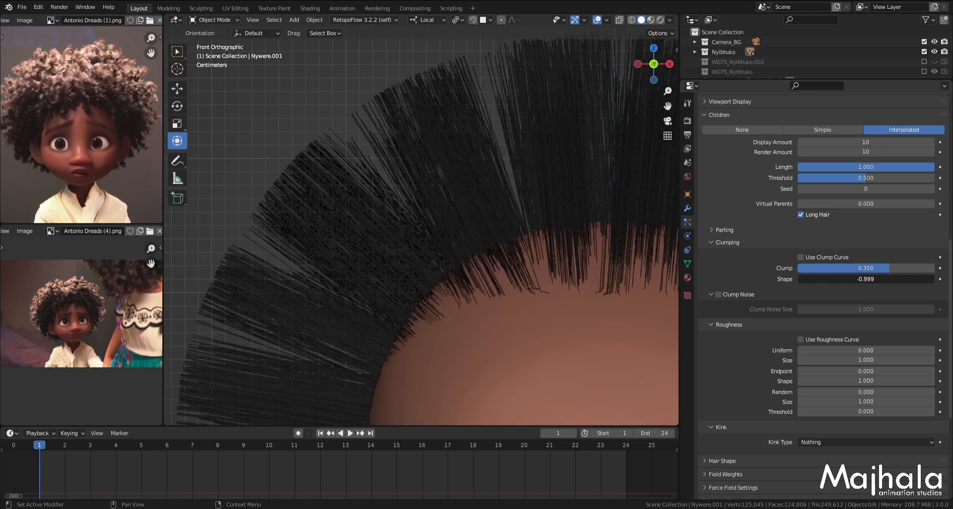
click(846, 278)
text(0)
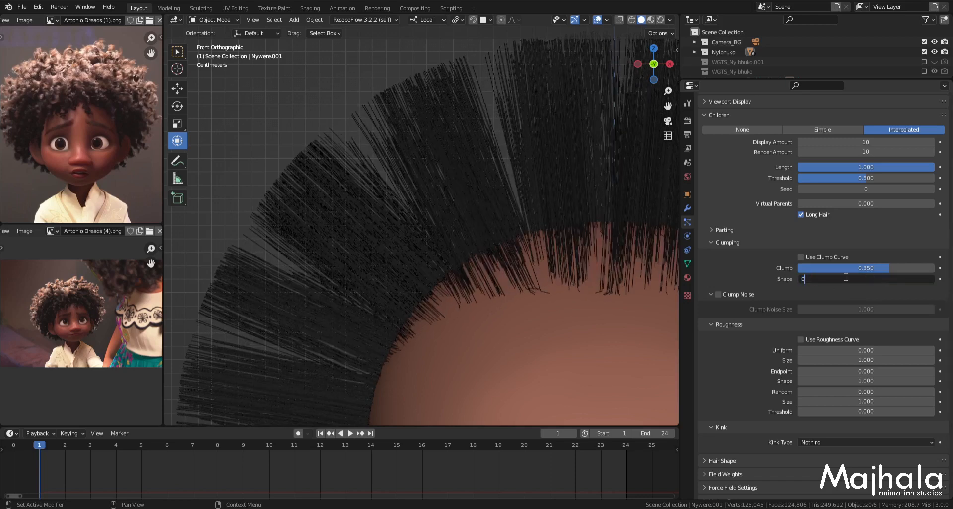
key(Return)
Step: Draw a rectangular annotation outline beside the head, then set the clump shape to 0.999 and draw a second outline with a rounded upper end
key(KP_Decimal)
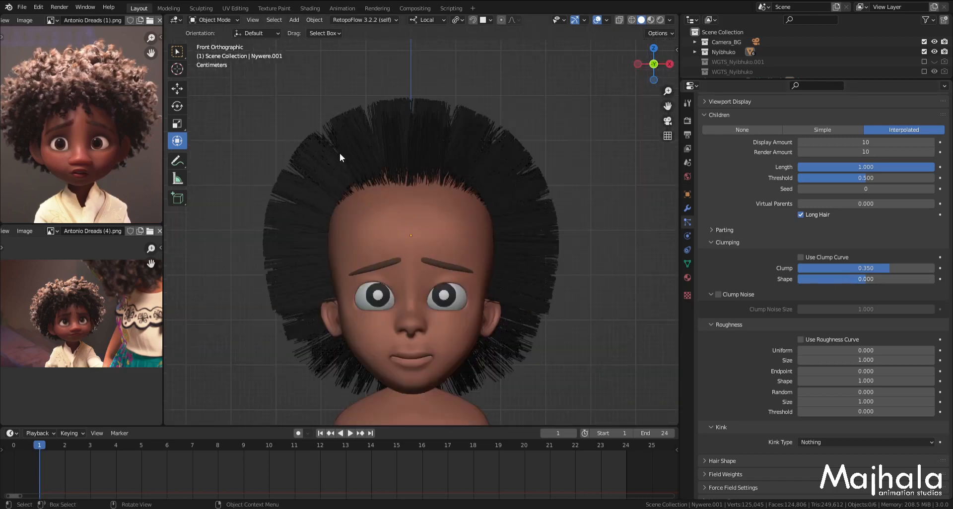
shift+middle_drag(340, 160, 384, 167)
scroll(354, 217, up, 1)
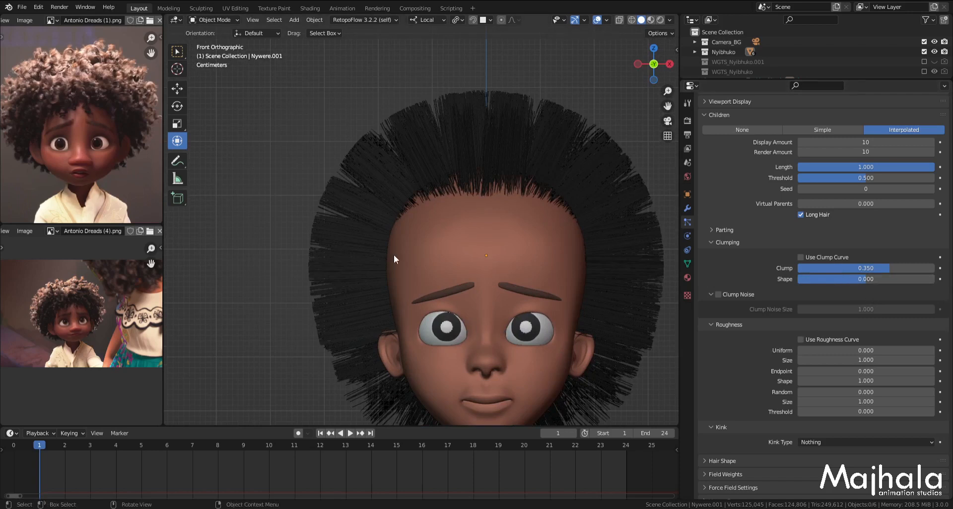
scroll(243, 237, up, 2)
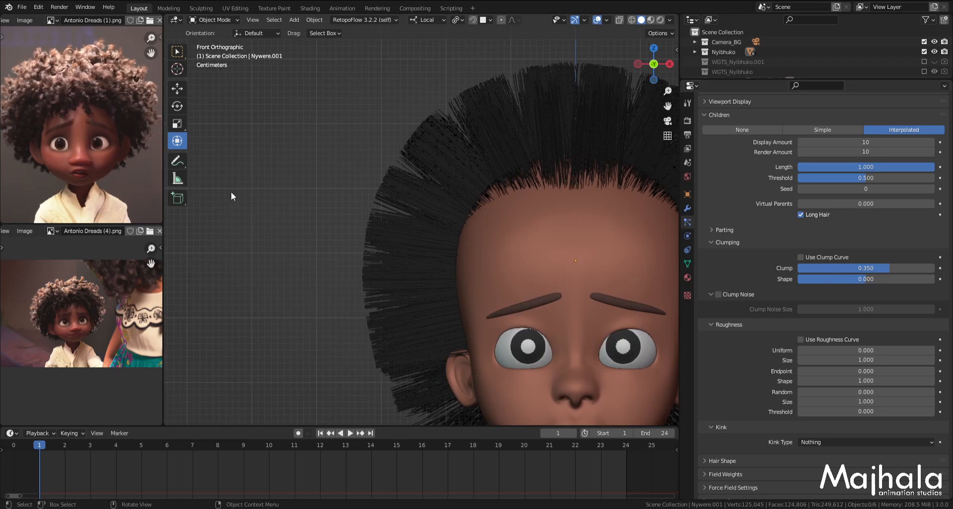
shift+middle_drag(413, 256, 399, 229)
mouse_move(223, 173)
mouse_down()
mouse_move(226, 286)
mouse_move(224, 185)
mouse_move(249, 173)
mouse_move(261, 180)
mouse_move(260, 289)
mouse_move(226, 289)
mouse_up()
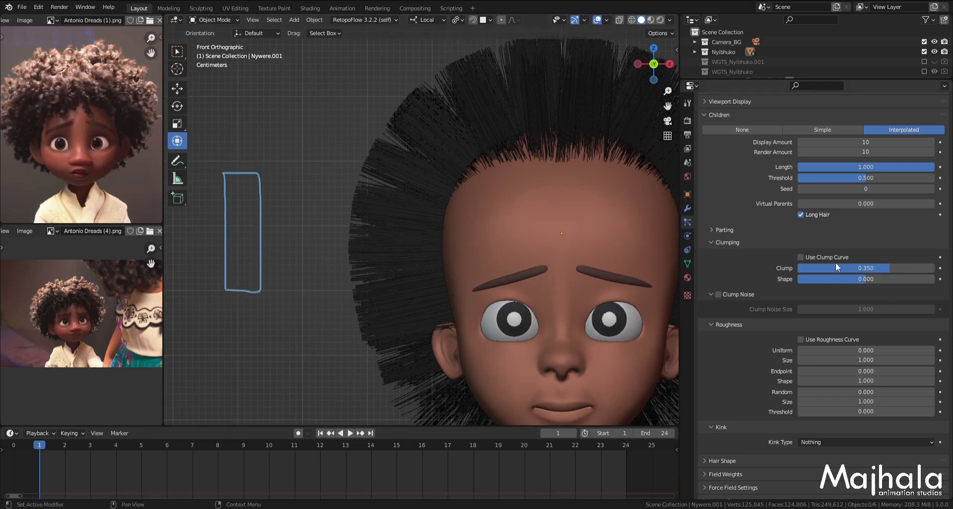
drag(861, 279, 917, 282)
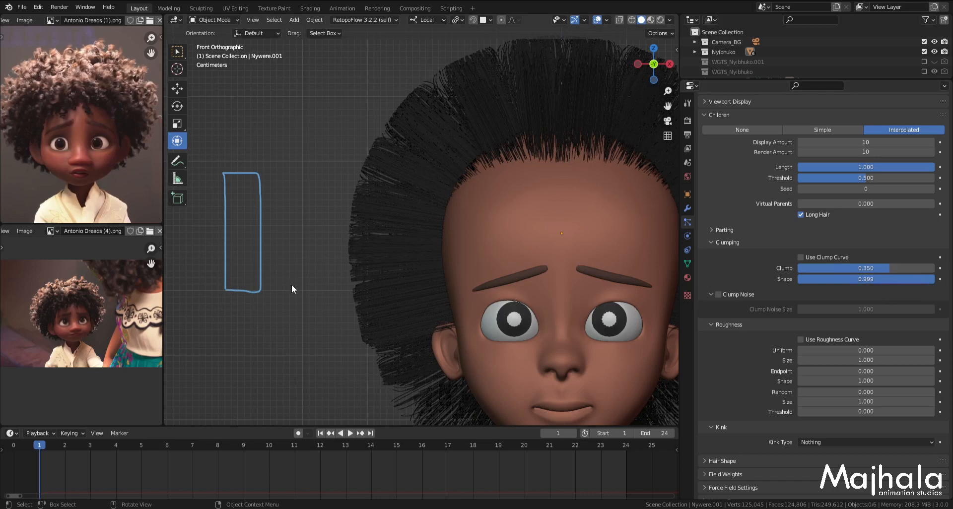
mouse_move(291, 287)
mouse_down()
mouse_move(295, 183)
mouse_move(314, 167)
mouse_move(335, 206)
mouse_move(338, 287)
mouse_move(295, 288)
mouse_up()
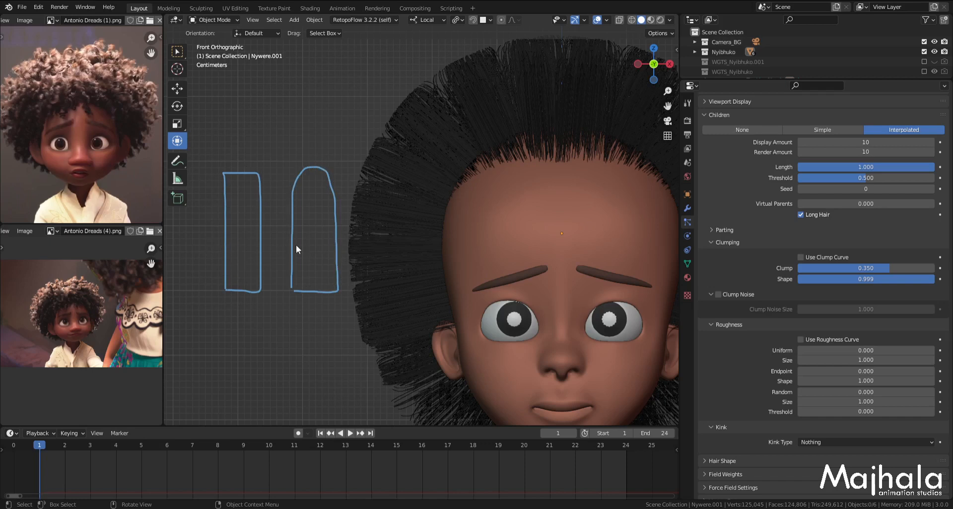
Step: Set the clump shape to -0.999, draw a third outline with a rounded lower end, and label the outlines 0, 1 and -1
drag(927, 279, 797, 279)
shift+middle_drag(377, 237, 365, 231)
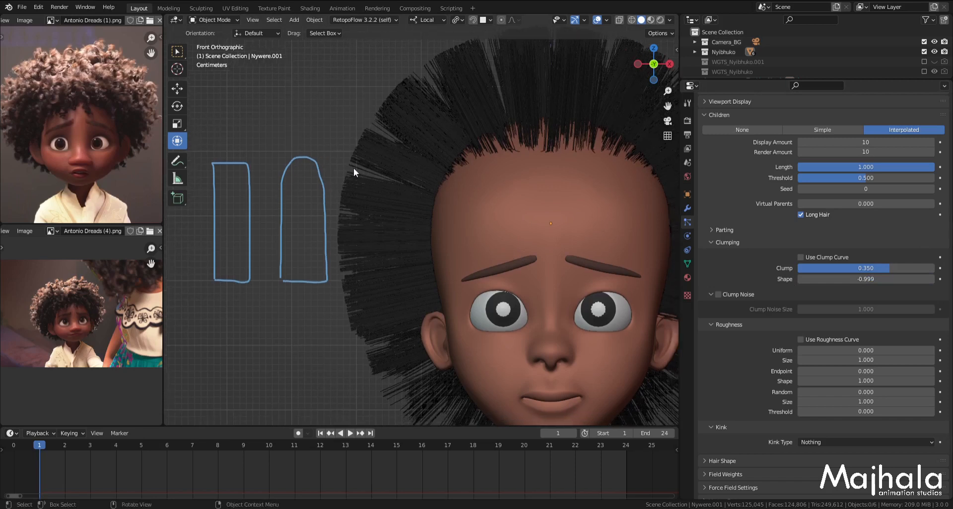
key(d)
mouse_move(351, 158)
mouse_down()
mouse_move(404, 158)
mouse_move(354, 226)
mouse_move(371, 281)
mouse_move(405, 271)
mouse_move(406, 157)
mouse_up()
drag(228, 127, 236, 127)
drag(298, 130, 299, 144)
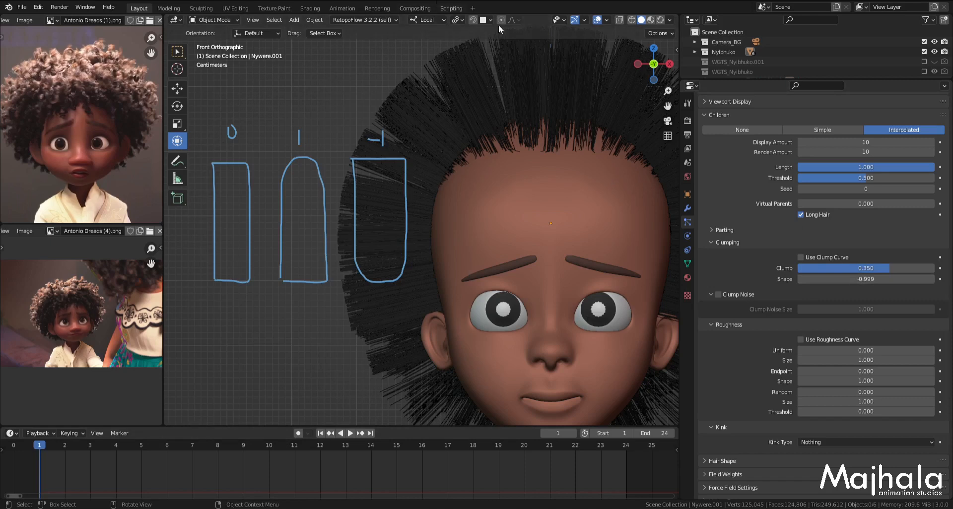
Step: Set the children's clump shape to 0.25
drag(865, 279, 942, 279)
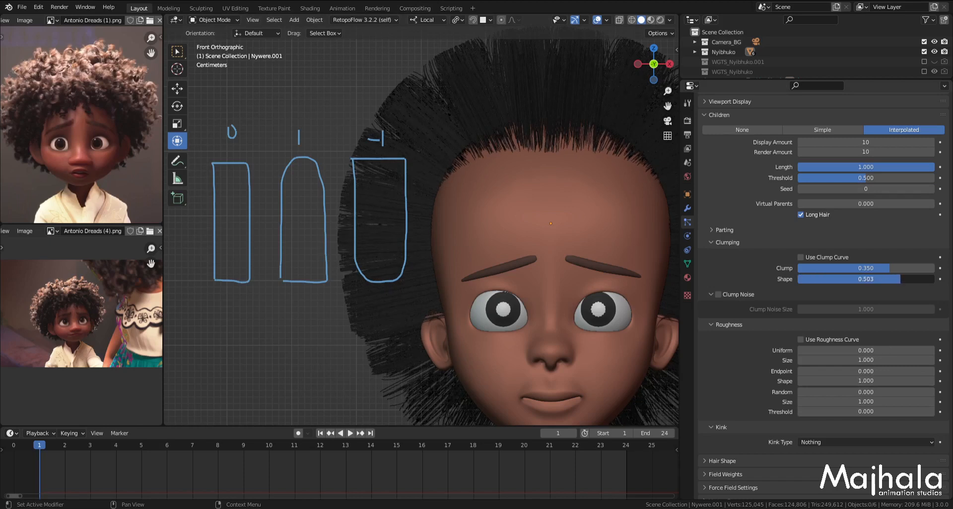
drag(900, 279, 885, 279)
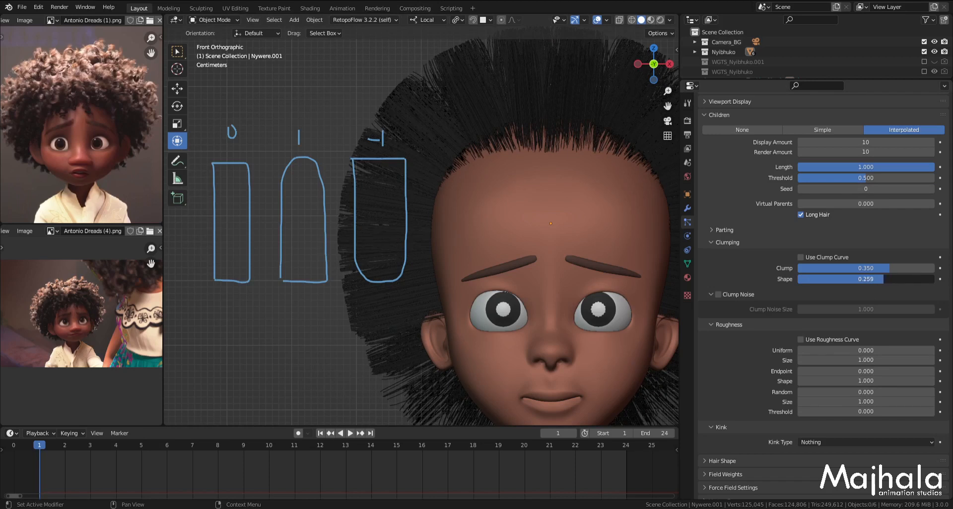
click(881, 279)
text(25)
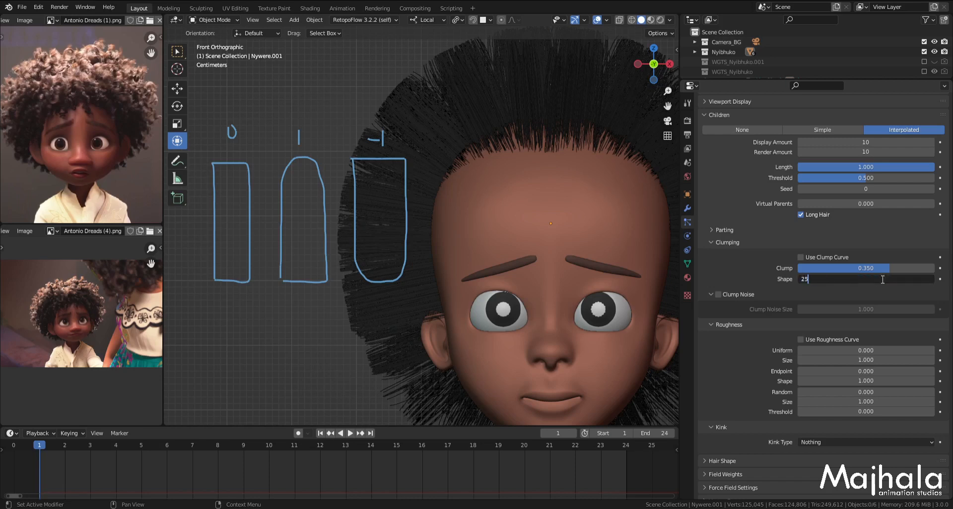
key(BackSpace)
key(BackSpace)
text(.25)
key(Return)
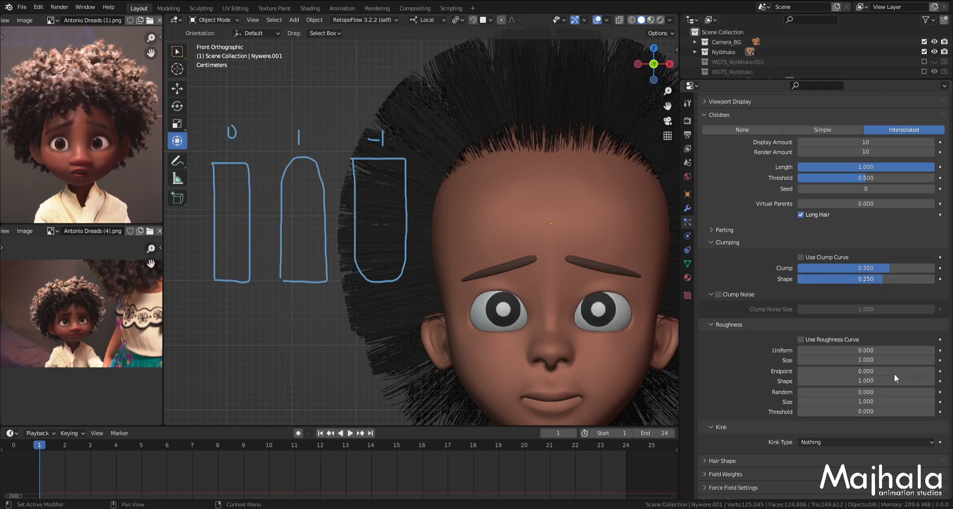
Step: Erase the three clump shape outlines and their labels beside the head
scroll(824, 324, down, 2)
scroll(483, 201, down, 3)
scroll(503, 222, up, 3)
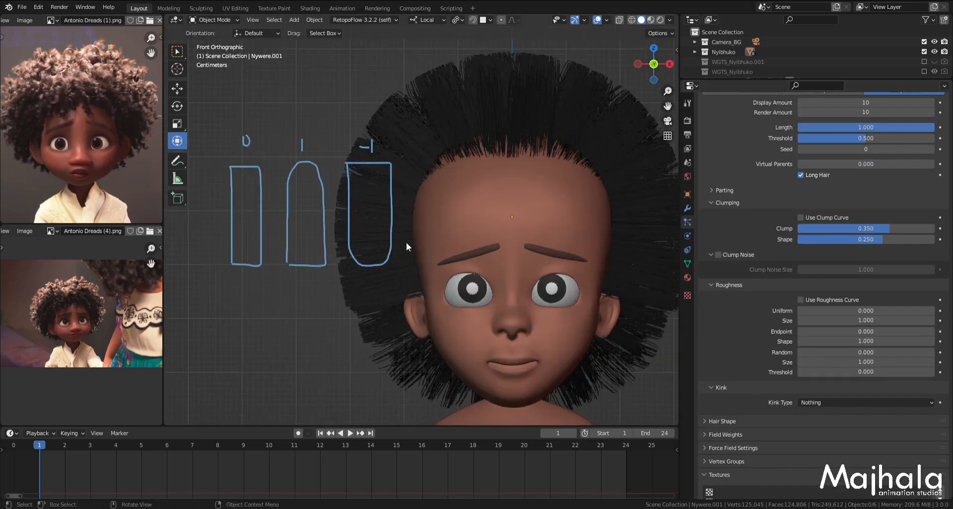
mouse_move(399, 262)
right_down()
mouse_move(381, 164)
mouse_move(349, 171)
mouse_move(366, 265)
mouse_move(280, 262)
mouse_move(294, 189)
mouse_move(322, 142)
mouse_move(320, 262)
mouse_move(237, 259)
mouse_move(254, 259)
mouse_move(228, 185)
mouse_move(253, 147)
mouse_move(257, 258)
right_up()
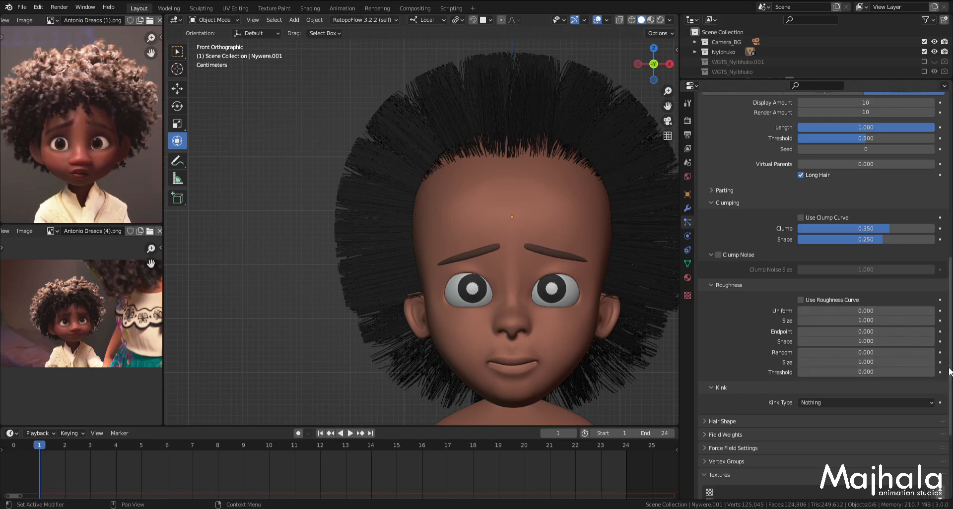
Step: Set the children's endpoint roughness to 0.001
scroll(478, 214, up, 2)
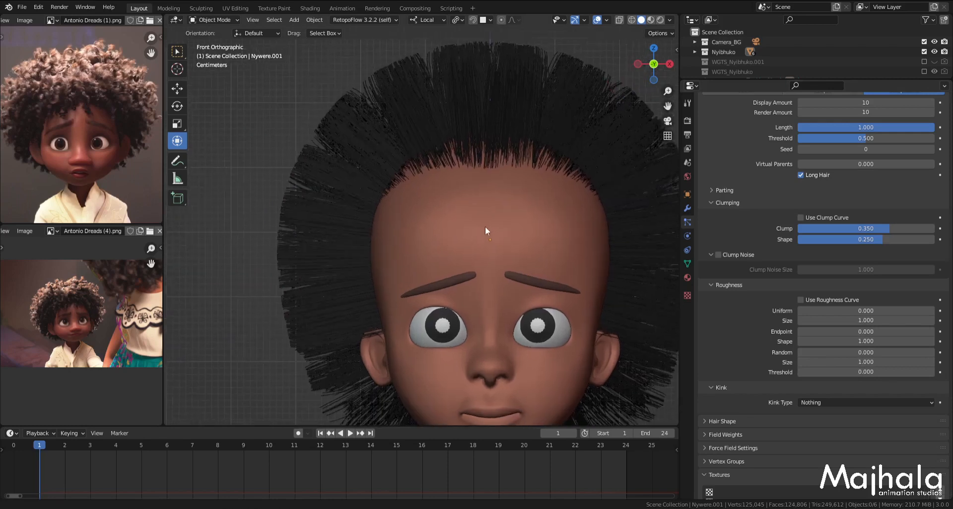
shift+middle_drag(486, 227, 480, 230)
shift+middle_drag(523, 89, 516, 112)
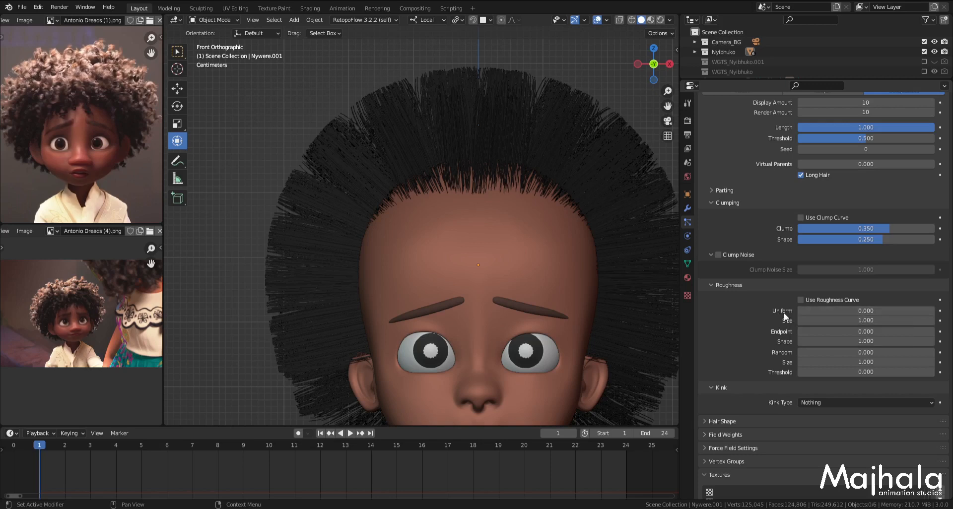
mouse_move(814, 311)
mouse_down()
mouse_move(873, 311)
mouse_move(812, 311)
mouse_up()
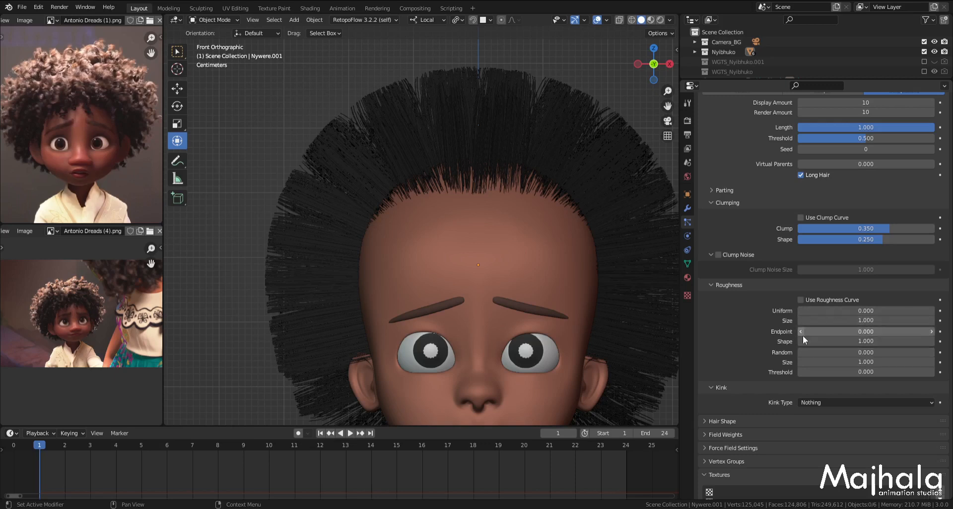
mouse_move(848, 331)
mouse_down()
mouse_move(880, 331)
mouse_move(852, 331)
mouse_up()
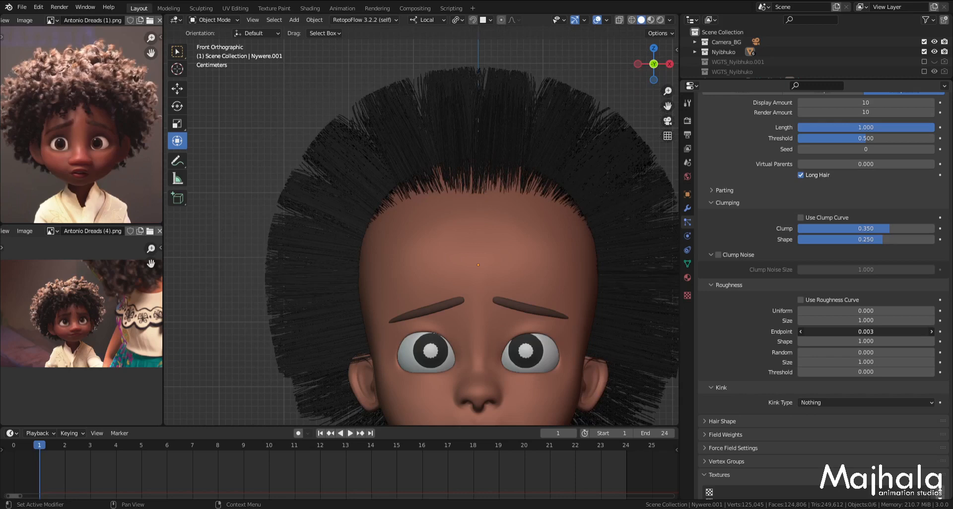
drag(852, 331, 852, 331)
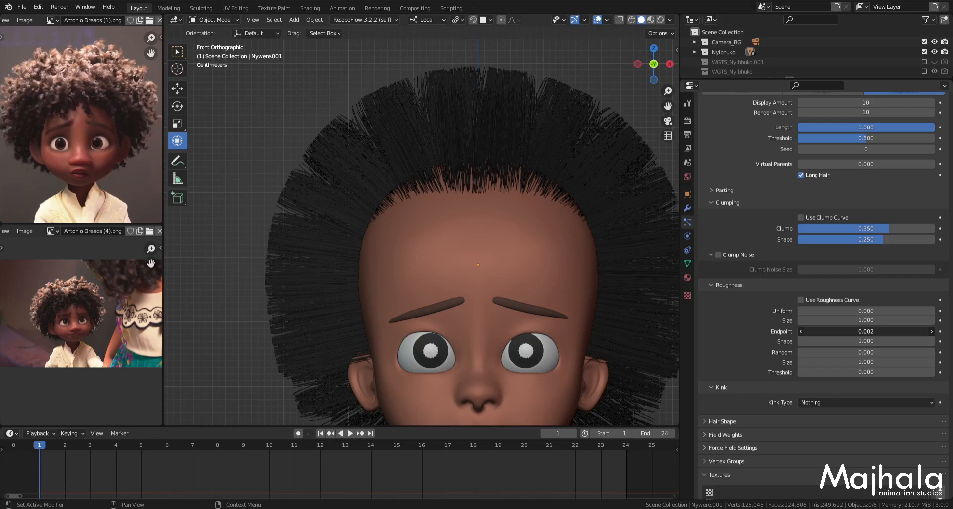
drag(852, 331, 850, 331)
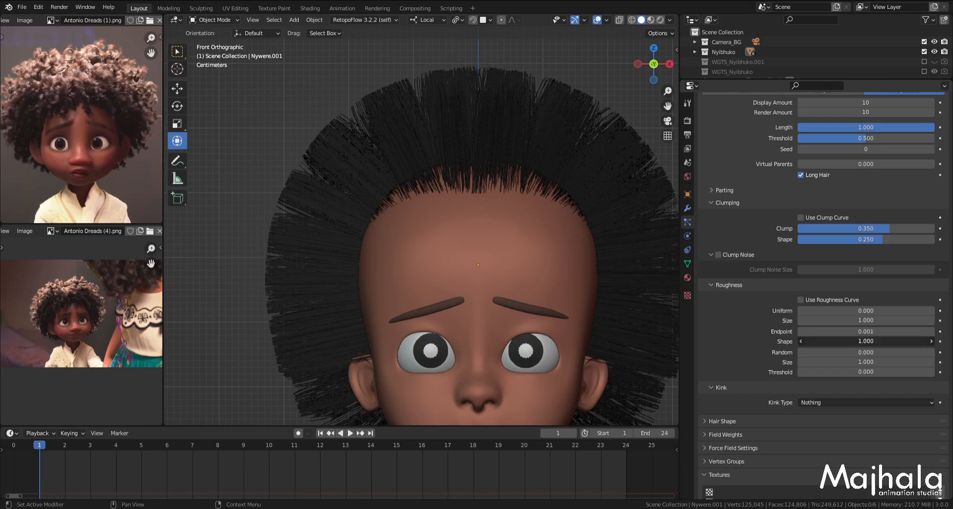
Step: Try the endpoint roughness shape at 0.9, then reset it to 1
drag(865, 341, 875, 342)
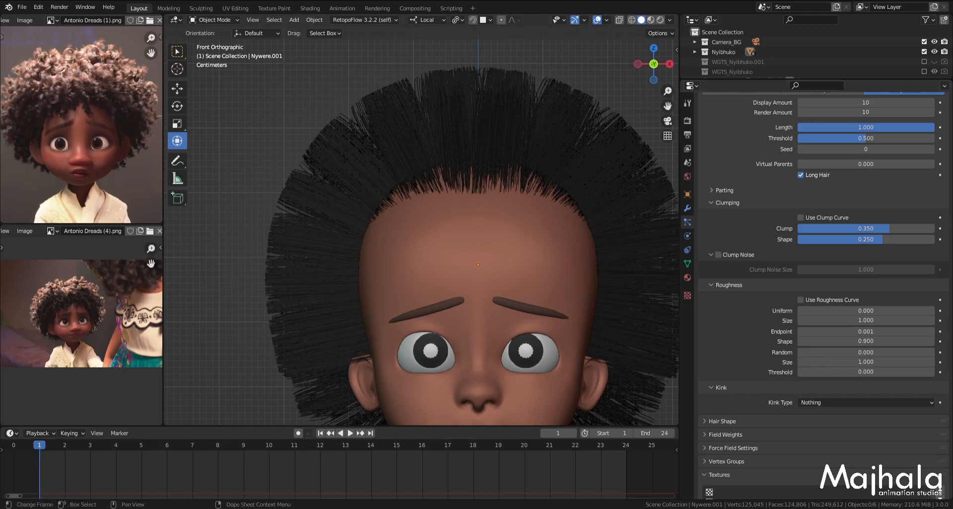
drag(866, 341, 873, 341)
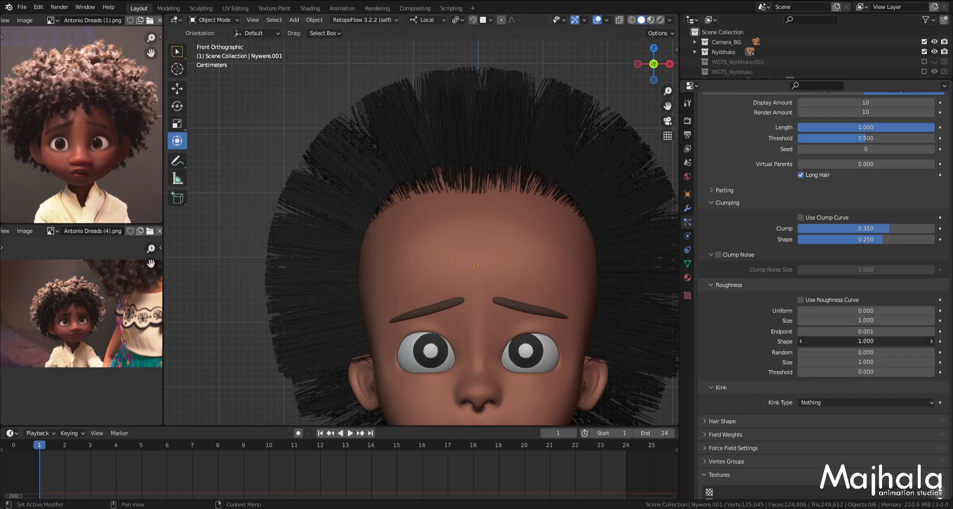
click(858, 342)
text(1)
key(Return)
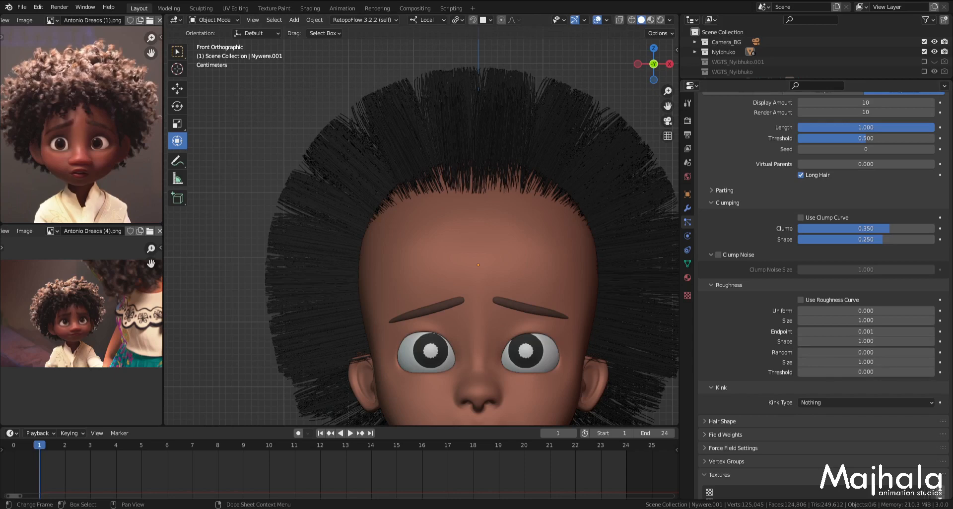
Step: Try several amounts of random roughness on the hair children, then set it to 0.015
drag(867, 352, 875, 352)
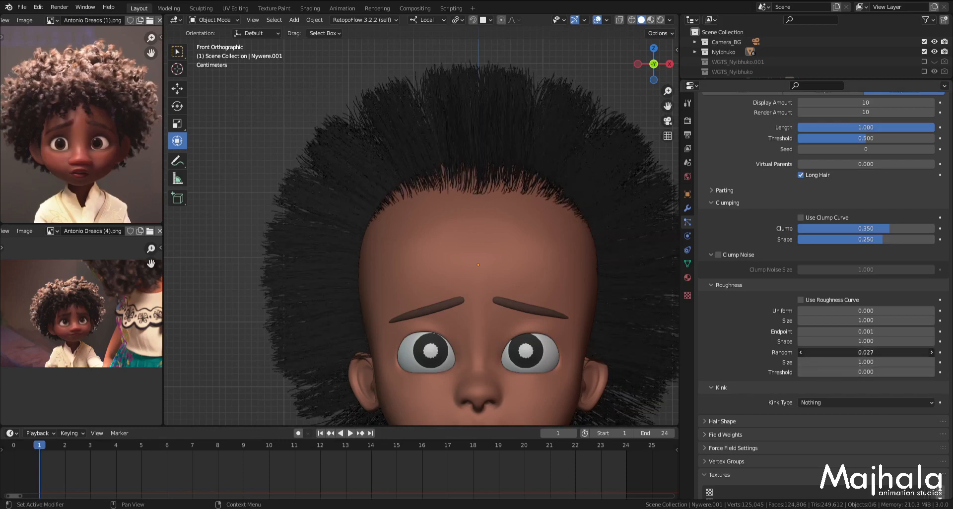
drag(875, 352, 867, 353)
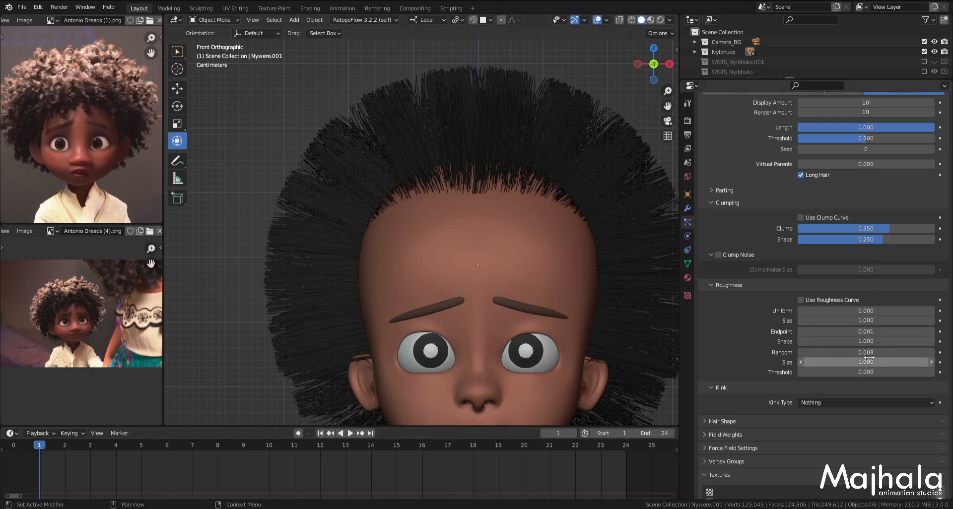
drag(879, 354, 879, 354)
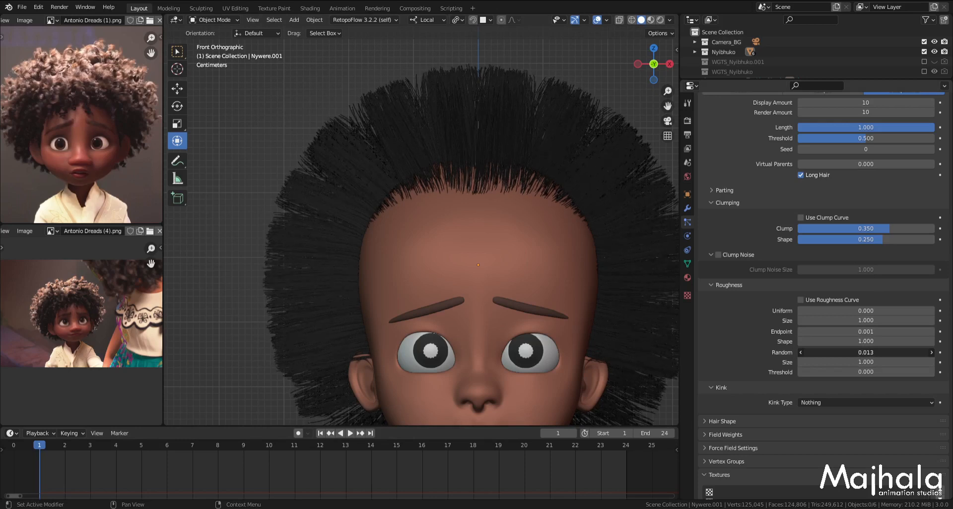
drag(880, 353, 882, 353)
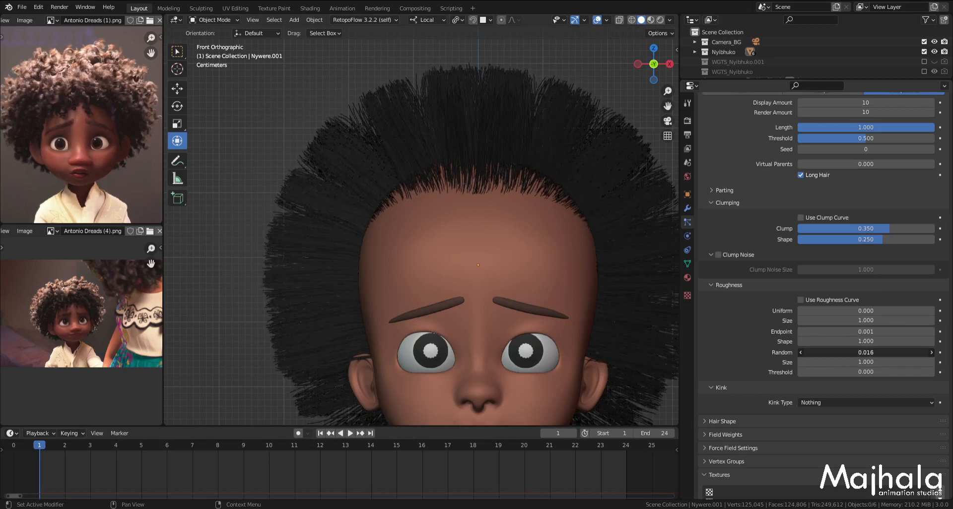
click(878, 354)
text(0.015)
key(Return)
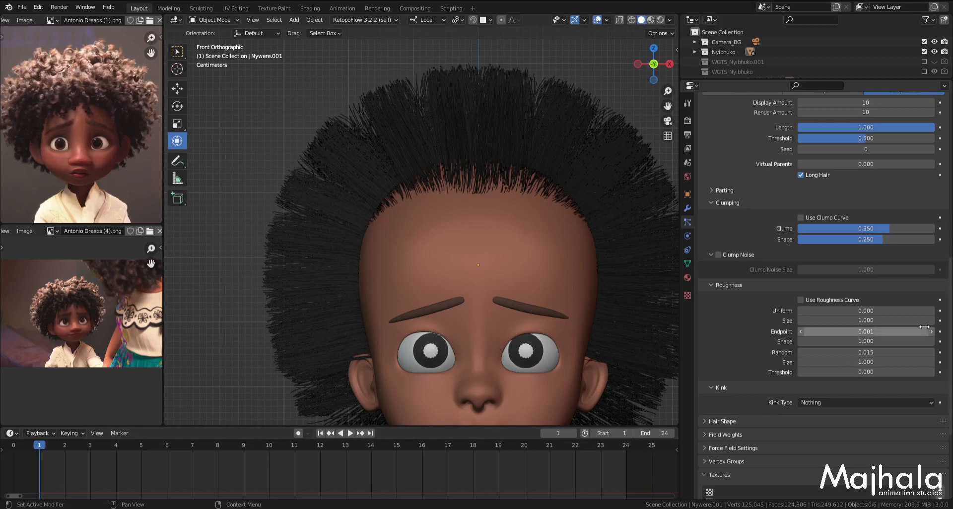
Step: Set the size of the children's random roughness to 0.85
drag(866, 361, 853, 362)
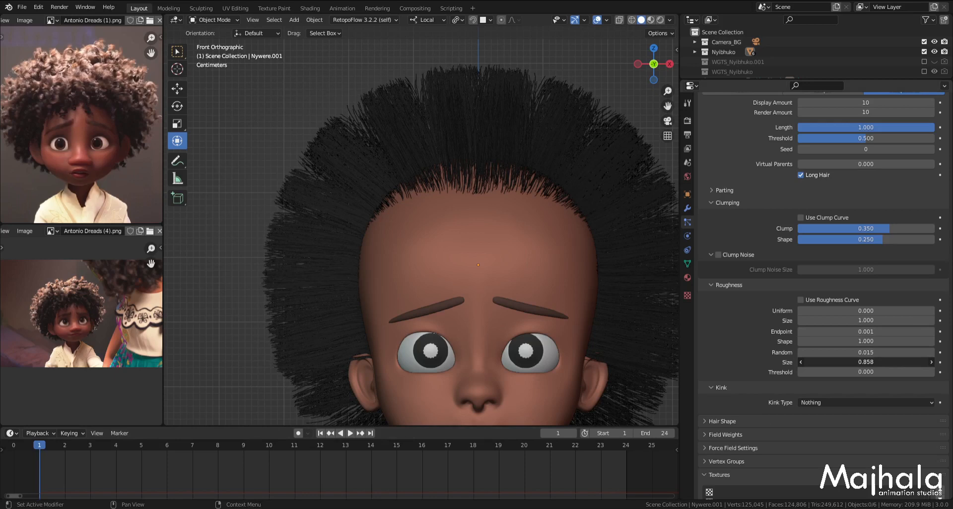
click(868, 361)
text(.)
text(.85)
key(Return)
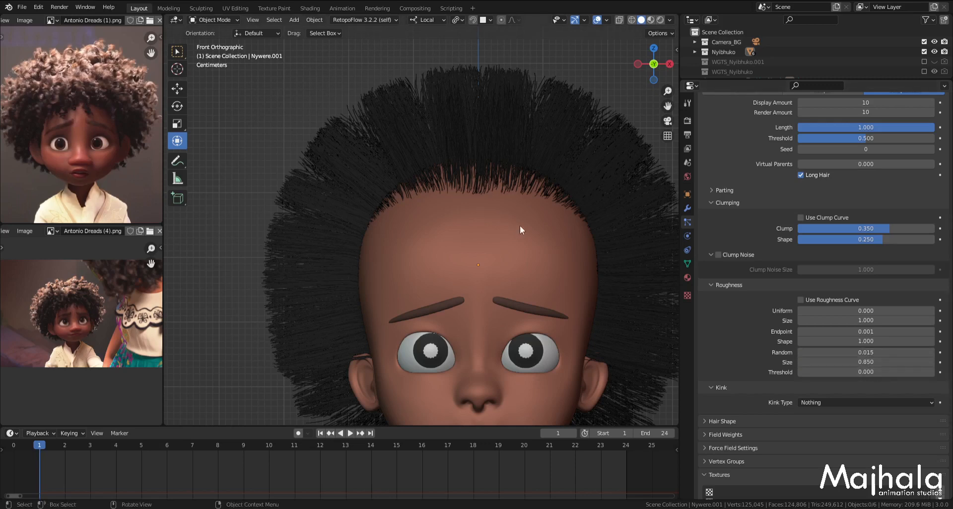
Step: Set the threshold of the children's random roughness to 0.75
drag(884, 375, 831, 371)
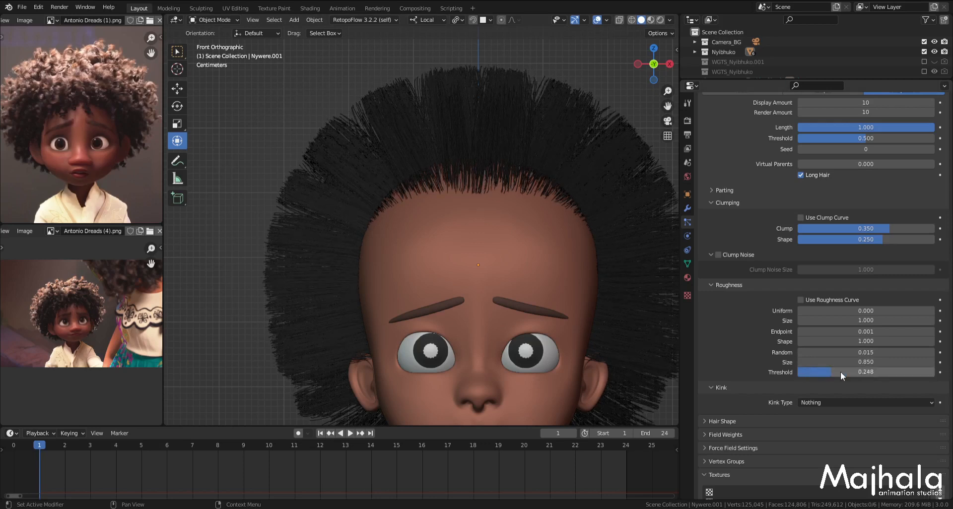
click(840, 372)
key(BackSpace)
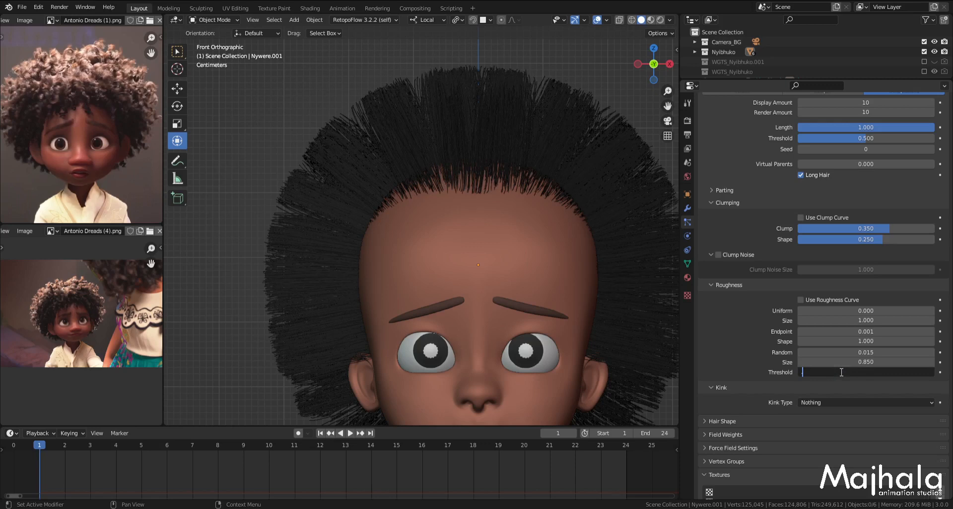
text(.75)
key(Return)
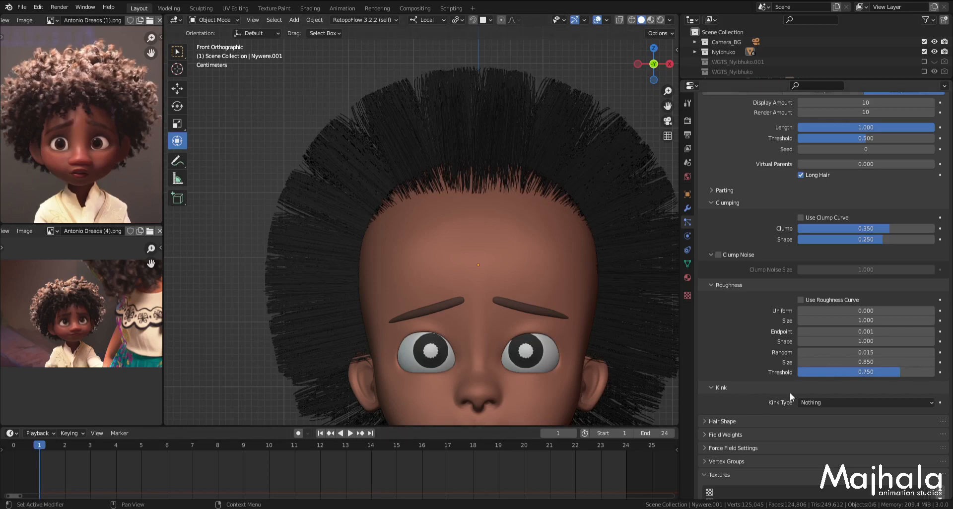
Step: Check the whole hairstyle from the front and save the Antonio hair Style.blend file
scroll(820, 396, down, 3)
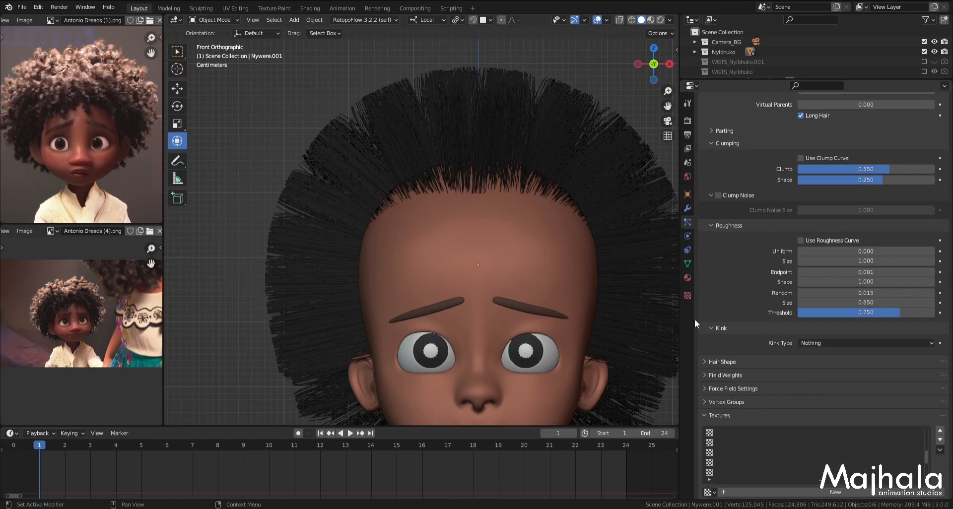
scroll(396, 267, down, 4)
middle_drag(472, 255, 507, 250)
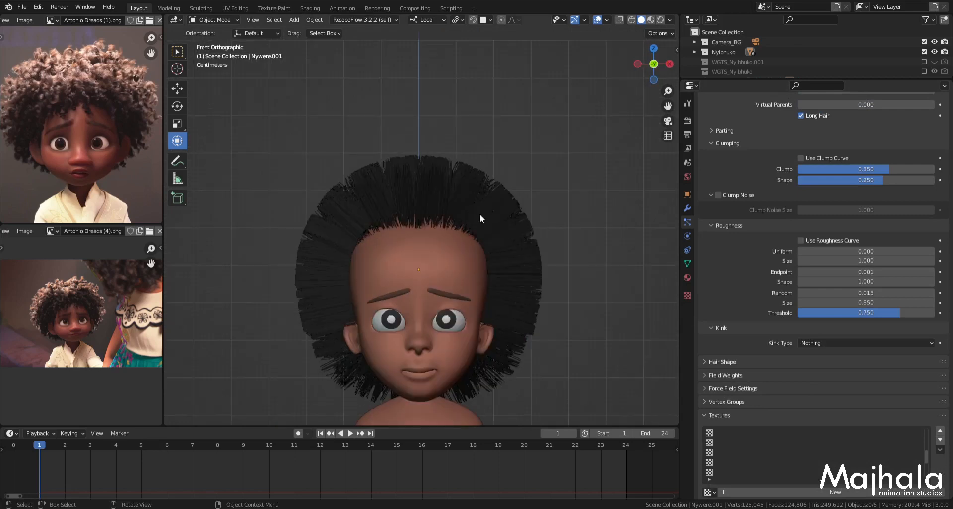
scroll(461, 219, up, 2)
shift+middle_drag(485, 201, 516, 180)
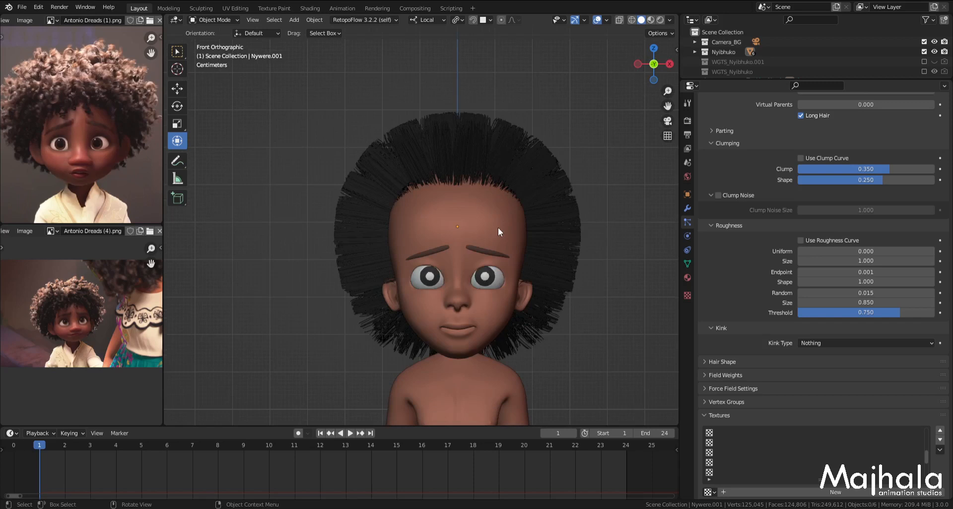
key(ctrl+s)
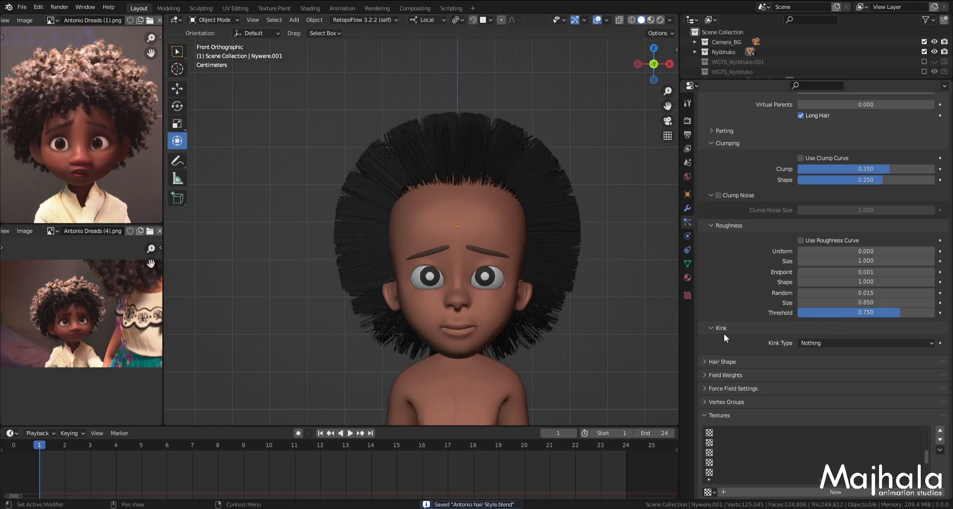
Step: Annotate the first Antonio reference image with three spiralling curl strokes over the hair above the forehead
scroll(80, 329, up, 3)
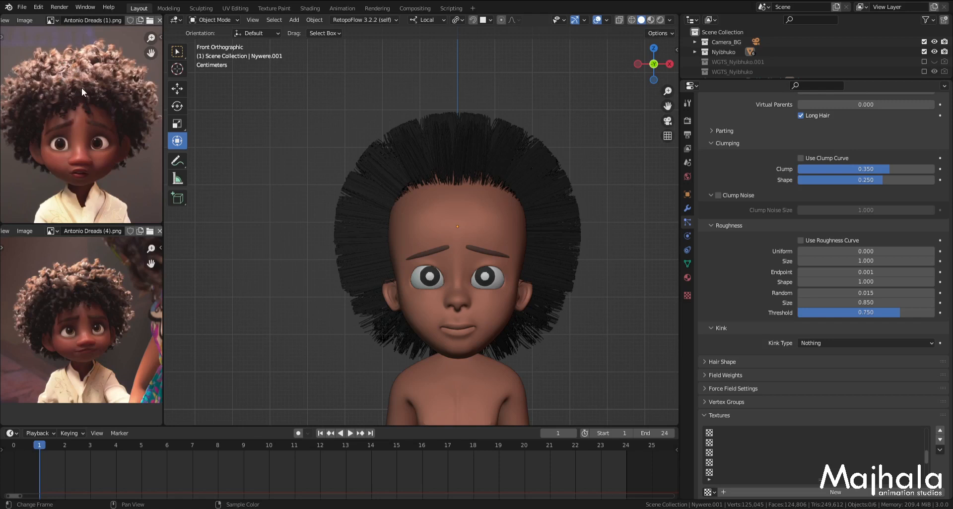
scroll(81, 87, up, 5)
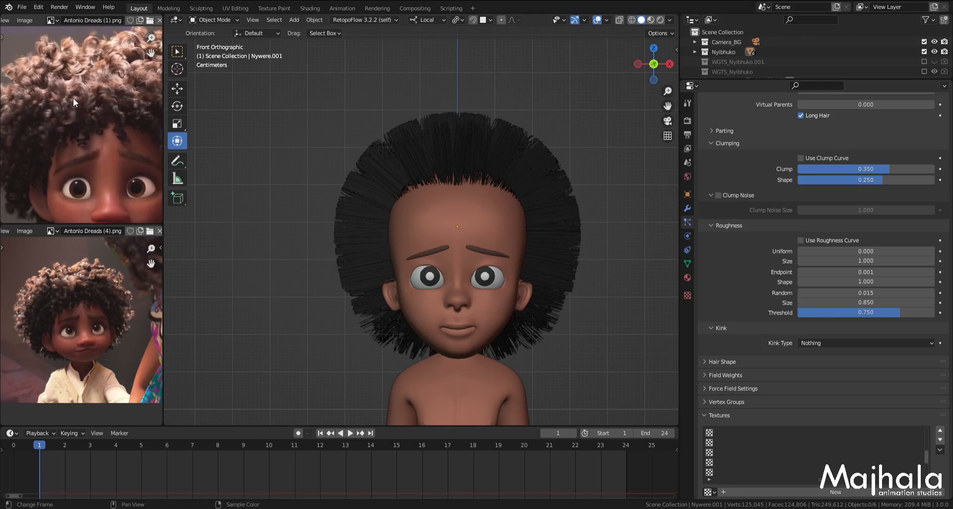
mouse_move(74, 105)
mouse_down()
mouse_move(67, 69)
mouse_move(70, 53)
mouse_move(82, 55)
mouse_up()
mouse_move(117, 118)
mouse_down()
mouse_move(113, 102)
mouse_move(124, 90)
mouse_move(109, 72)
mouse_up()
mouse_move(92, 149)
mouse_down()
mouse_move(102, 162)
mouse_move(100, 121)
mouse_up()
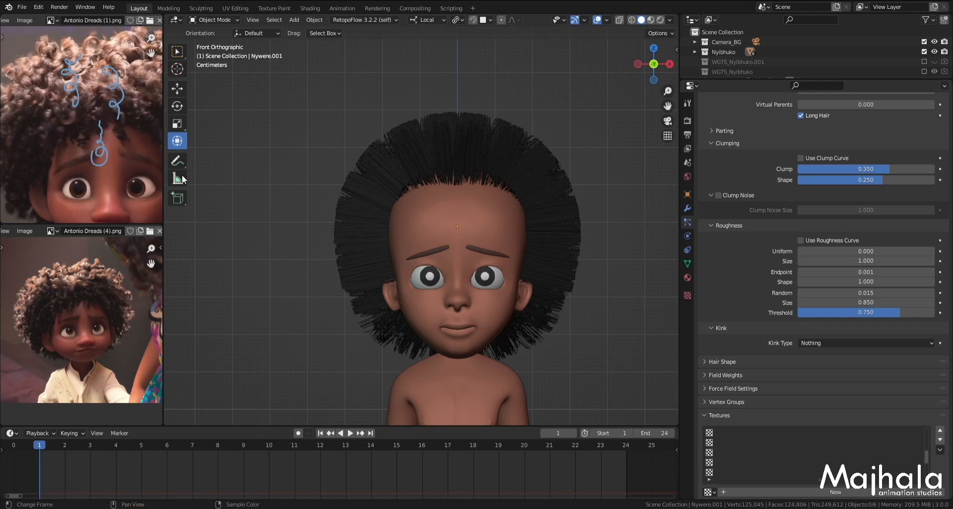
Step: Set the children's kink type to Curl
scroll(264, 181, down, 2)
scroll(92, 159, down, 3)
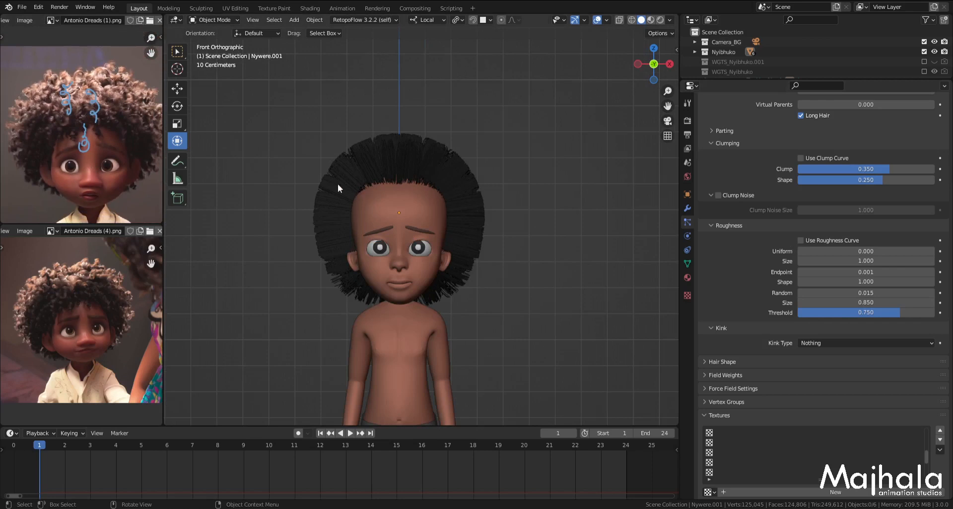
click(818, 344)
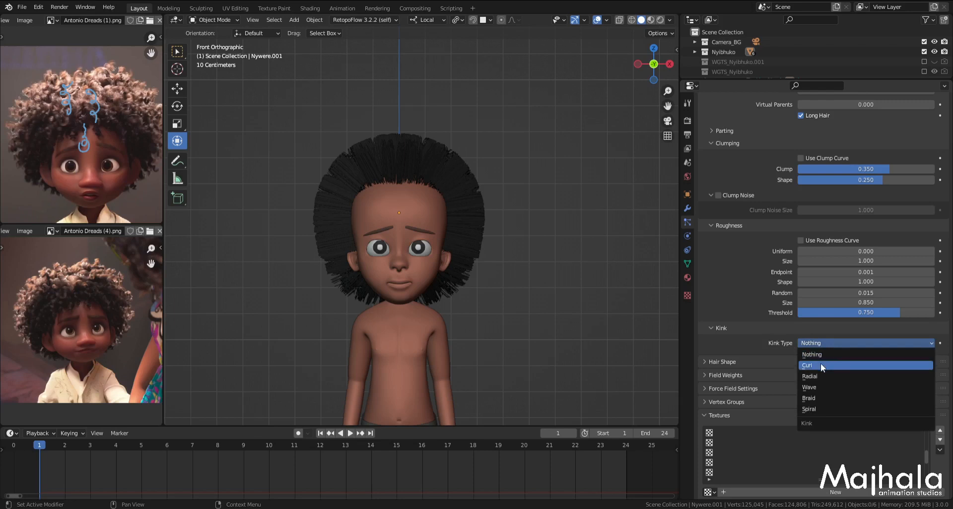
click(820, 364)
scroll(350, 166, up, 2)
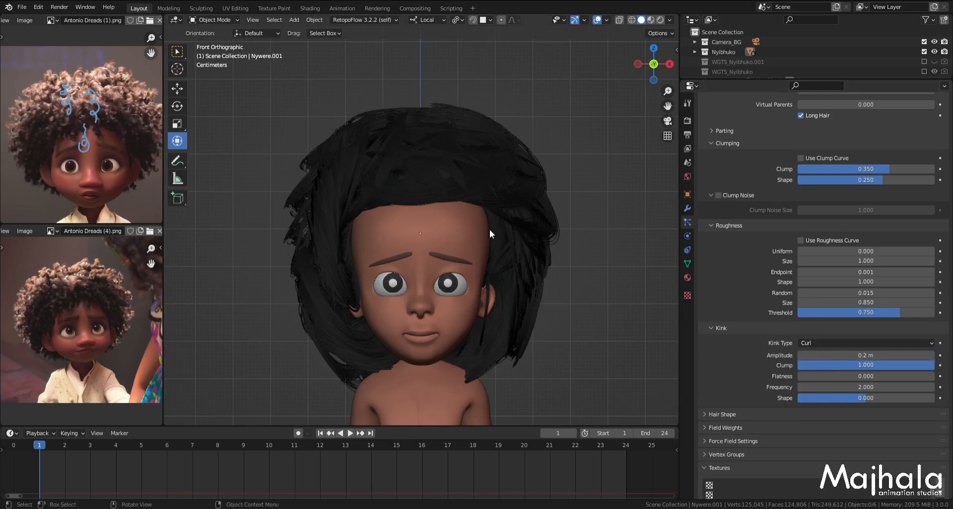
Step: Reduce the curl kink's amplitude to 0.015 m
click(865, 355)
text(0.07)
key(Return)
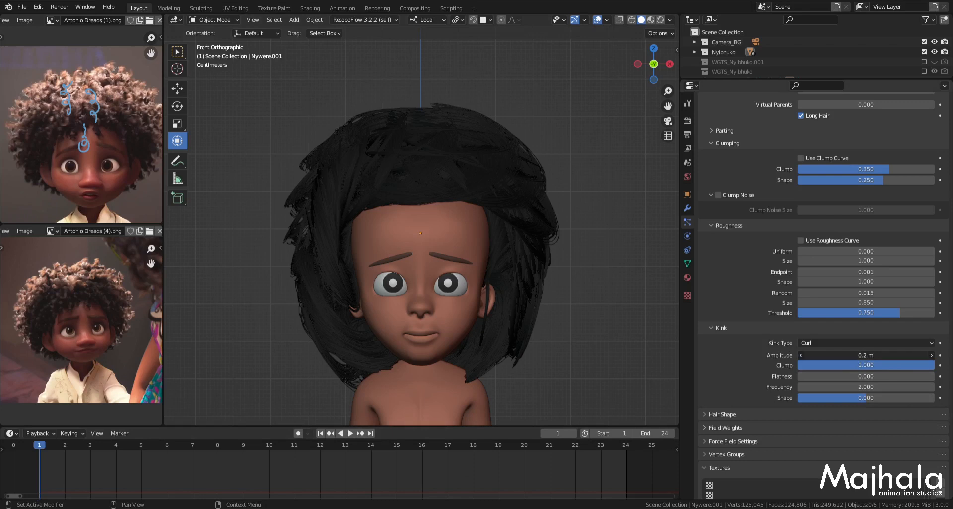
drag(865, 356, 911, 355)
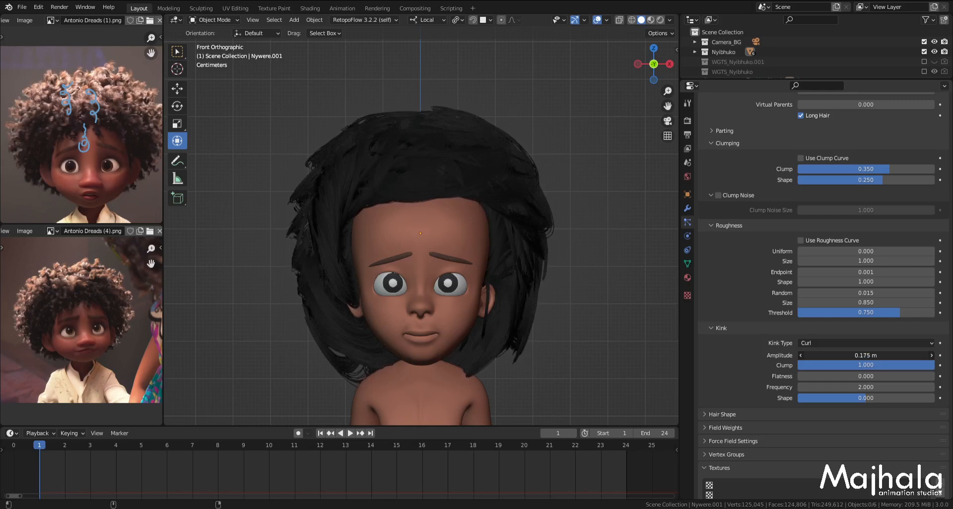
drag(911, 355, 873, 355)
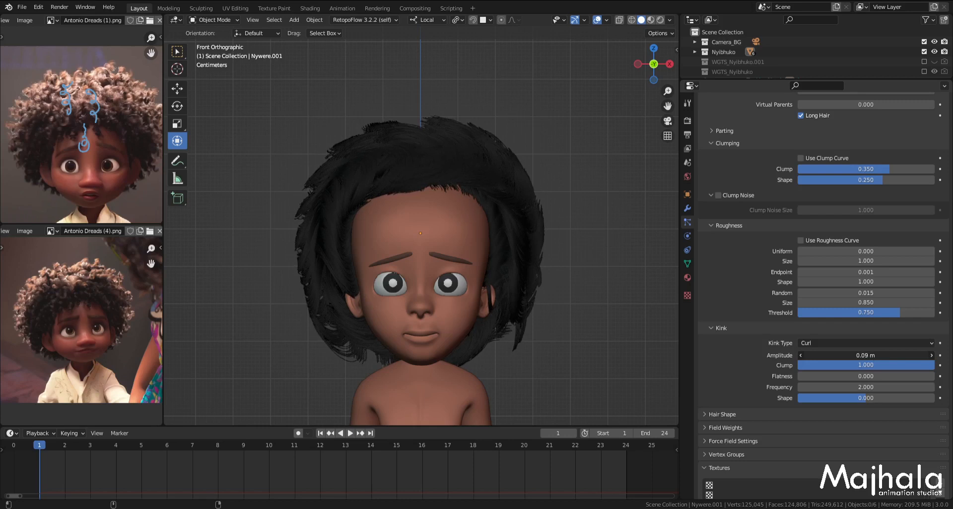
drag(868, 356, 833, 355)
click(896, 355)
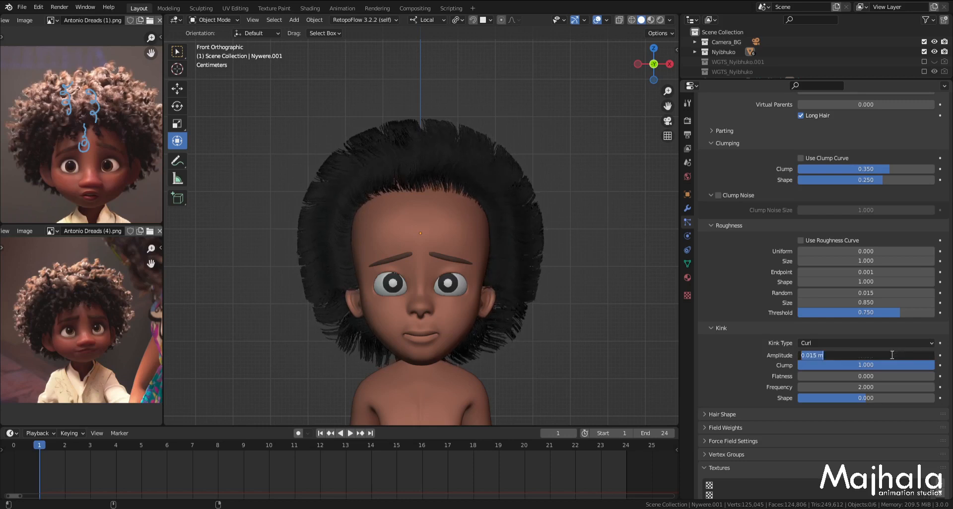
key(Return)
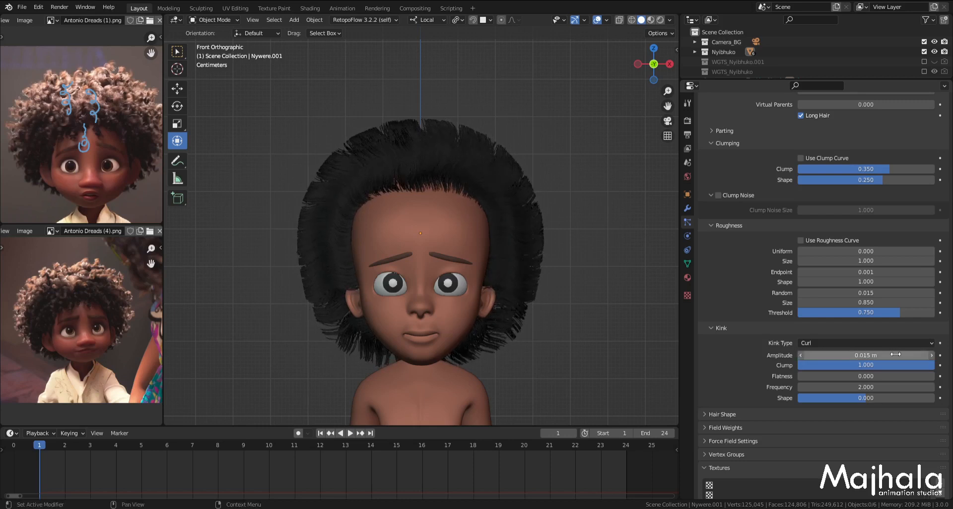
Step: Set the curl kink's frequency to 7 and check the hair from the front
middle_drag(431, 218, 458, 251)
key(KP_1)
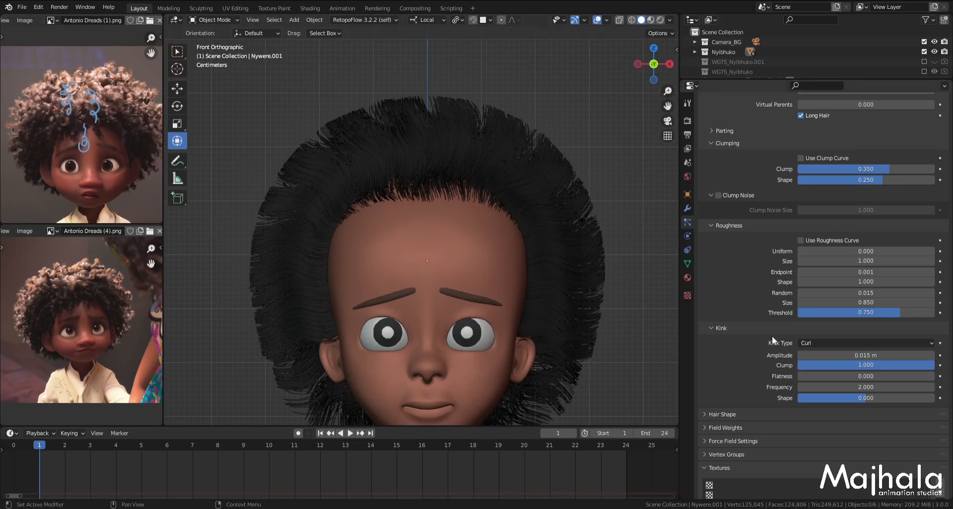
click(854, 388)
text(7)
key(Return)
middle_drag(404, 140, 373, 117)
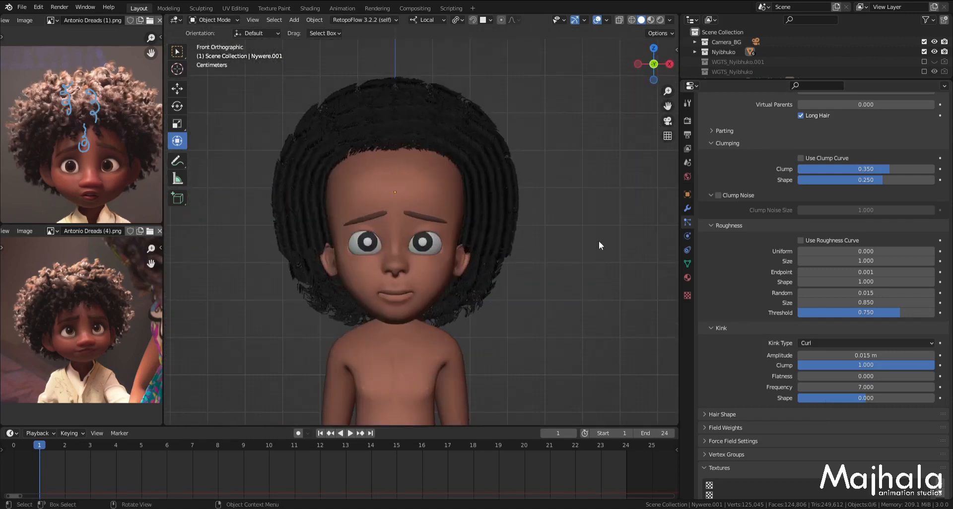
Step: Try the curl kink's frequency at 15, 10 and 8 to compare the curl density
click(882, 386)
text(15)
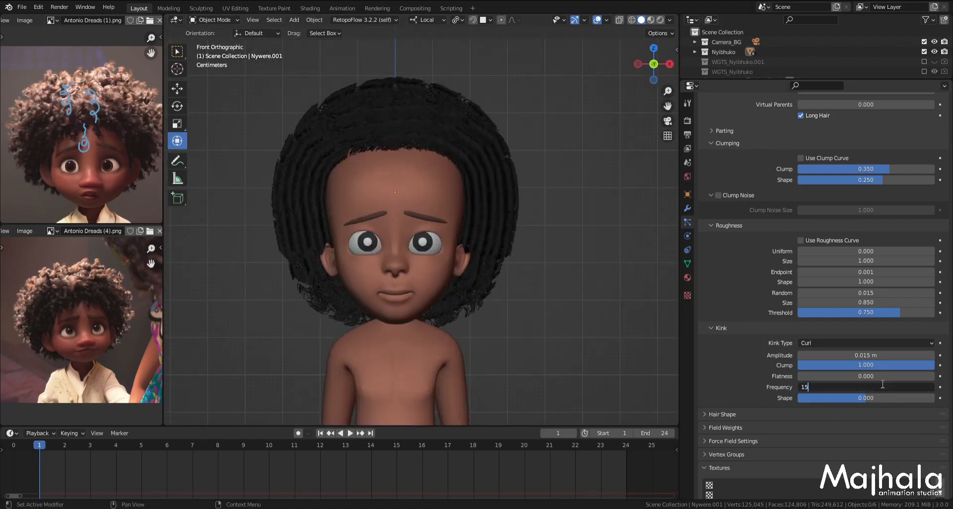
key(Return)
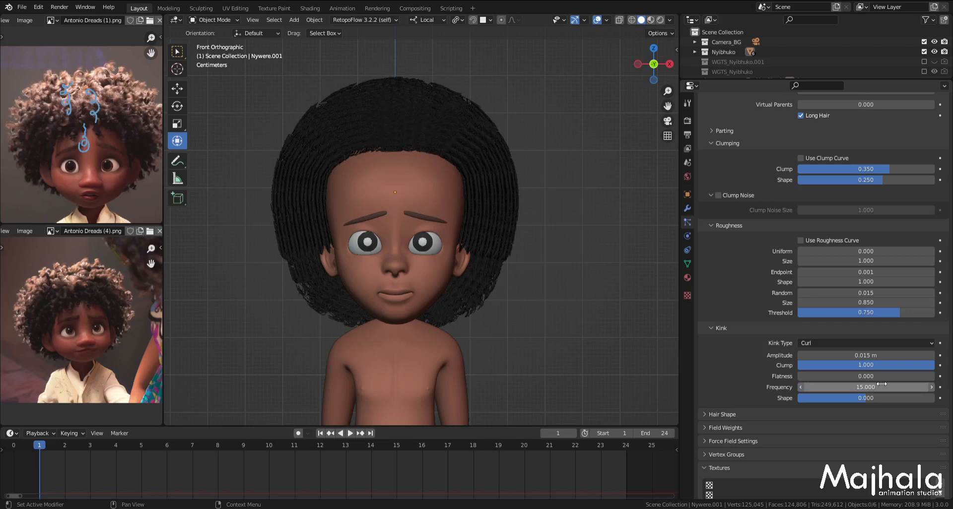
click(881, 383)
text(10)
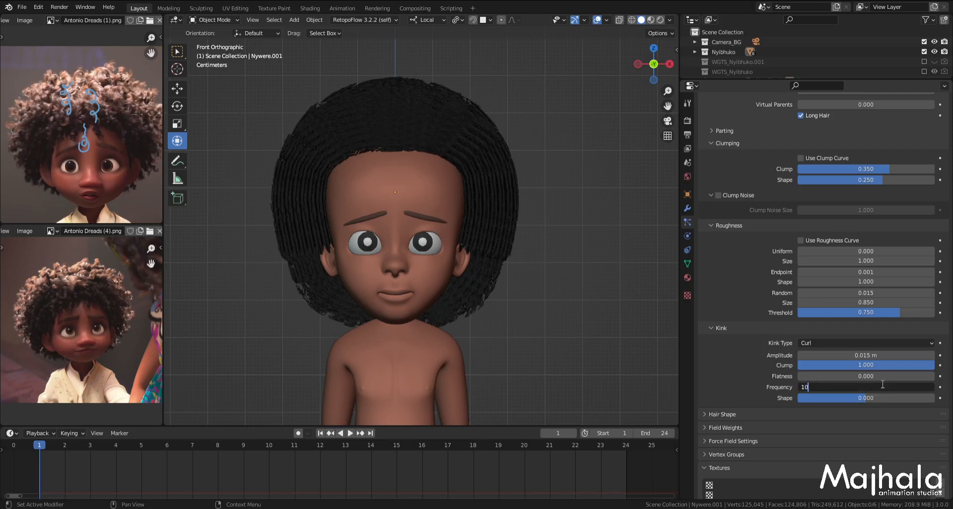
key(Return)
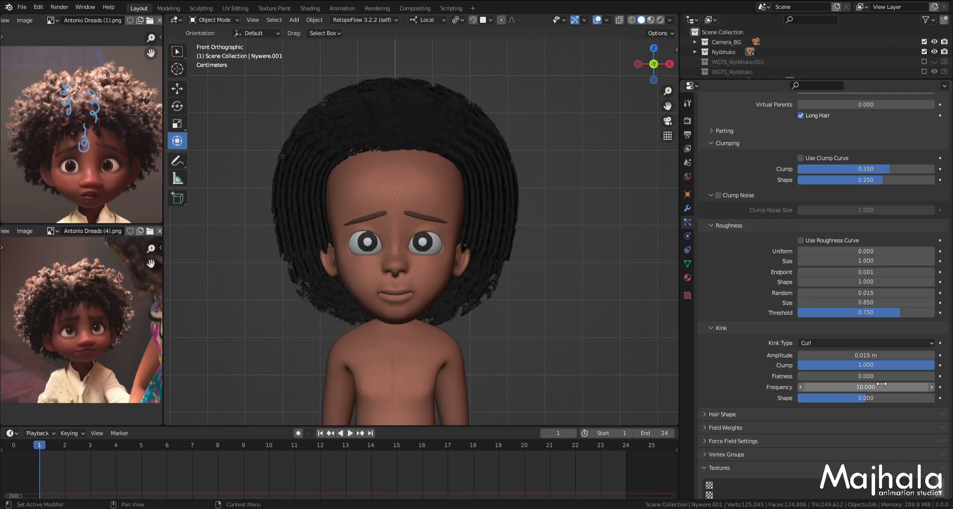
click(881, 383)
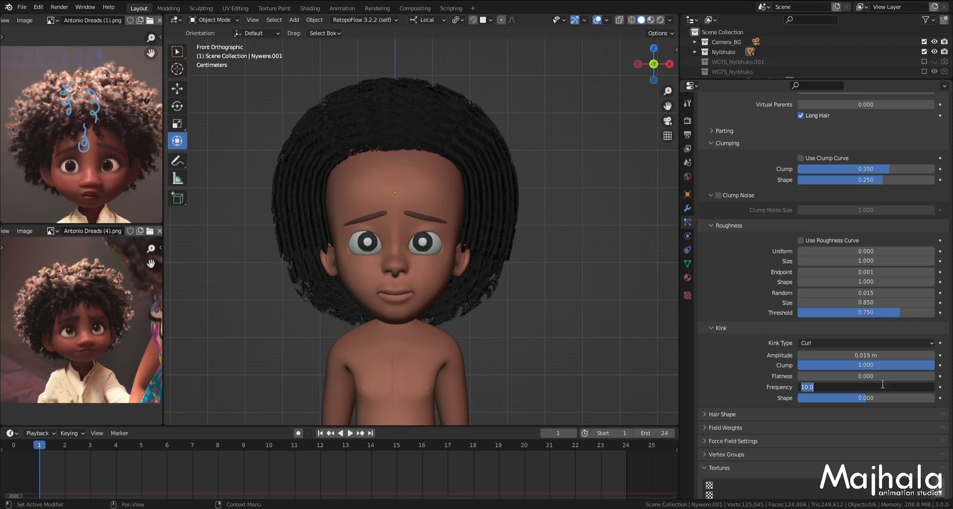
text(8)
key(Return)
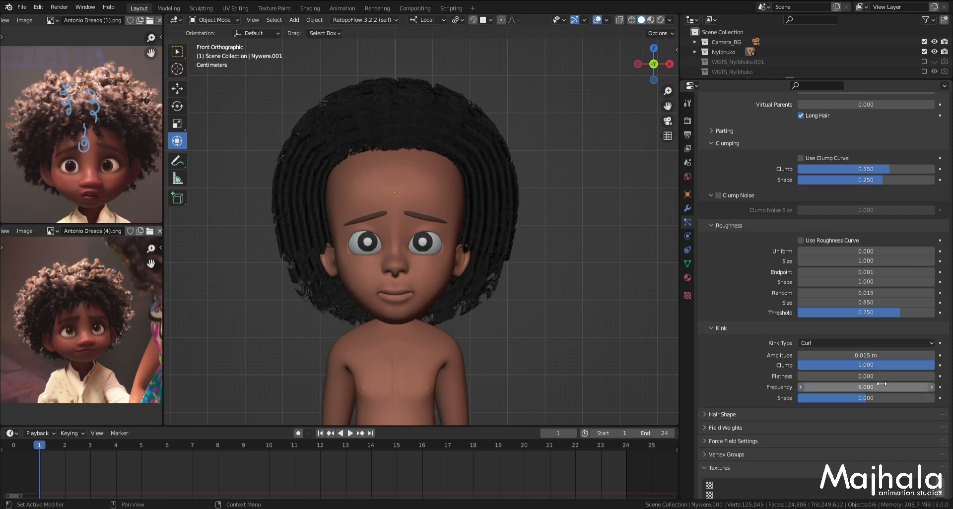
Step: Return the curl kink's frequency to 7 and inspect the curls from an angle
click(881, 384)
text(7)
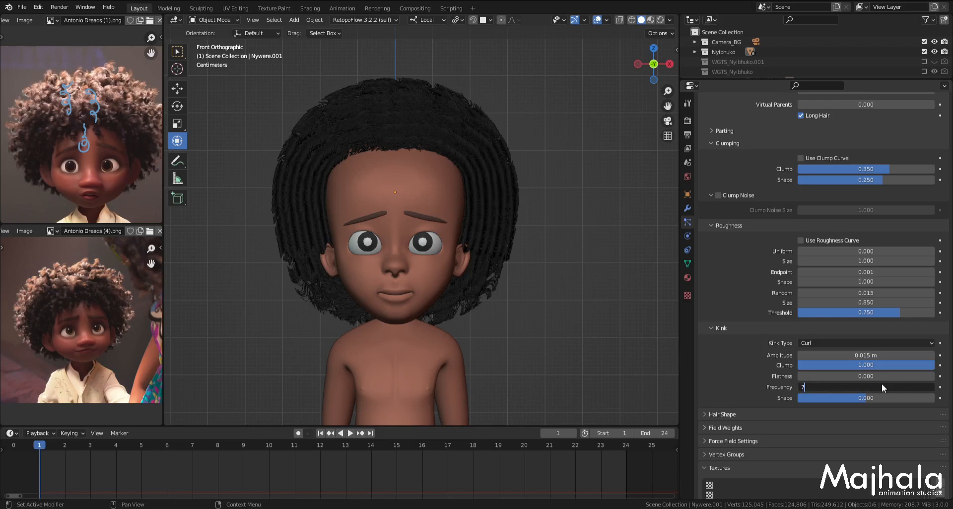
key(Return)
middle_drag(465, 219, 534, 222)
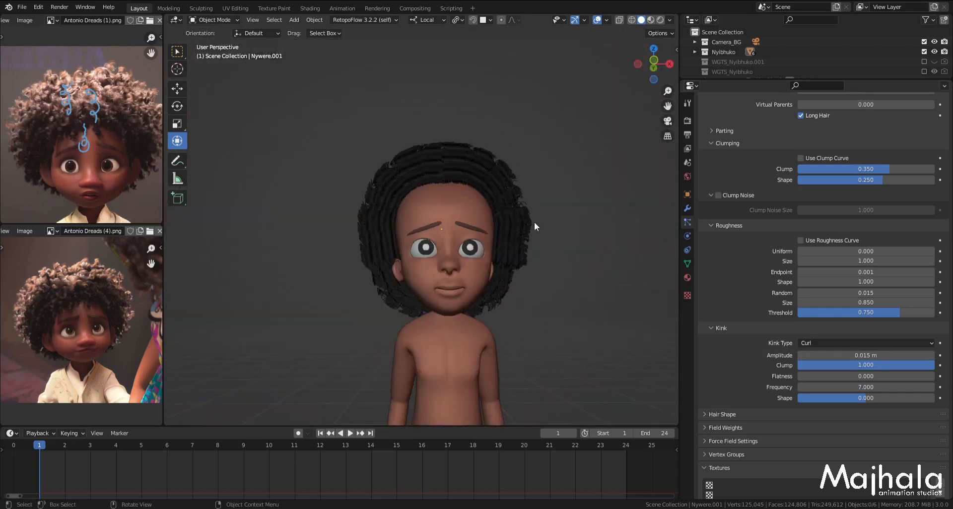
Step: Inspect the hair from the side and front, and lower the curl kink's clump to 0.960
middle_drag(360, 81, 583, 129)
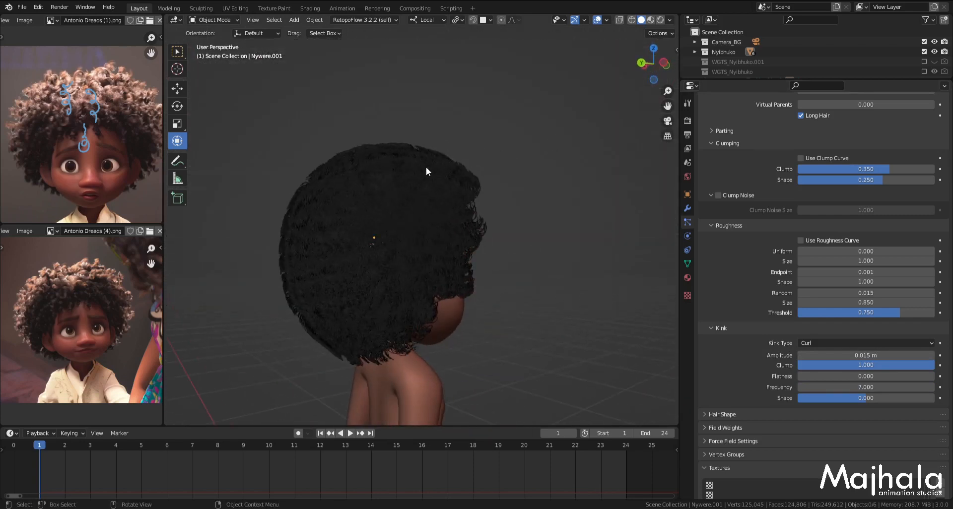
key(KP_3)
middle_drag(496, 226, 435, 240)
key(KP_3)
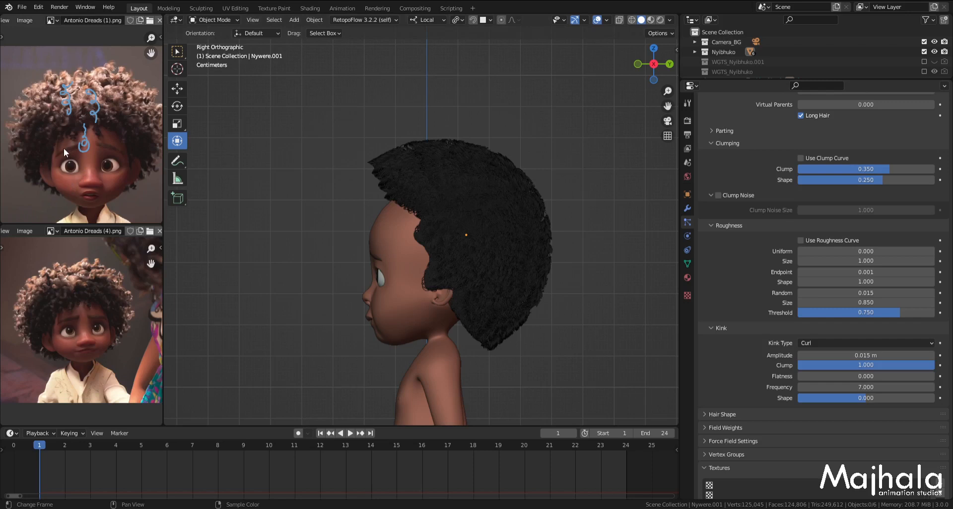
key(KP_1)
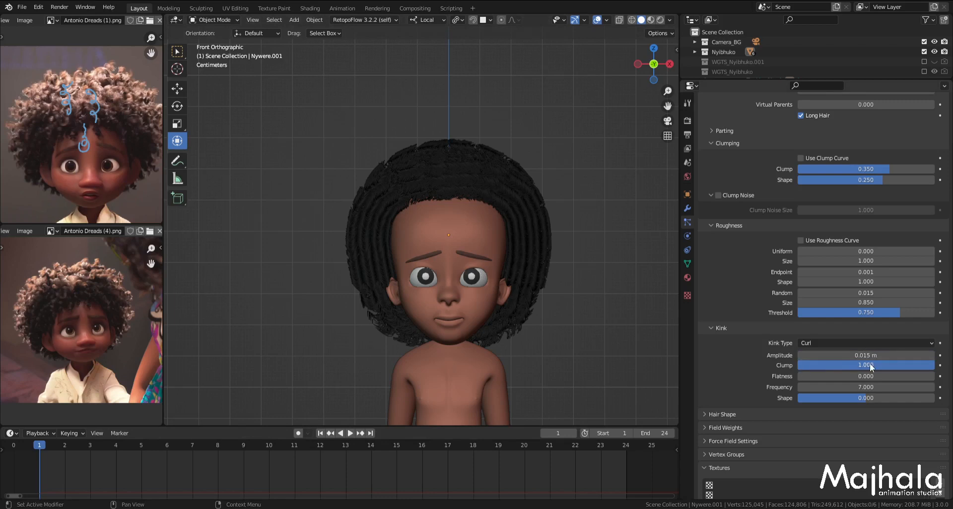
mouse_move(927, 364)
mouse_down()
mouse_move(798, 363)
mouse_move(927, 363)
mouse_up()
scroll(429, 191, up, 3)
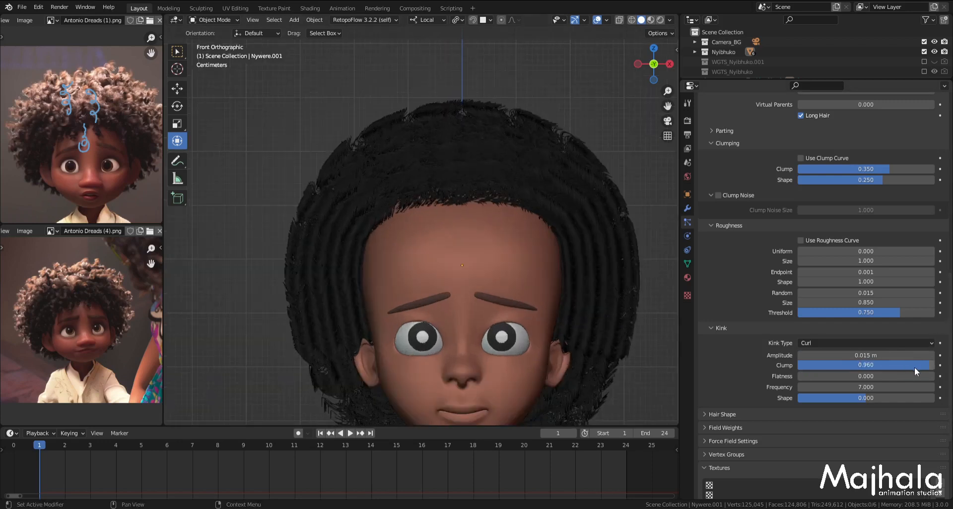
Step: Try the curl kink's flatness at 1.000 and 0.270, checking the strands close up
drag(859, 377, 935, 376)
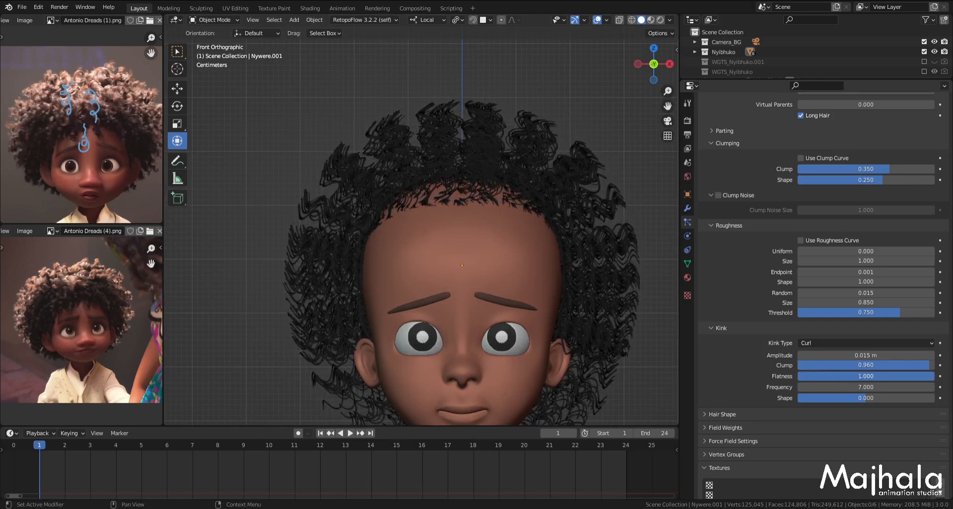
scroll(449, 212, up, 5)
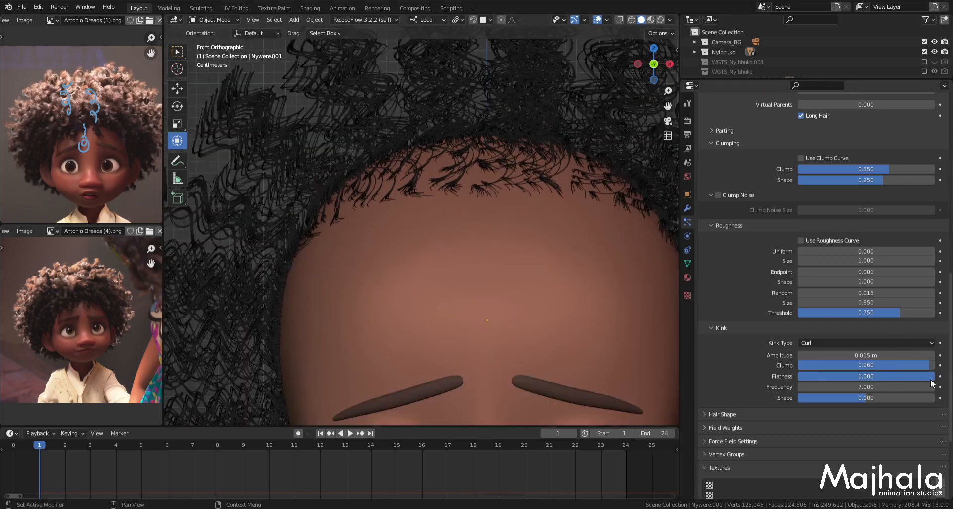
drag(933, 376, 834, 376)
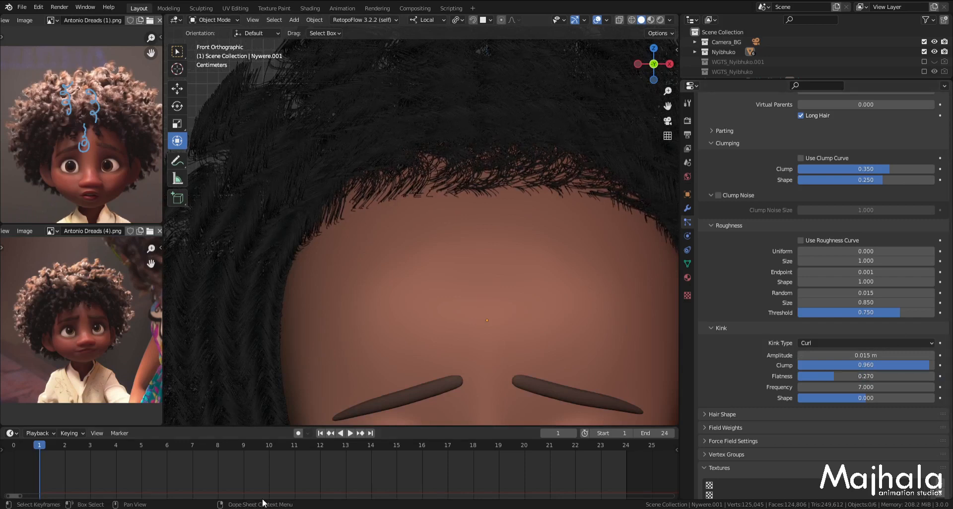
Step: Set the curl kink's flatness to 0.2 and check the hair from the front and side
drag(833, 377, 848, 376)
click(849, 376)
text(0.2)
key(Return)
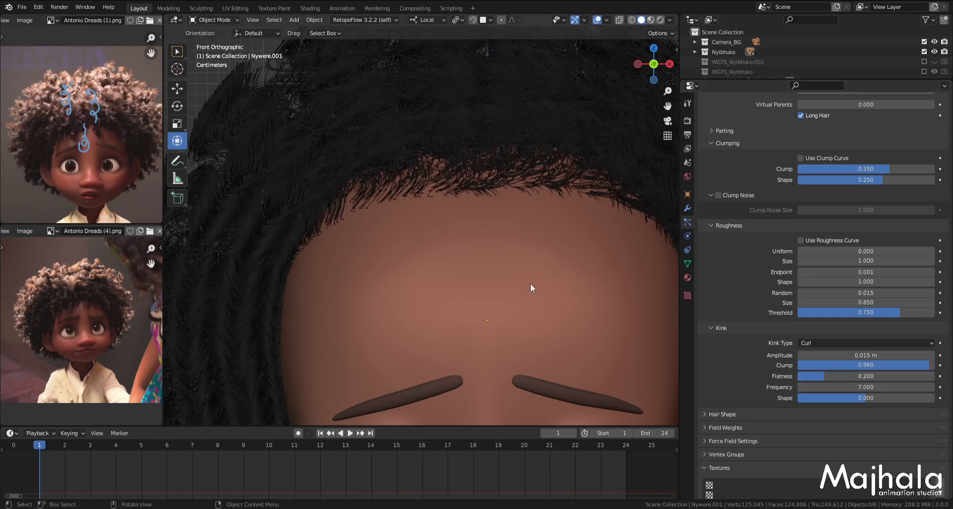
scroll(533, 284, down, 3)
scroll(490, 197, up, 2)
scroll(490, 196, down, 4)
shift+middle_drag(525, 263, 526, 288)
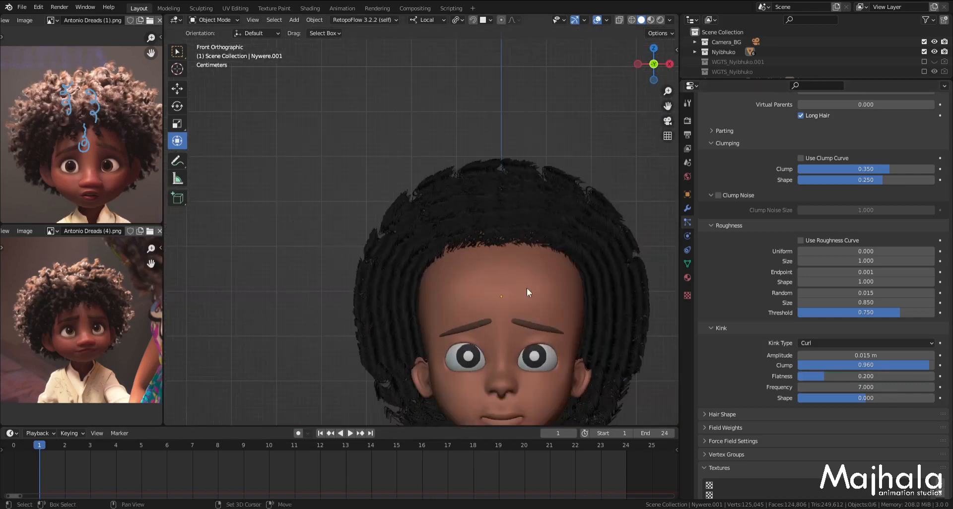
middle_drag(483, 223, 458, 199)
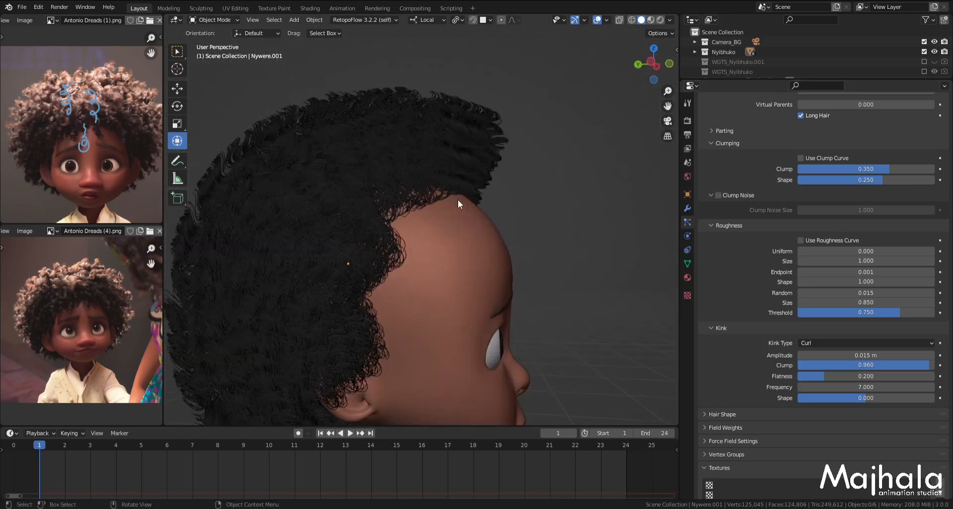
Step: Try the curl kink's shape at 0.999 and -0.999 from the front, and return it to 0
key(KP_1)
drag(862, 398, 923, 398)
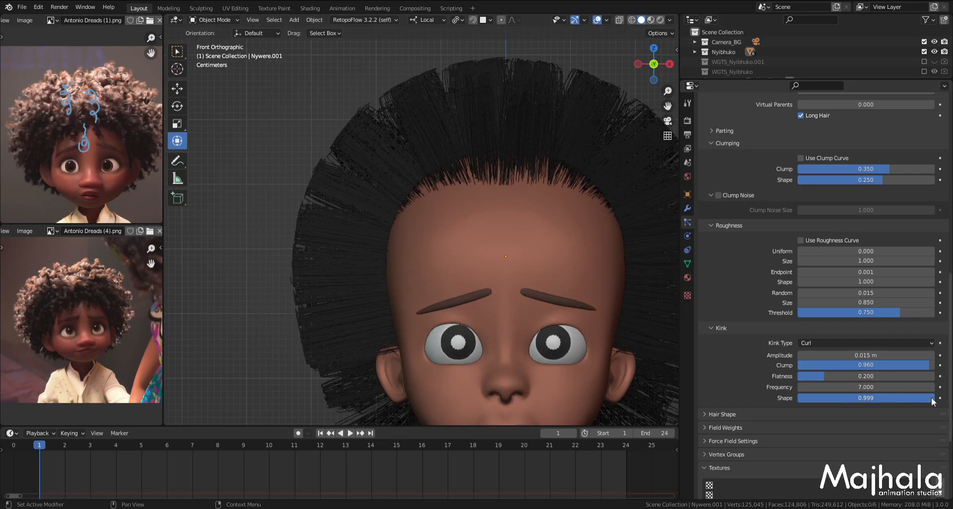
scroll(453, 220, down, 4)
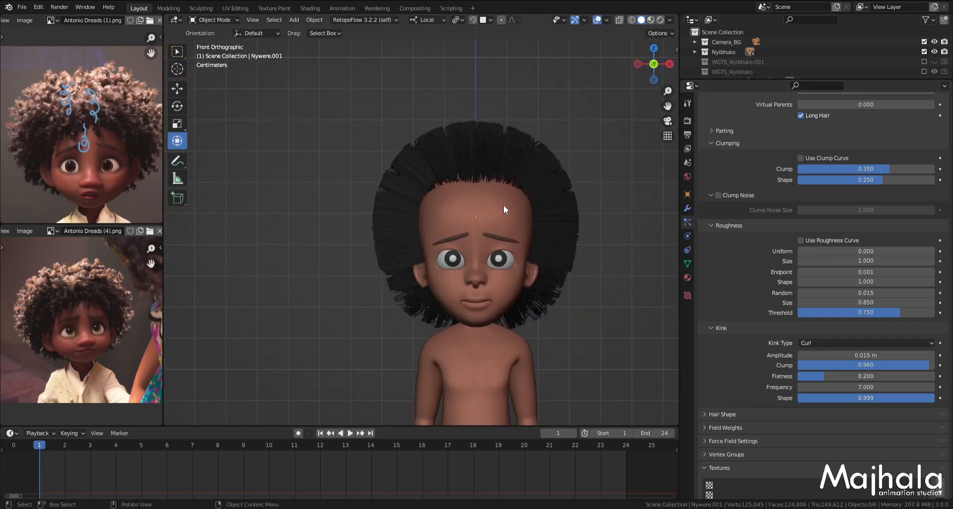
shift+middle_drag(506, 223, 506, 211)
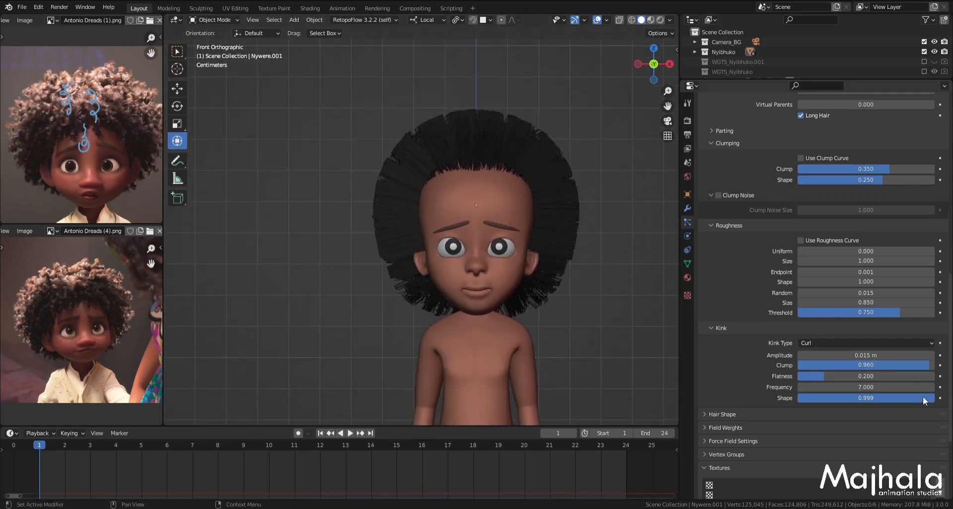
drag(927, 398, 798, 398)
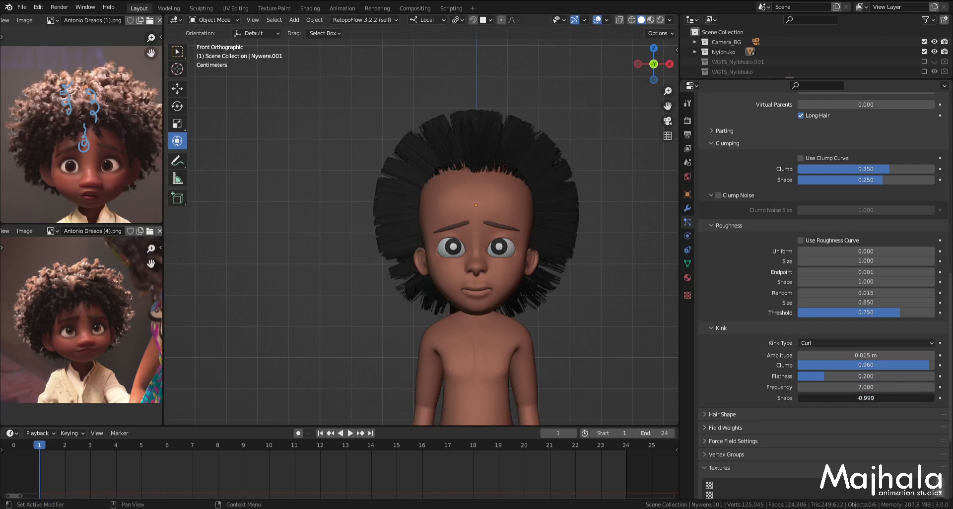
double_click(843, 398)
text(0)
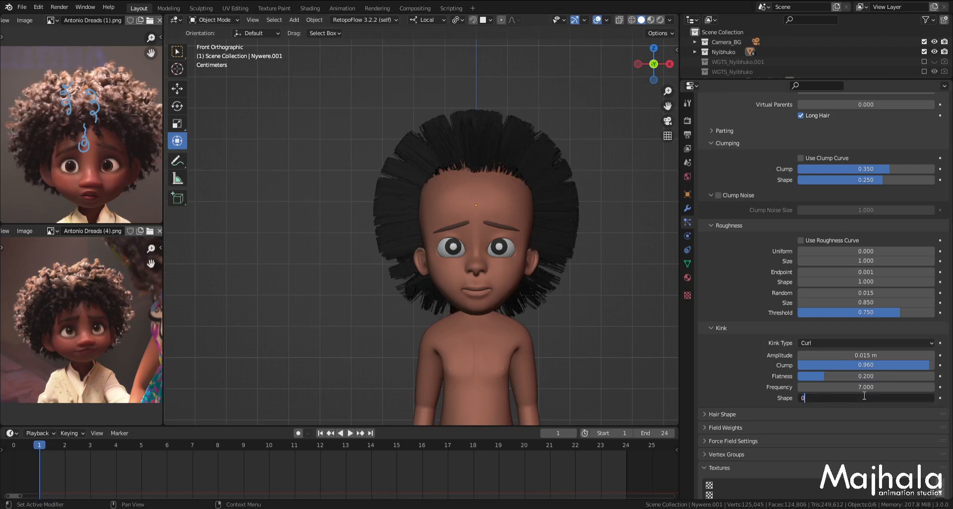
key(Return)
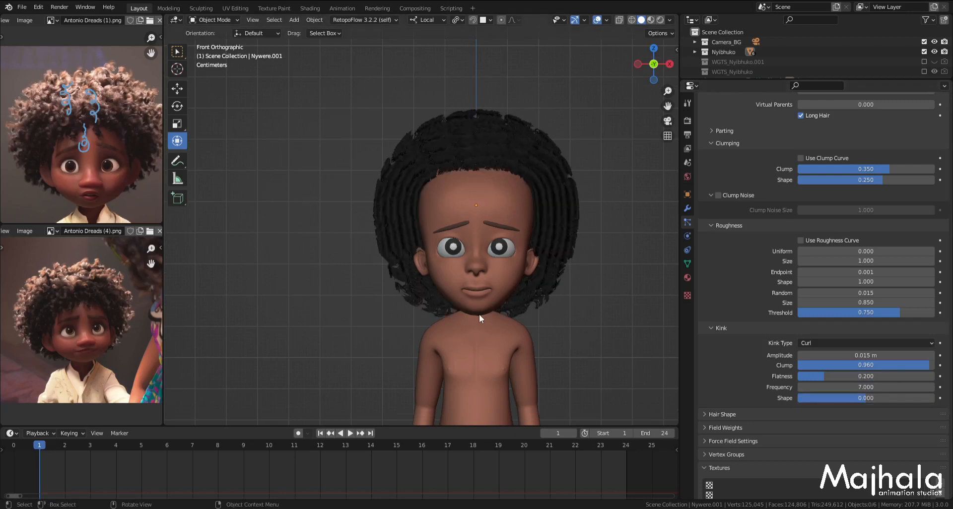
Step: Sketch two annotation strands beside the head, one straight and one curled only at its upper end
scroll(320, 284, up, 1)
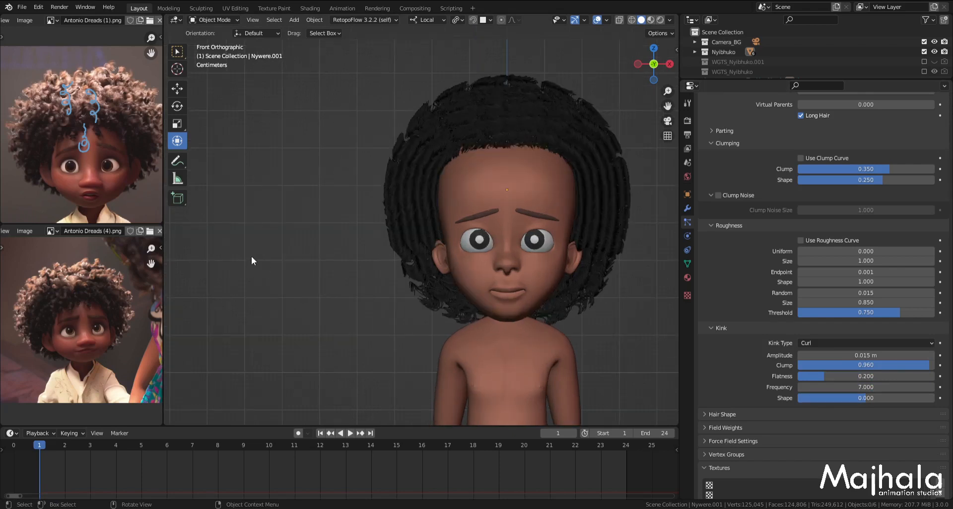
drag(233, 192, 236, 292)
drag(274, 290, 271, 156)
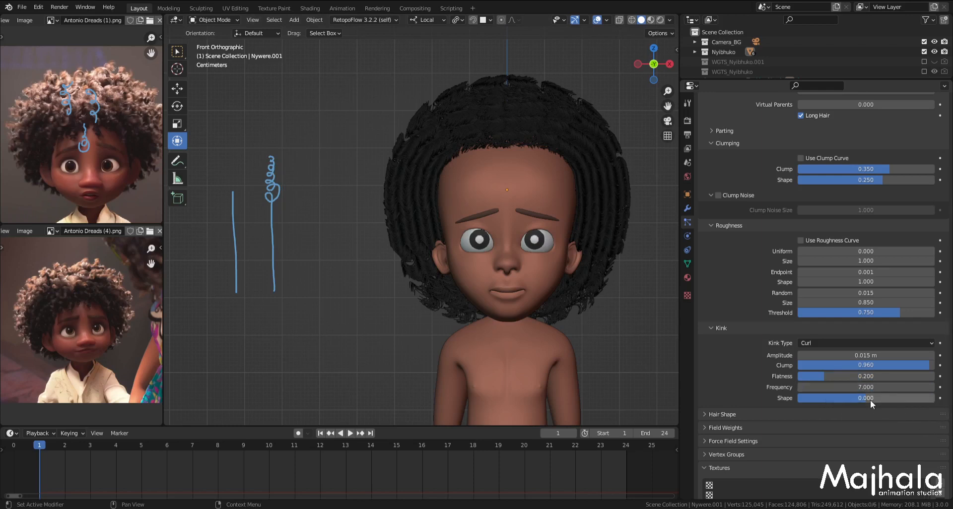
Step: Try the curl kink's shape at -0.942 and sketch a third annotation strand curled at its lower end
drag(866, 401, 799, 401)
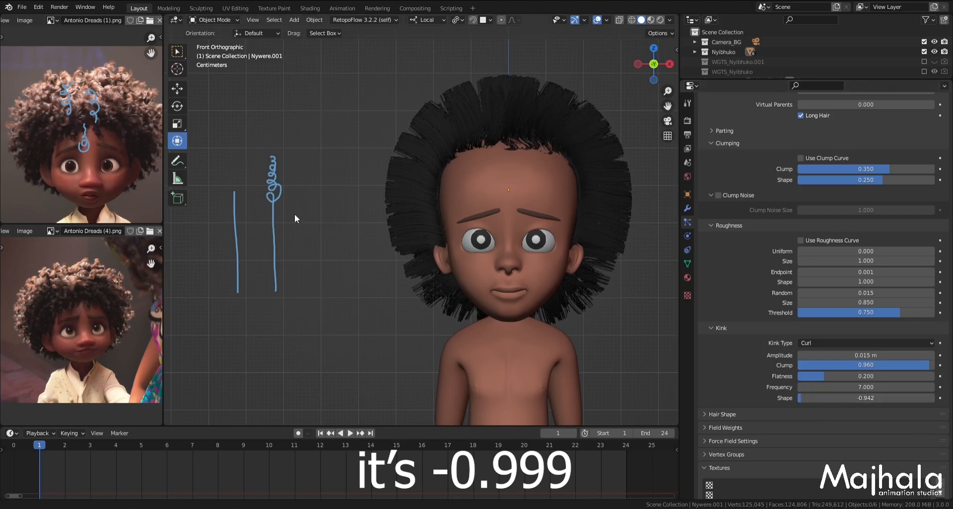
shift+middle_drag(298, 207, 301, 201)
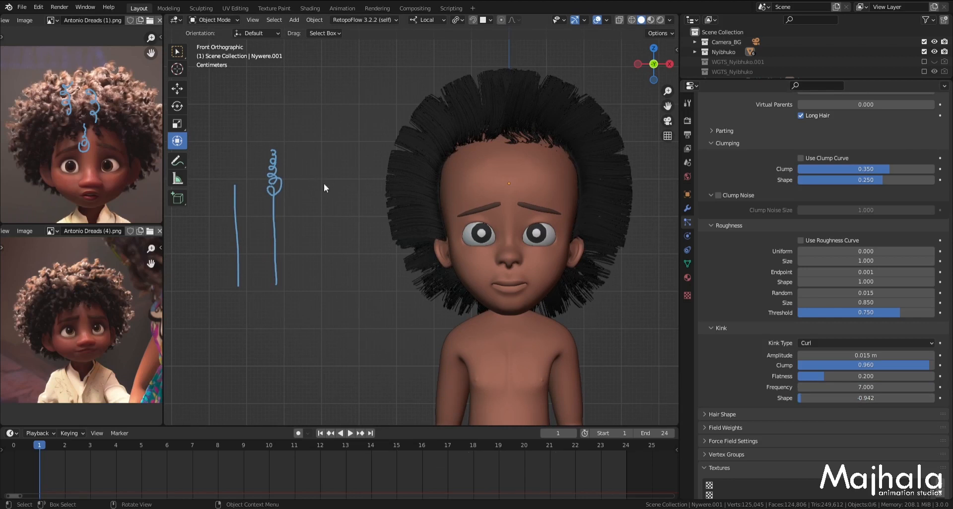
drag(318, 186, 318, 302)
Step: Try the curl kink's shape at -0.906 and inspect the hair from an angle and the front
middle_drag(630, 224, 489, 184)
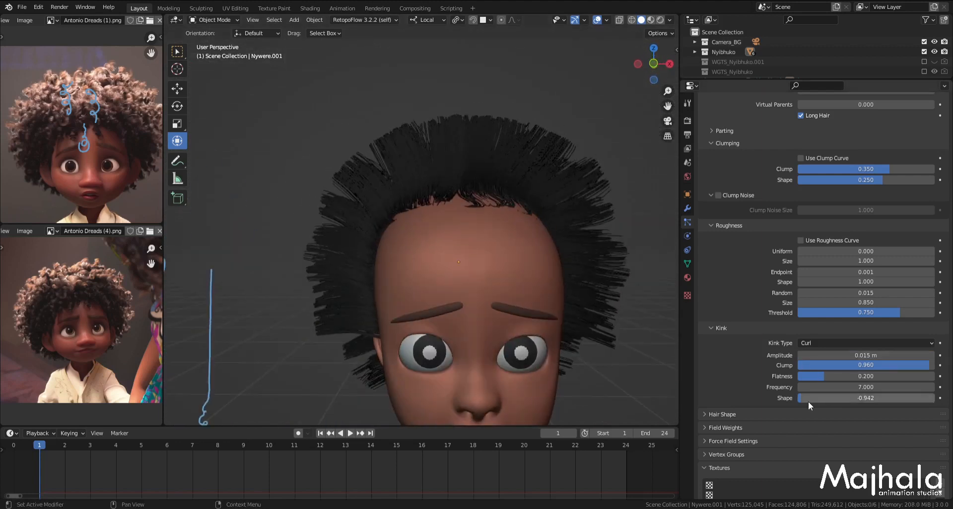
drag(800, 398, 804, 398)
middle_drag(489, 169, 549, 193)
key(KP_1)
scroll(486, 177, up, 2)
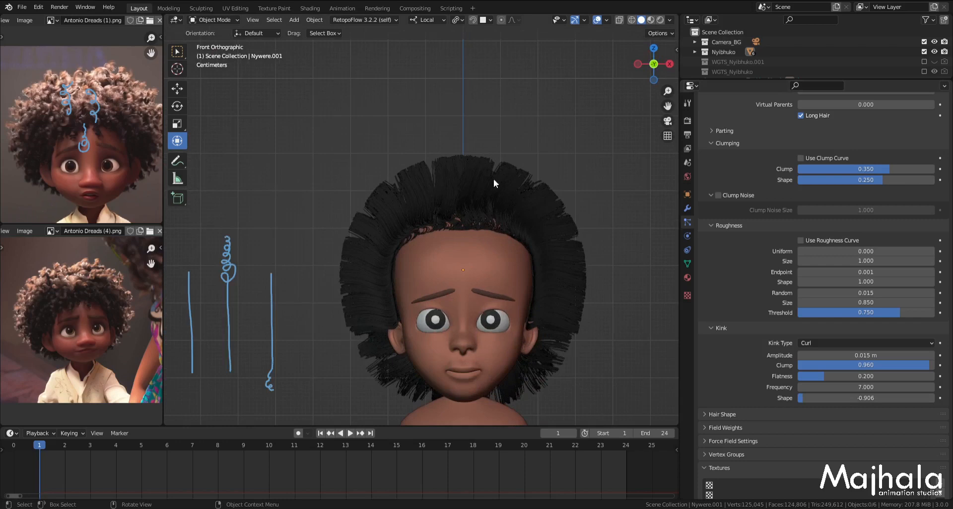
Step: Raise the curl kink's shape to 0.338 and 0.848, and inspect the hairline from an angle and the front
drag(819, 397, 904, 398)
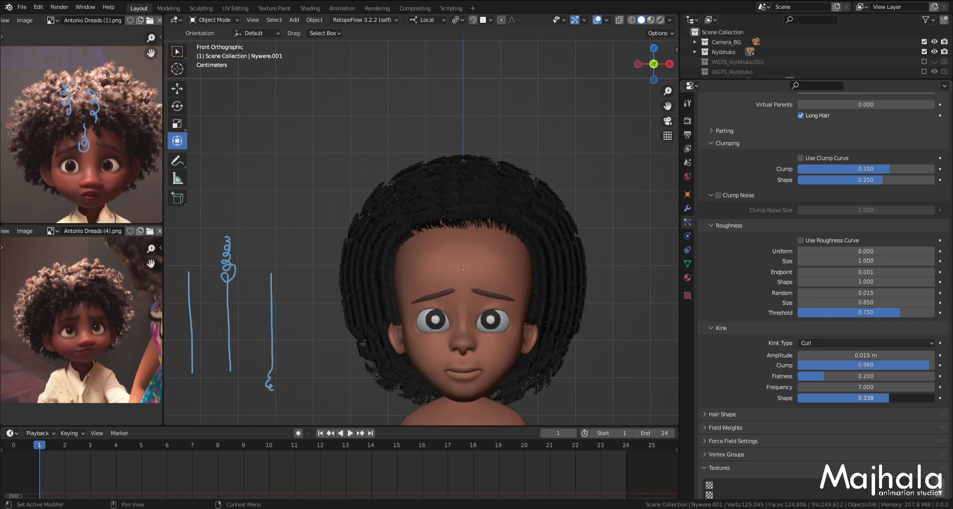
drag(903, 397, 937, 398)
scroll(588, 239, up, 3)
middle_drag(588, 239, 549, 242)
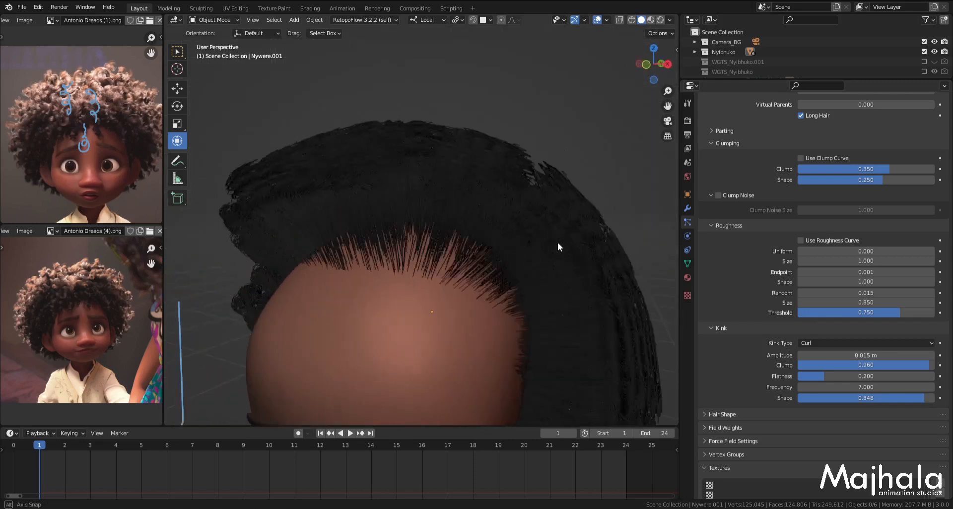
scroll(549, 242, down, 2)
key(KP_1)
scroll(522, 184, up, 3)
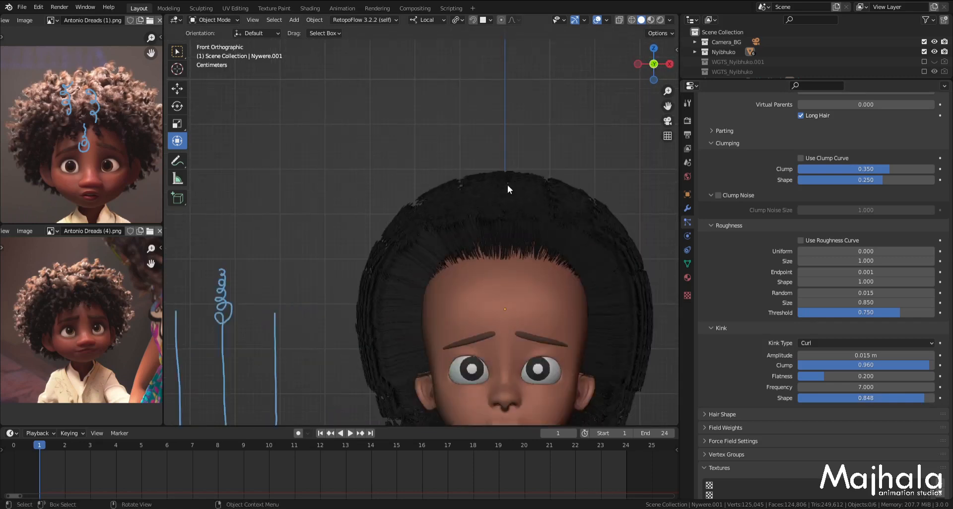
scroll(505, 214, up, 2)
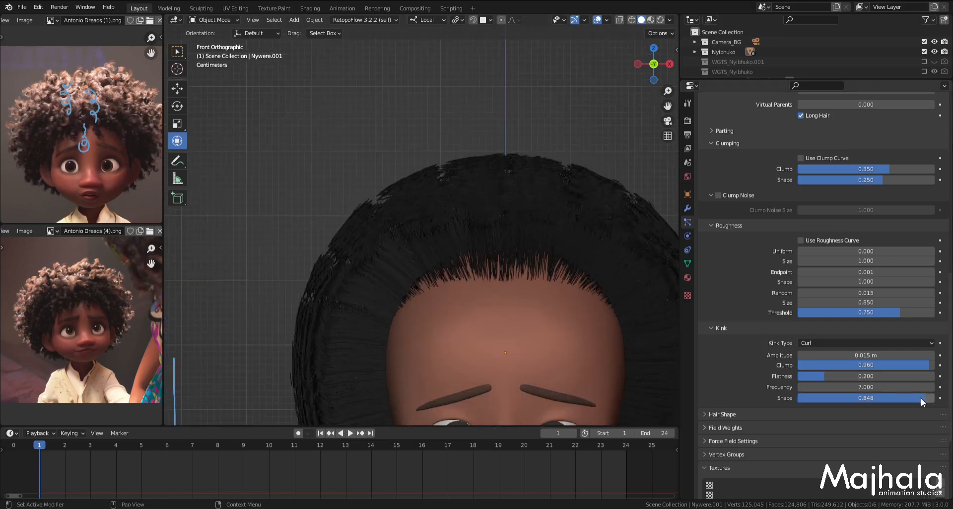
Step: Lower the curl kink's shape through 0.359 and 0.287, and settle it at 0.3
drag(924, 398, 890, 398)
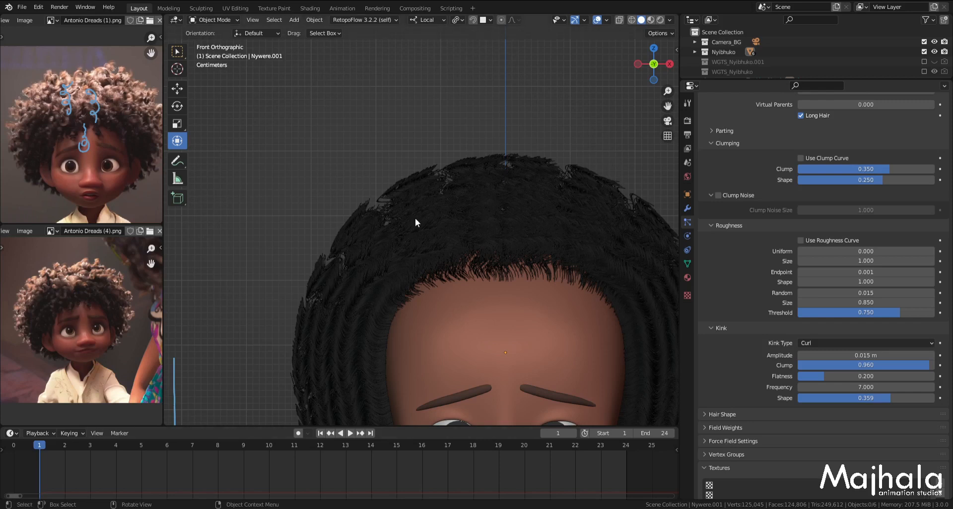
scroll(418, 223, down, 5)
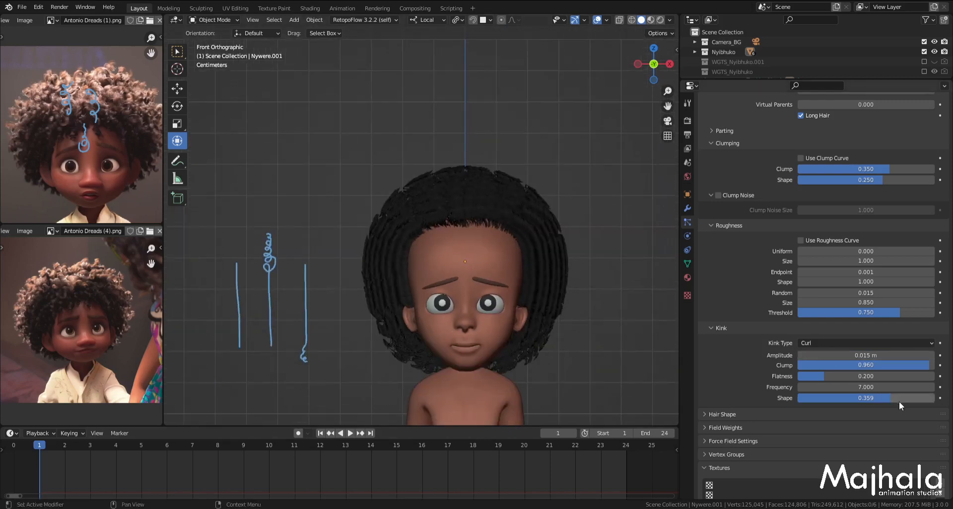
drag(891, 402, 886, 401)
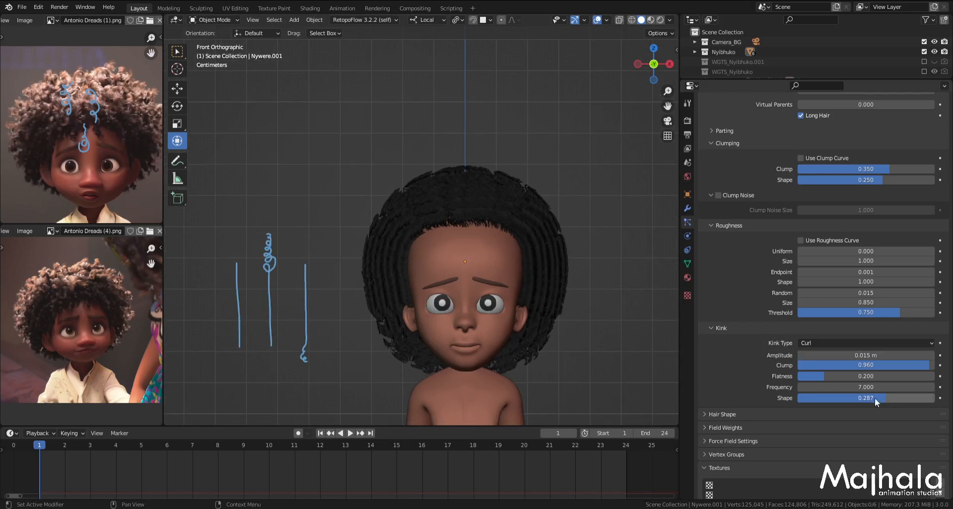
click(874, 398)
text(0.3)
key(Return)
scroll(577, 200, up, 2)
middle_drag(577, 196, 460, 219)
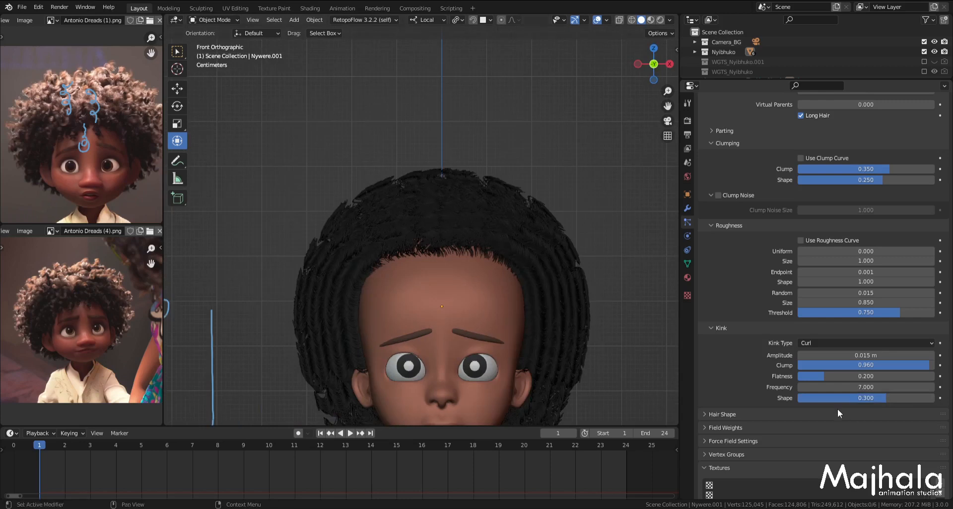
Step: Check the curled hair from the side and front, and erase the annotation strands beside the head
scroll(475, 186, down, 5)
middle_drag(462, 215, 519, 188)
scroll(483, 142, up, 5)
middle_drag(483, 142, 497, 185)
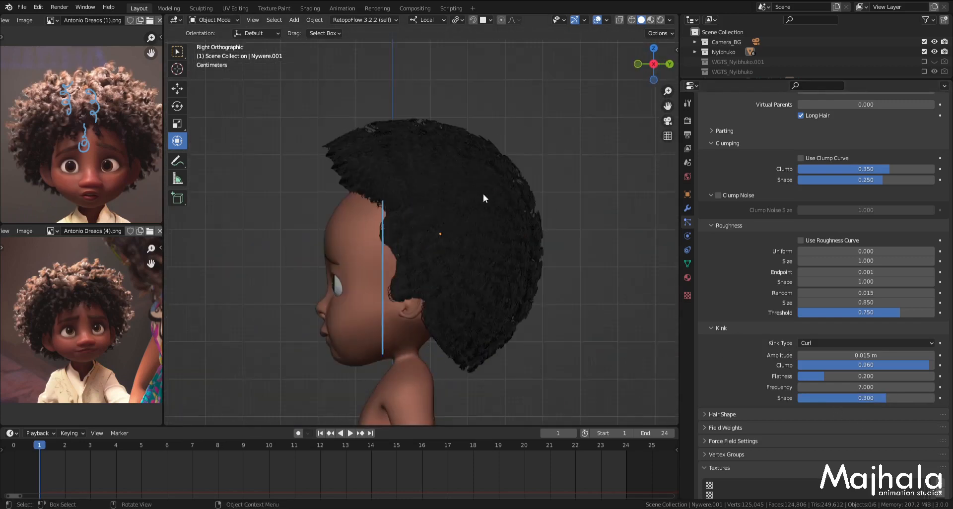
middle_drag(407, 165, 437, 163)
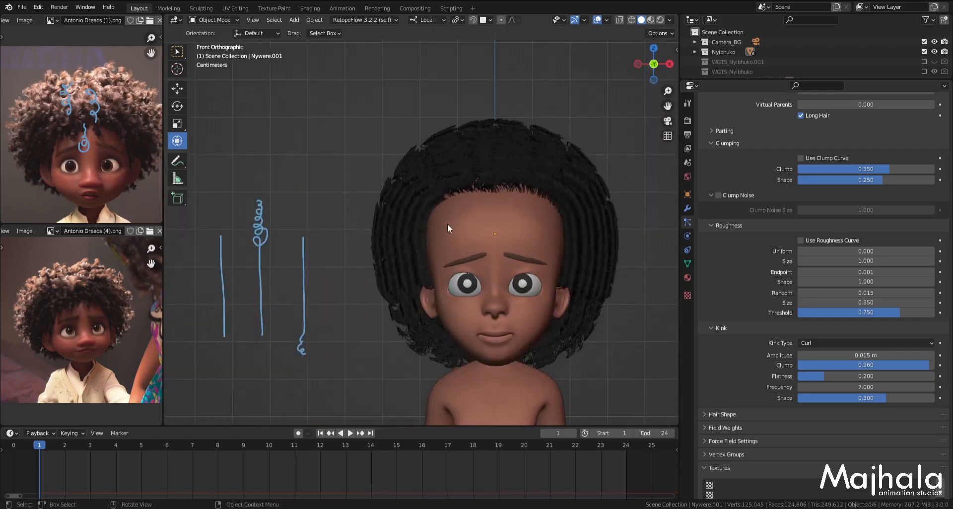
mouse_move(318, 280)
right_down()
mouse_move(308, 272)
mouse_move(305, 357)
mouse_move(266, 315)
mouse_move(262, 198)
mouse_move(260, 350)
mouse_move(219, 262)
mouse_move(223, 229)
right_up()
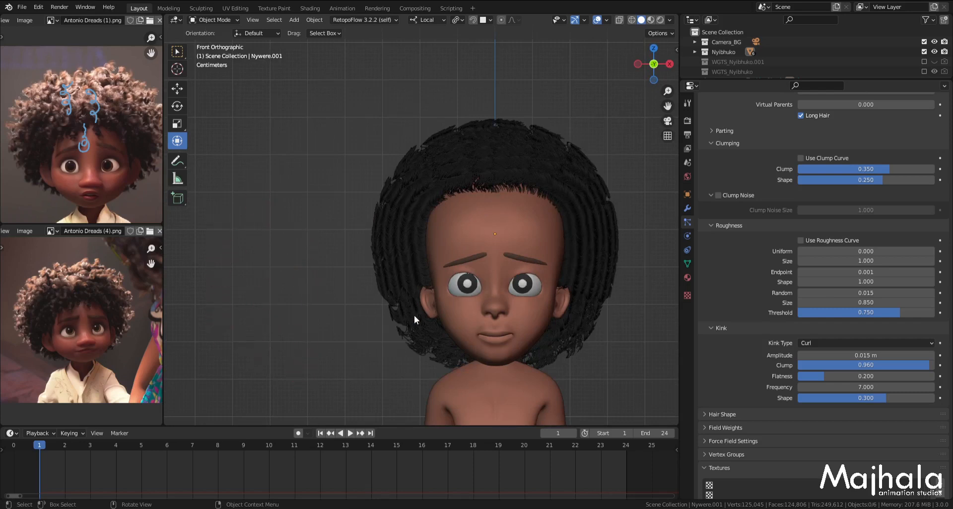